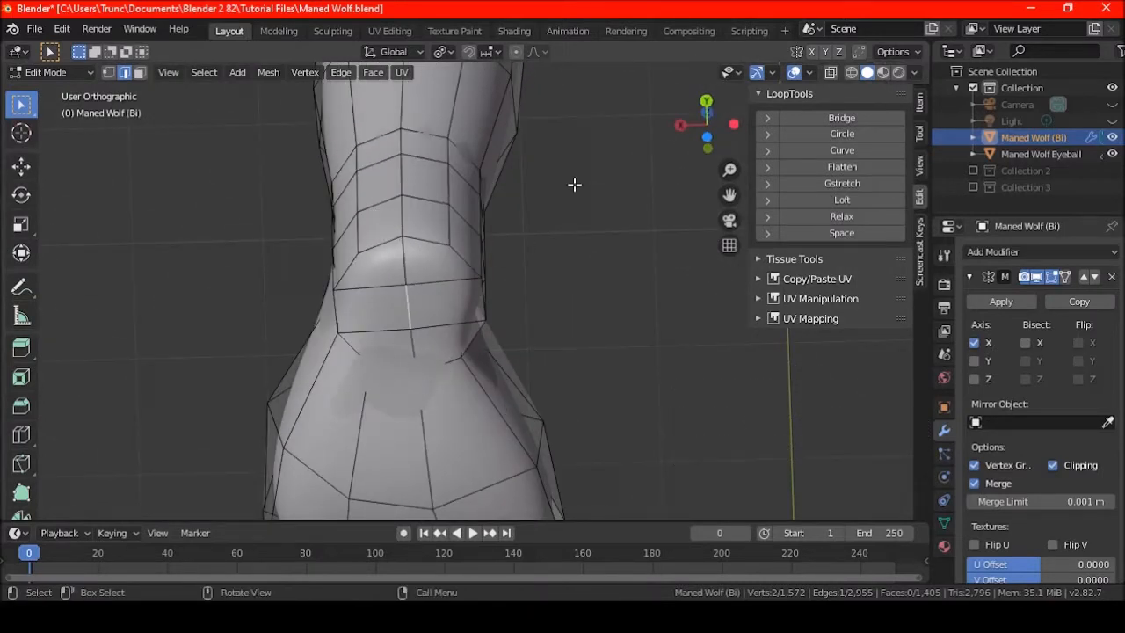
# Delete the vertices of the selected edge at the base of the leg and close the opening with a Grid Fill
pyautogui.press('Delete')
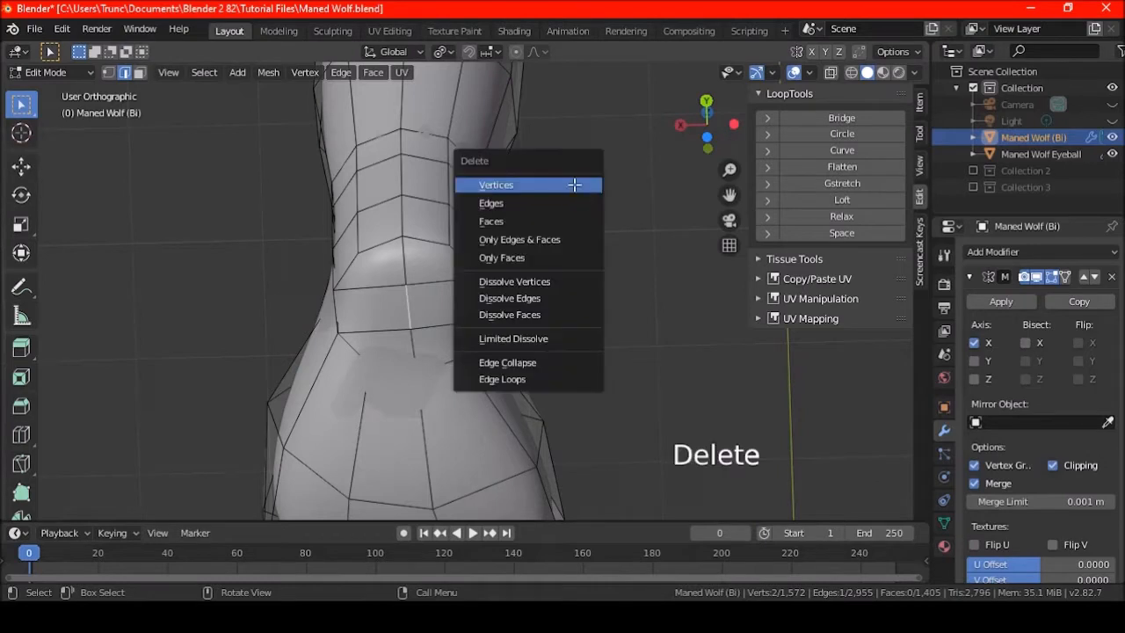
pyautogui.click(574, 184)
pyautogui.keyDown('alt'); pyautogui.keyDown('shift'); pyautogui.click(432, 236); pyautogui.keyUp('shift'); pyautogui.keyUp('alt')
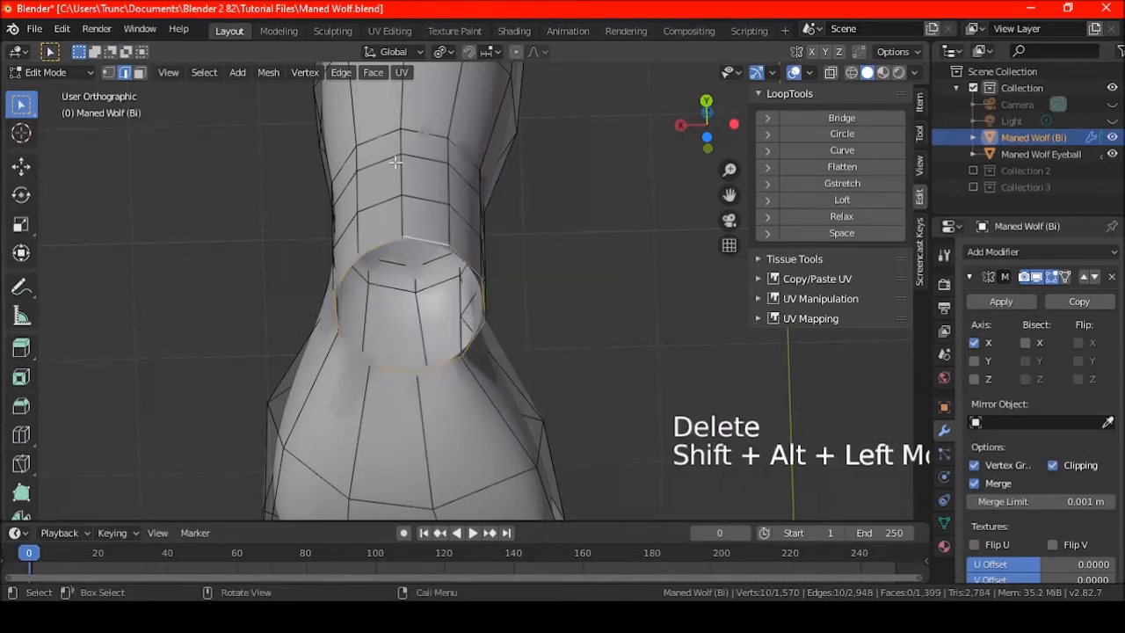
pyautogui.click(372, 73)
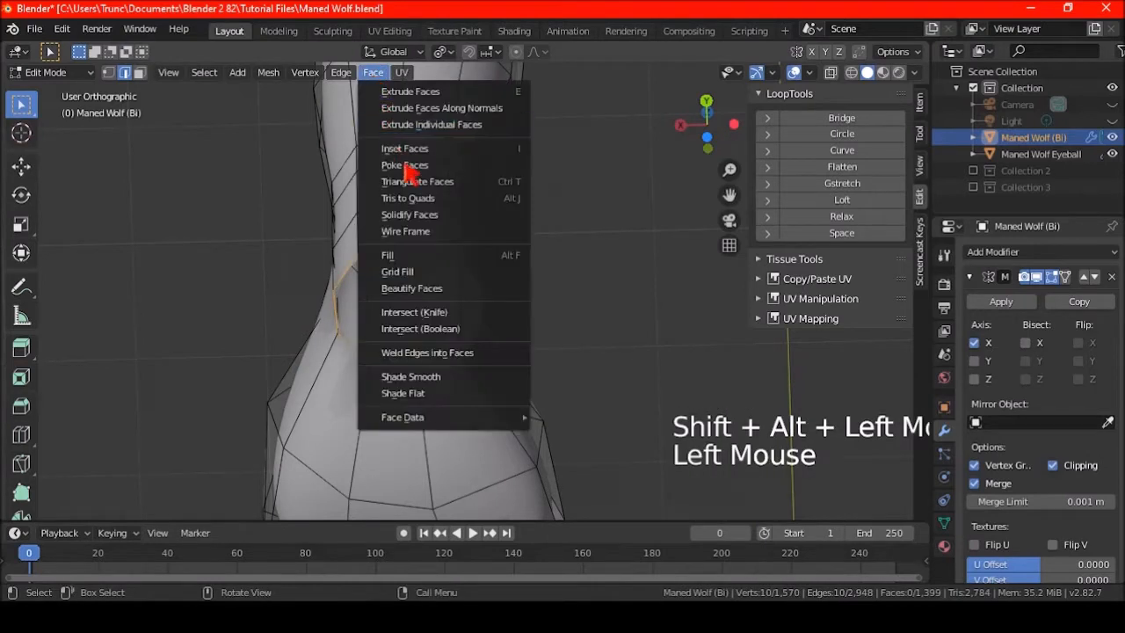
pyautogui.click(523, 272)
pyautogui.moveTo(522, 276); pyautogui.dragTo(484, 286, button='middle')
pyautogui.scroll(1, 393, 300)
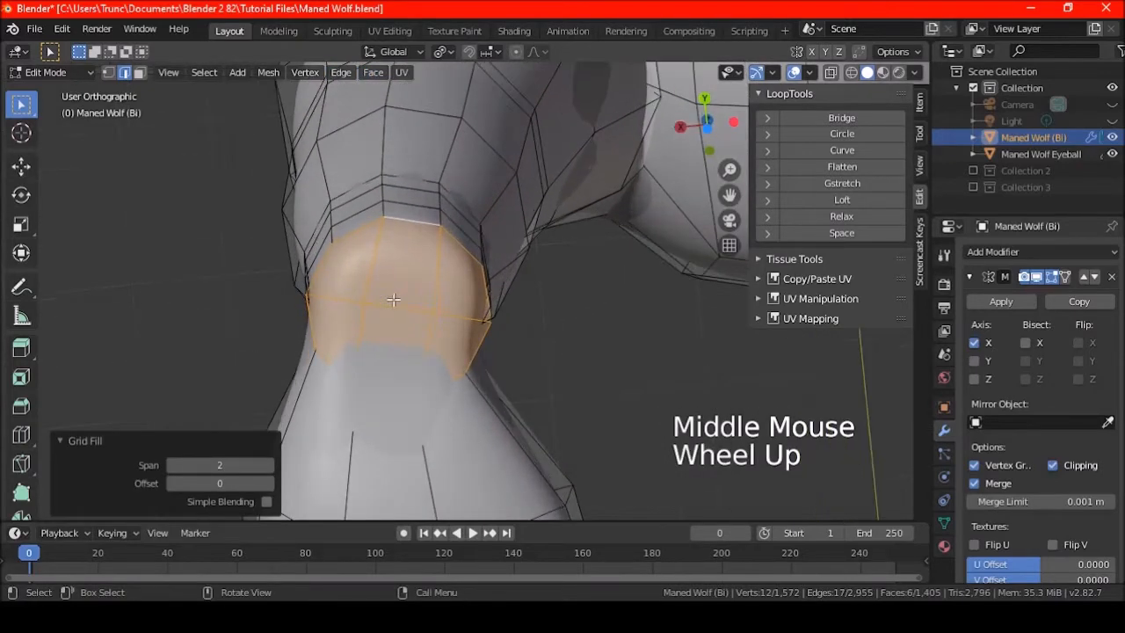
# Try Grid Fill spans of 3 and 1, restore the span to 2, and set the offset to 1
pyautogui.click(271, 465)
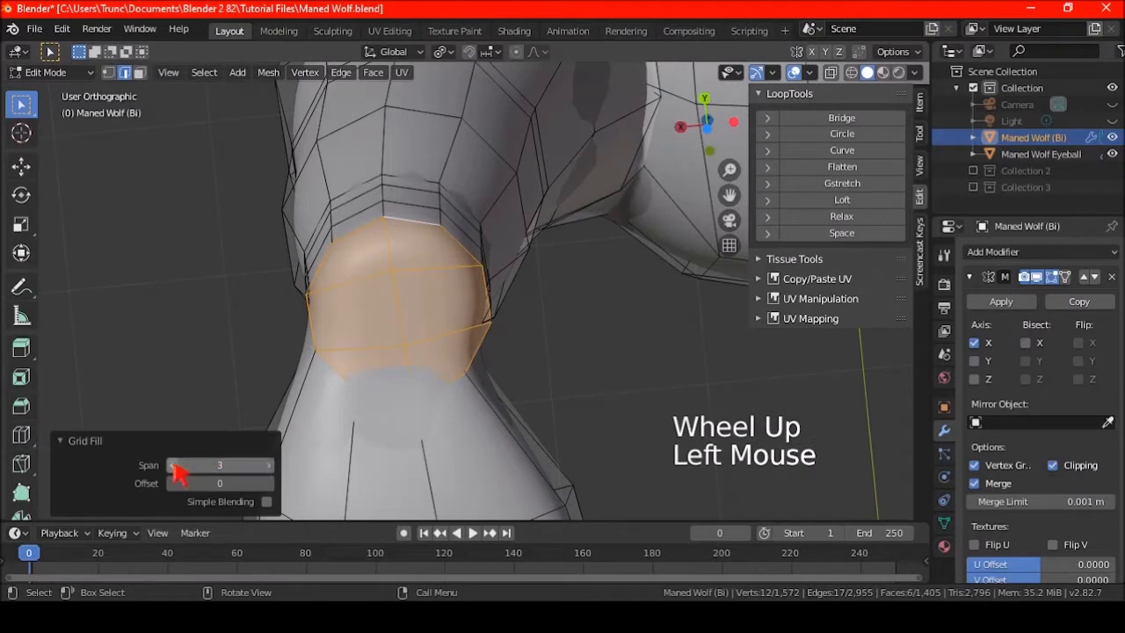
pyautogui.click(173, 466)
pyautogui.click(173, 465)
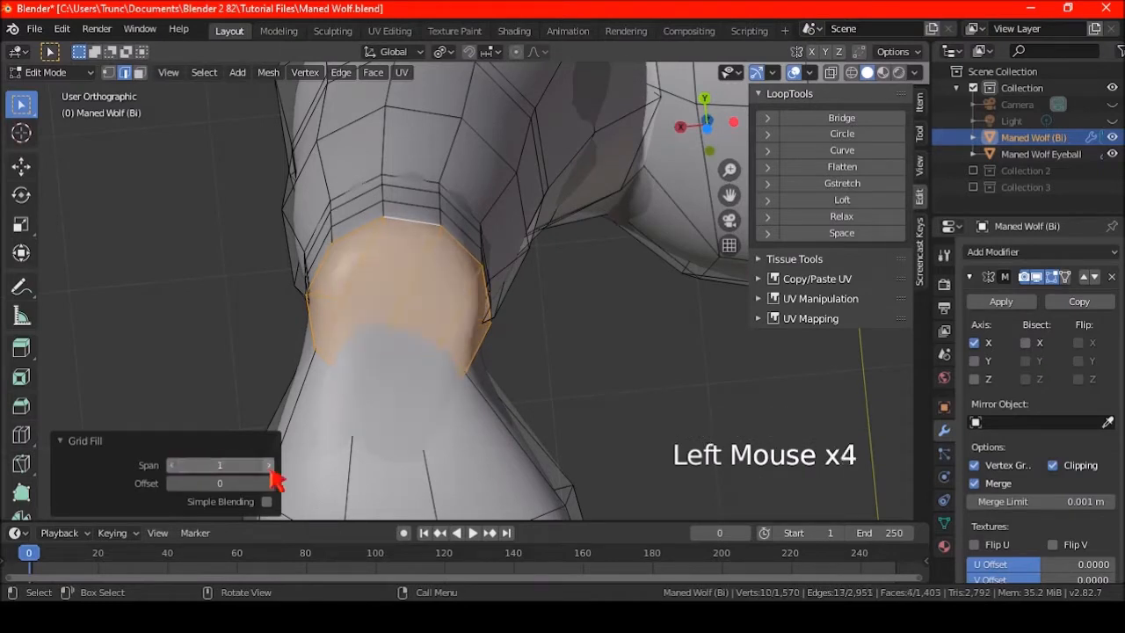
pyautogui.click(270, 467)
pyautogui.click(269, 483)
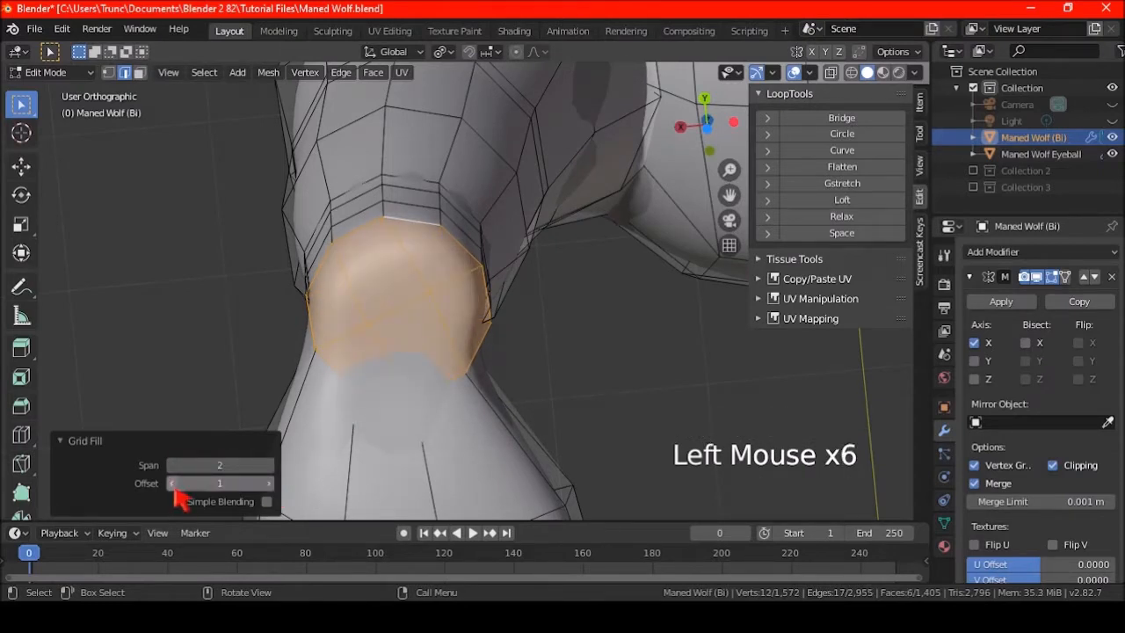
# Clear the selection and remove the edge loop around the middle of the paw
pyautogui.scroll(-4, 362, 279)
pyautogui.moveTo(447, 325); pyautogui.dragTo(529, 380, button='middle')
pyautogui.press('a')
pyautogui.press('a')
pyautogui.press('a')
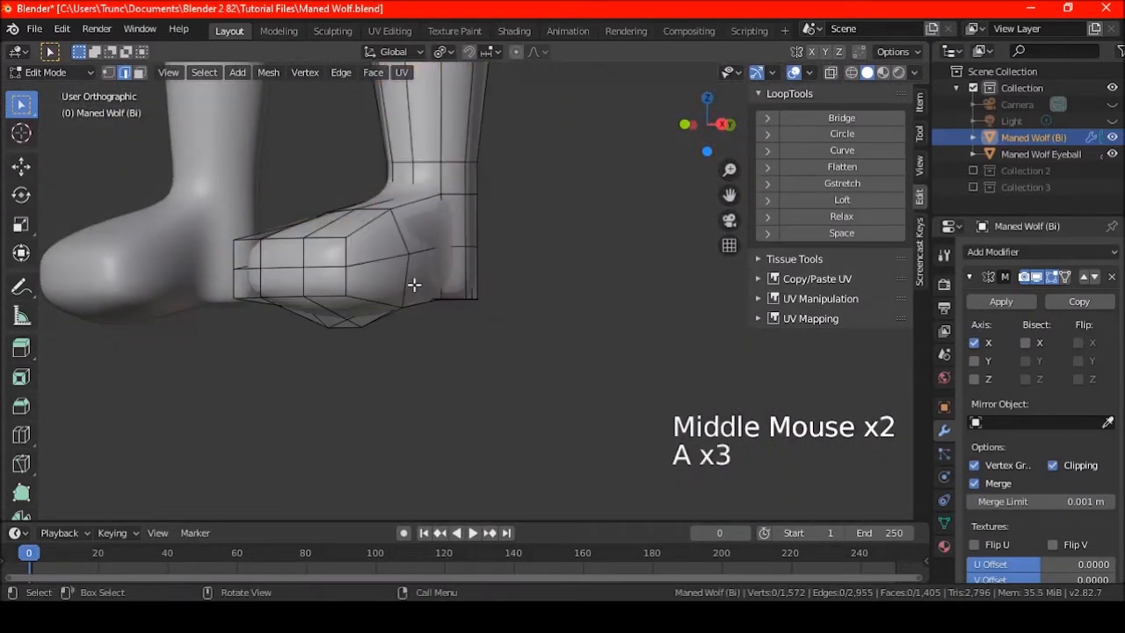
pyautogui.keyDown('alt'); pyautogui.keyDown('shift'); pyautogui.click(413, 282); pyautogui.keyUp('shift'); pyautogui.keyUp('alt')
pyautogui.press('Delete')
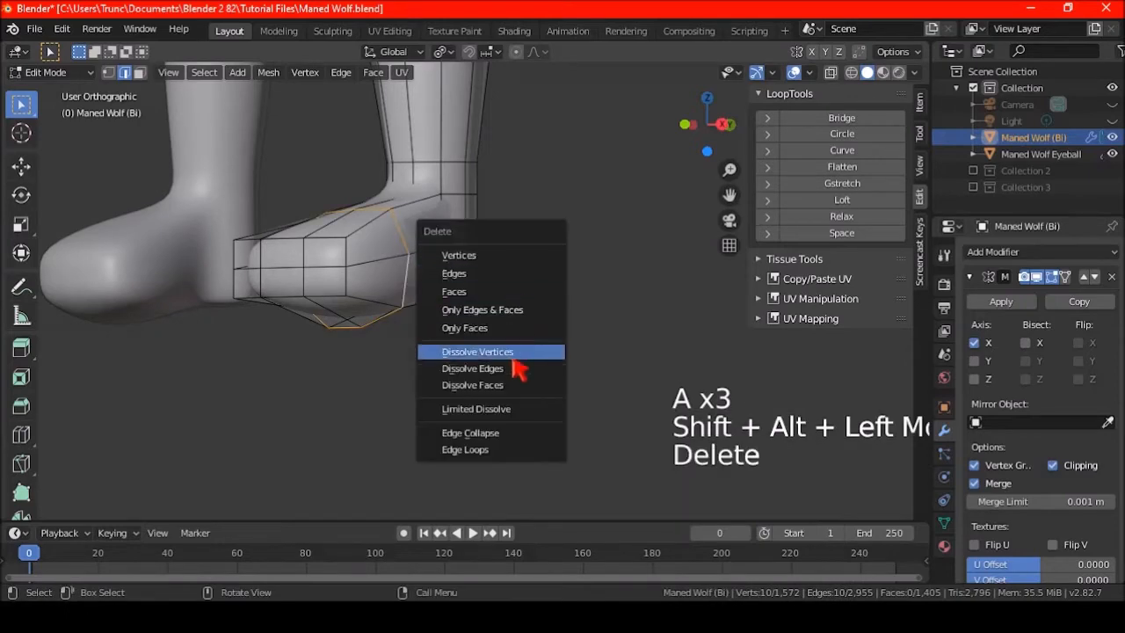
pyautogui.click(482, 452)
# Select the paw's toe-end faces, move them outward, rotate them about 11.1° and shift them about 0.153 m in X and 0.12 m in Y
pyautogui.moveTo(462, 331); pyautogui.dragTo(419, 129, button='middle')
pyautogui.click(440, 207)
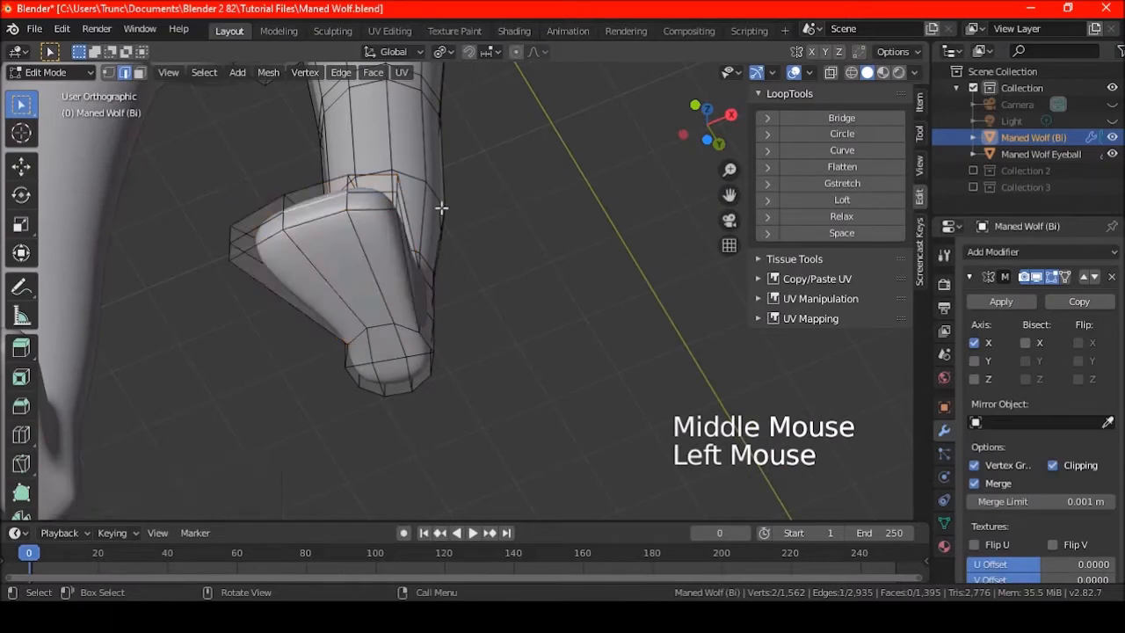
pyautogui.press('ctrl+KP_Add')
pyautogui.press('ctrl+KP_7')
pyautogui.keyDown('shift'); pyautogui.moveTo(427, 236); pyautogui.dragTo(467, 291, button='middle'); pyautogui.keyUp('shift')
pyautogui.press('g')
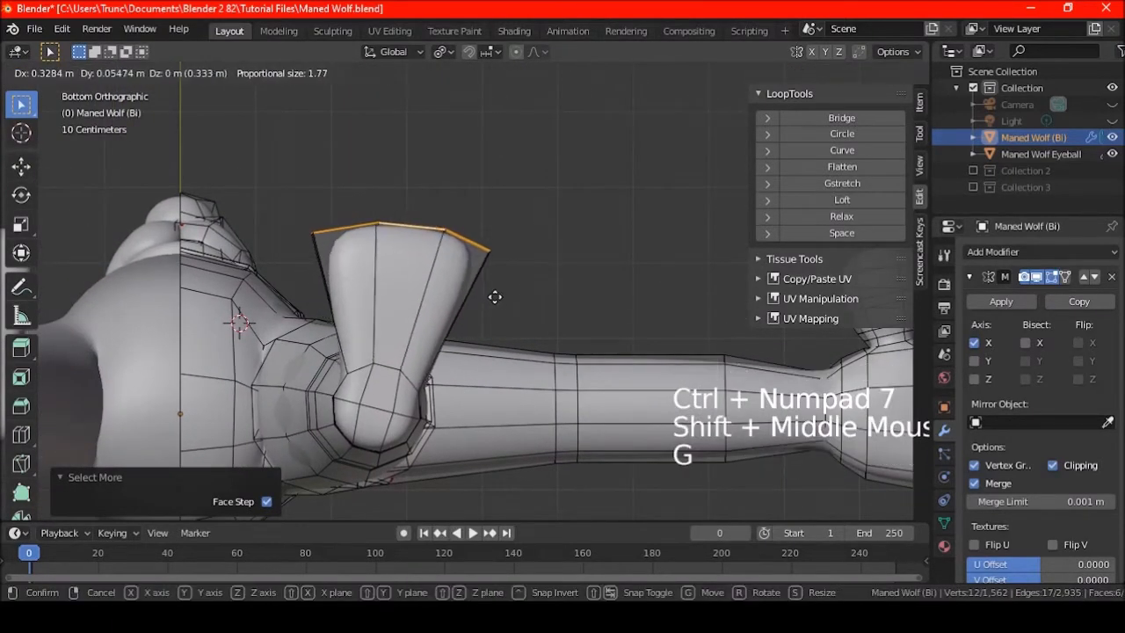
pyautogui.click(502, 314)
pyautogui.press('r')
pyautogui.click(488, 341)
pyautogui.press('g')
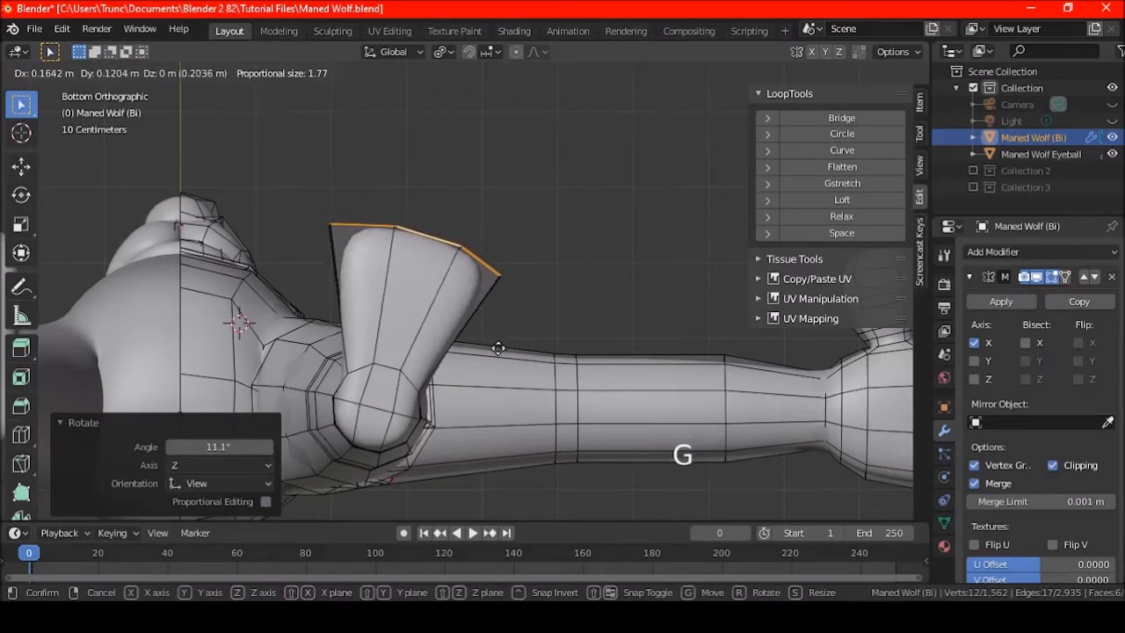
pyautogui.click(497, 348)
# Dissolve the vertices of the paw's toe-end faces with Face Split and Tear Boundary off
pyautogui.moveTo(537, 266); pyautogui.dragTo(463, 285, button='middle')
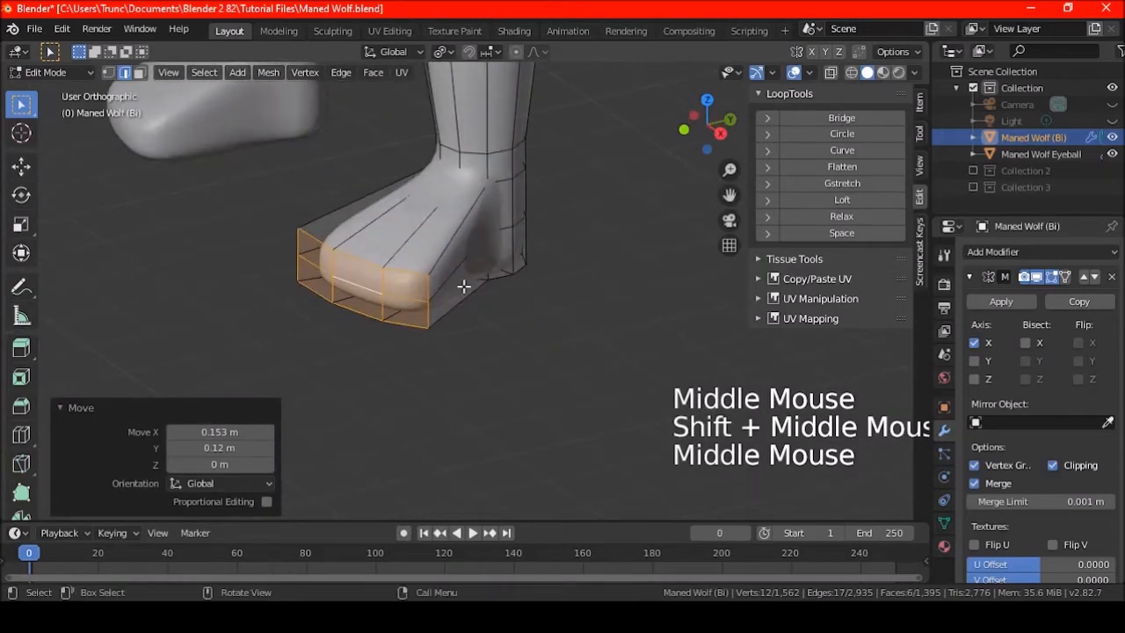
pyautogui.press('Delete')
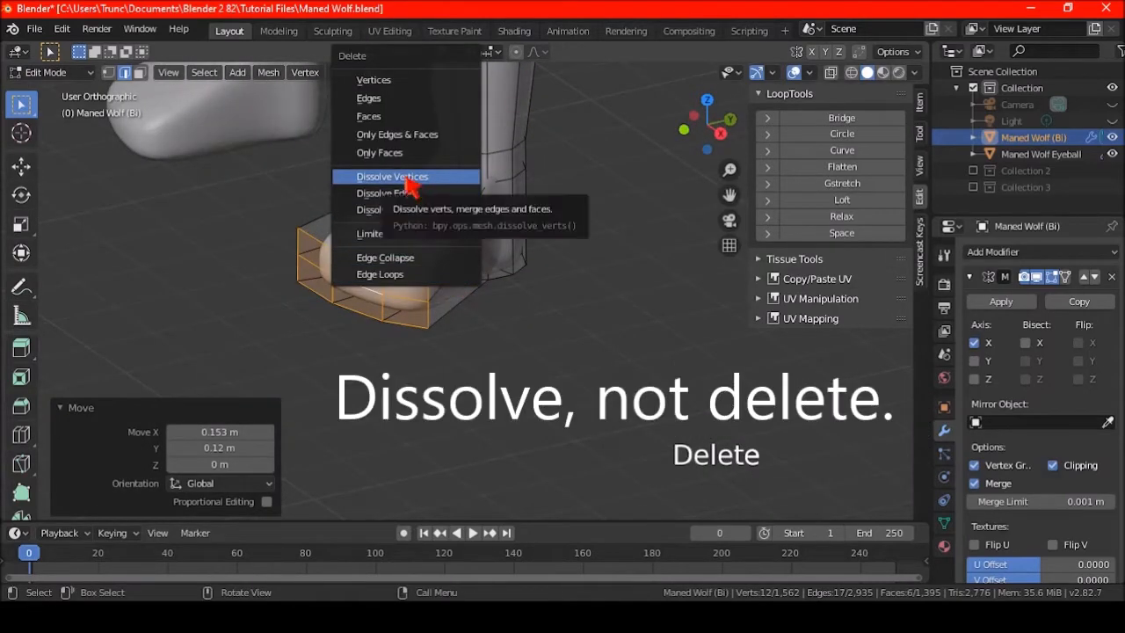
pyautogui.click(408, 179)
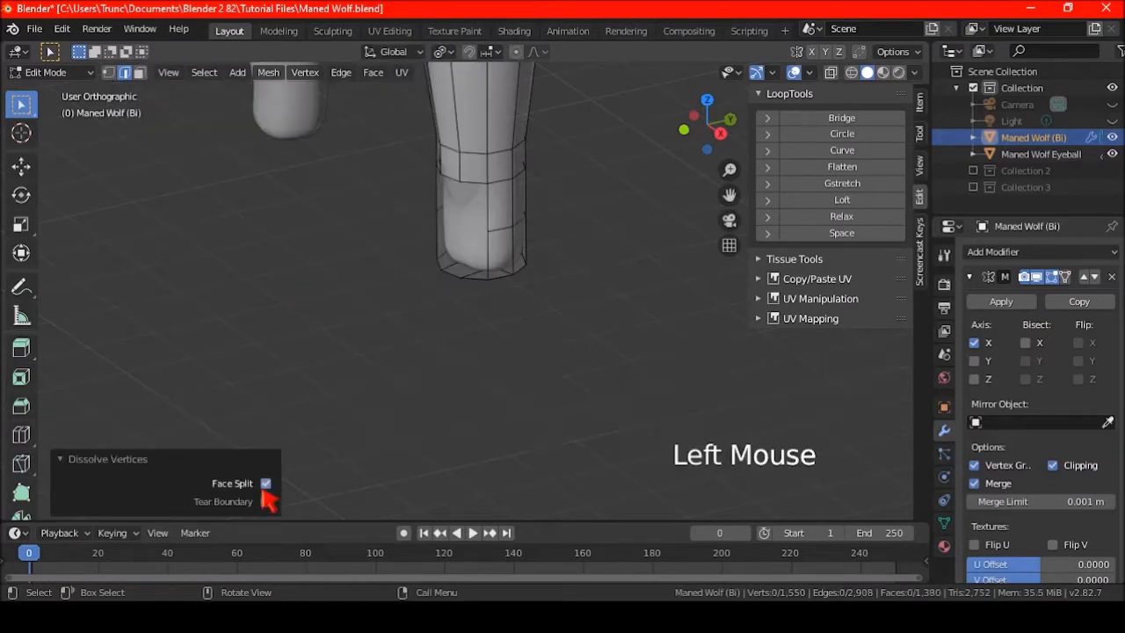
pyautogui.keyDown('shift'); pyautogui.moveTo(311, 435); pyautogui.dragTo(342, 372, button='middle'); pyautogui.keyUp('shift')
pyautogui.scroll(2, 278, 299)
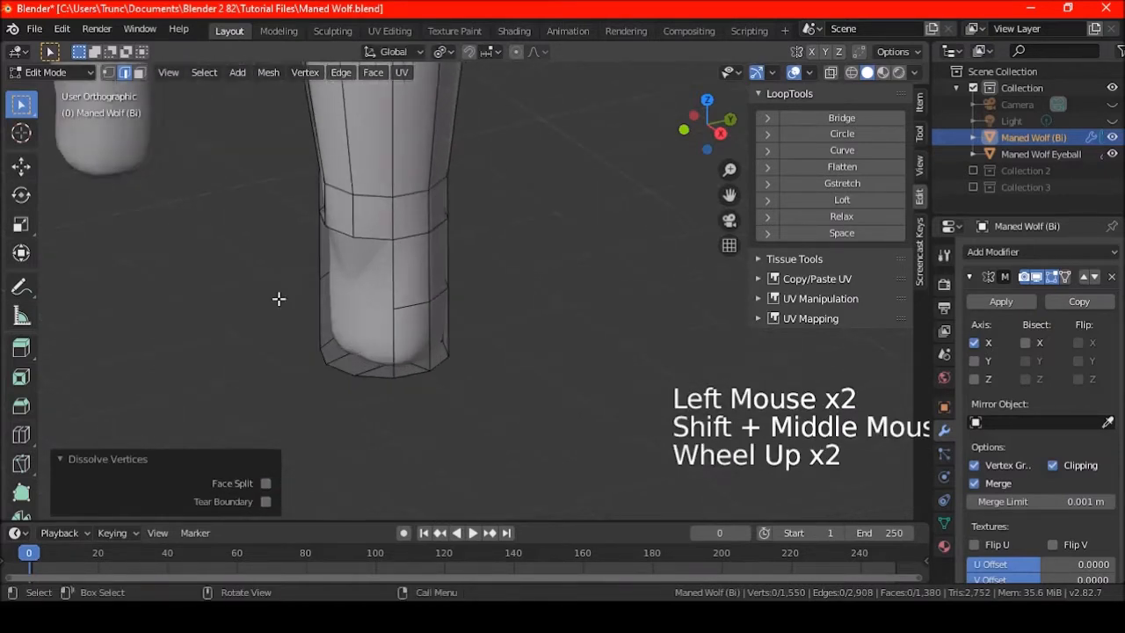
# Change to face selection and select the large face on the front of the lower leg
pyautogui.click(108, 72)
pyautogui.moveTo(361, 331); pyautogui.dragTo(140, 101, button='middle')
pyautogui.click(140, 72)
pyautogui.keyDown('shift'); pyautogui.moveTo(268, 334); pyautogui.dragTo(364, 263, button='middle'); pyautogui.keyUp('shift')
pyautogui.click(413, 280)
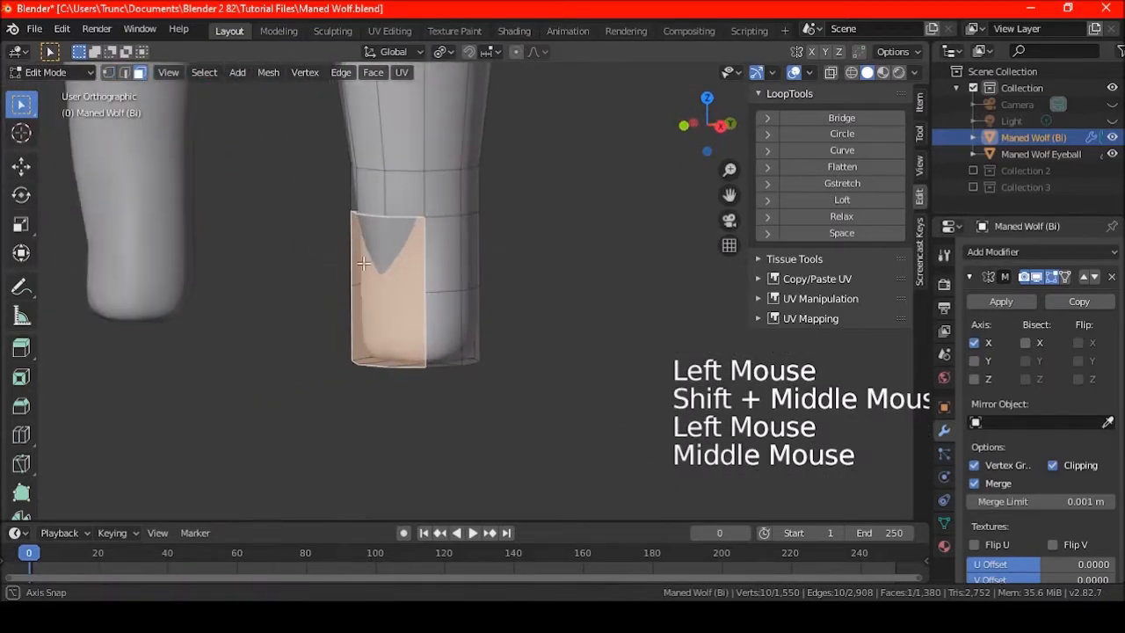
# Try to apply Grid Fill directly to the large front face, and undo it
pyautogui.press('Delete')
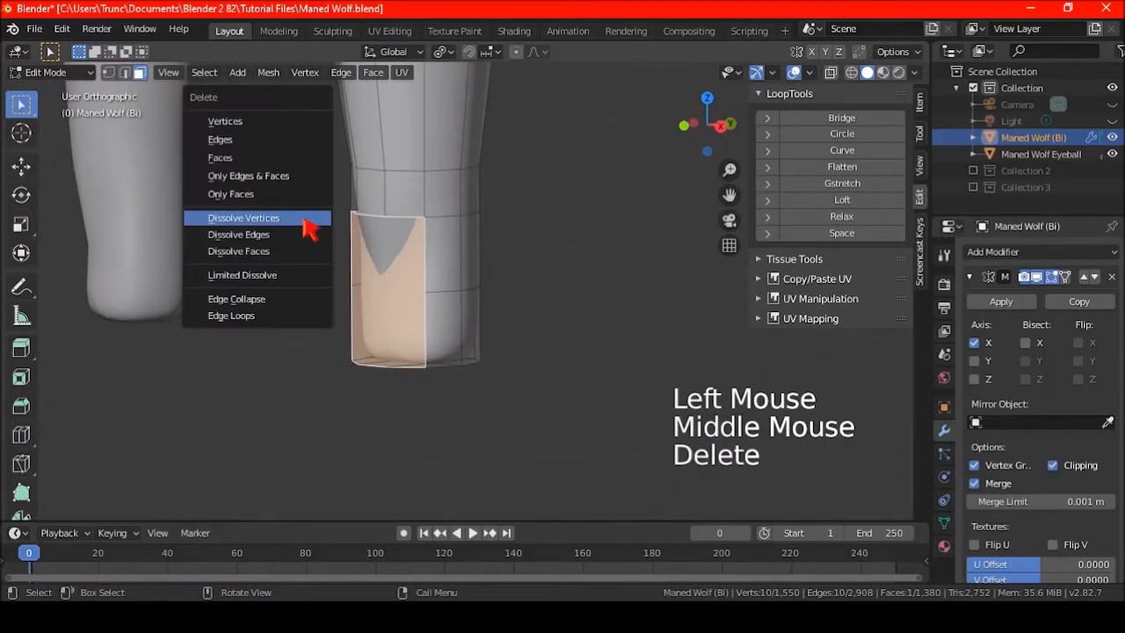
pyautogui.click(376, 74)
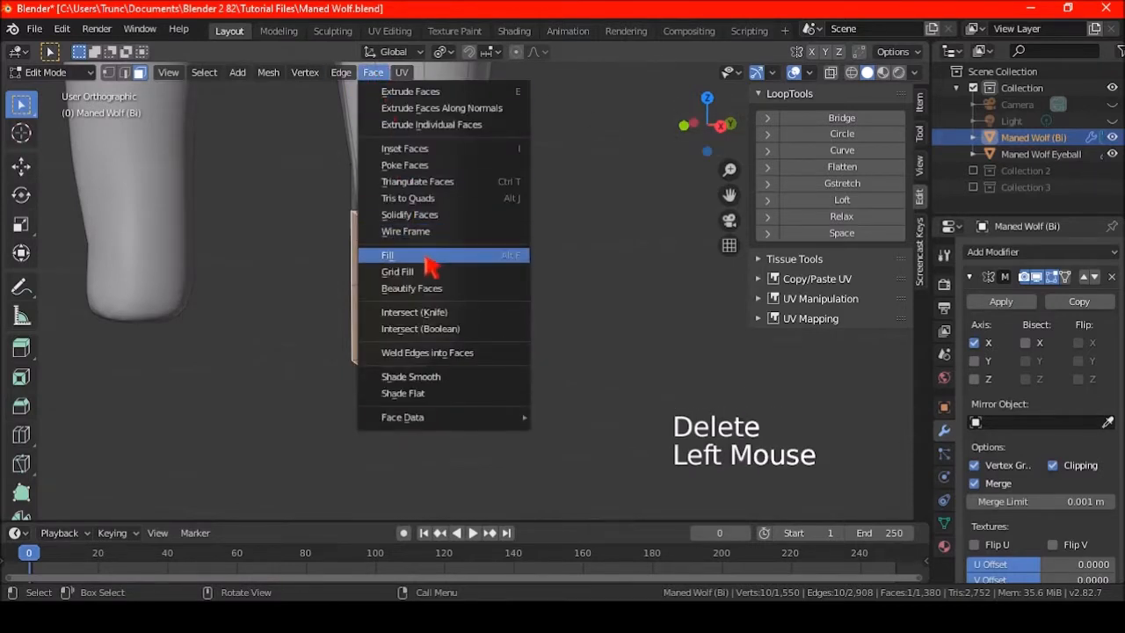
pyautogui.click(428, 270)
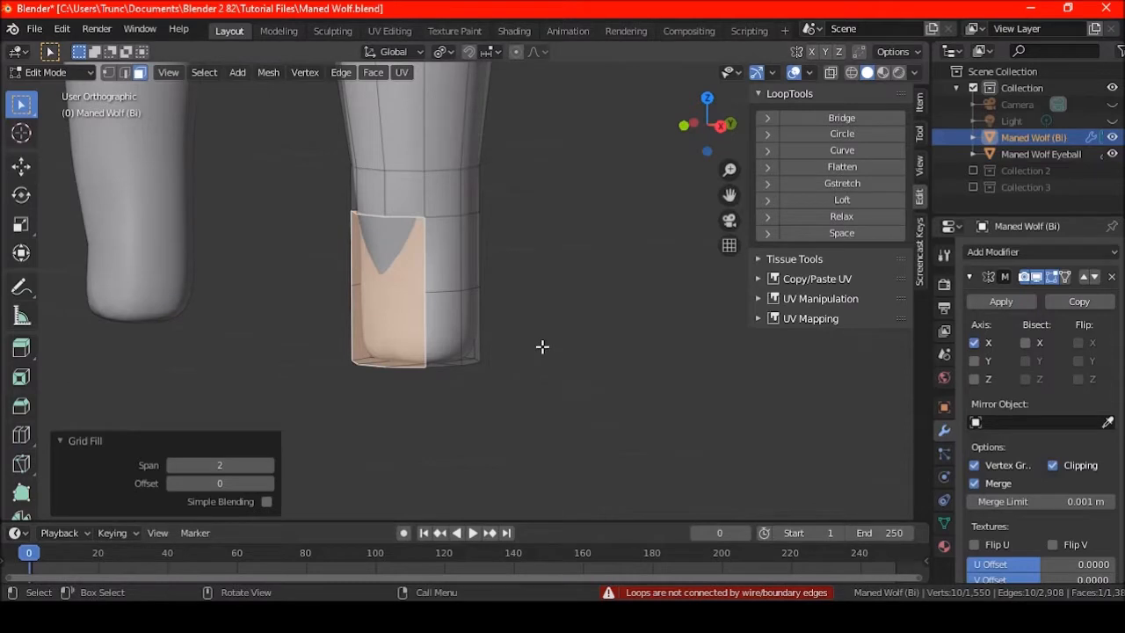
pyautogui.hotkey('ctrl', 'z')
# Delete the large front face, select the edge loop around the opening and close it with a Grid Fill
pyautogui.press('Delete')
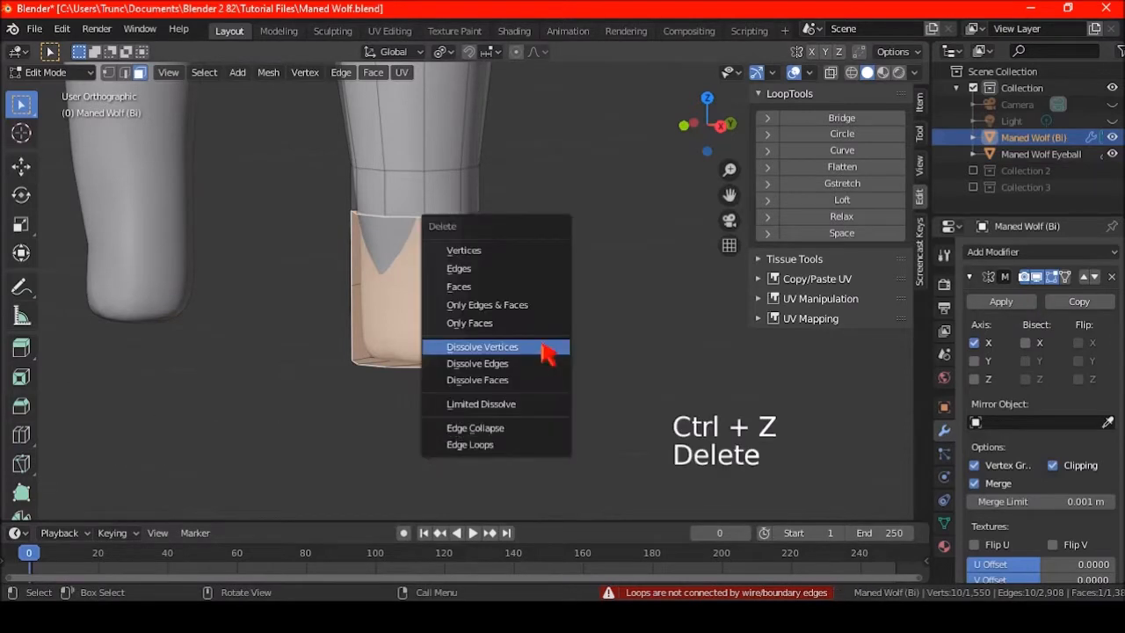
pyautogui.click(521, 286)
pyautogui.click(124, 72)
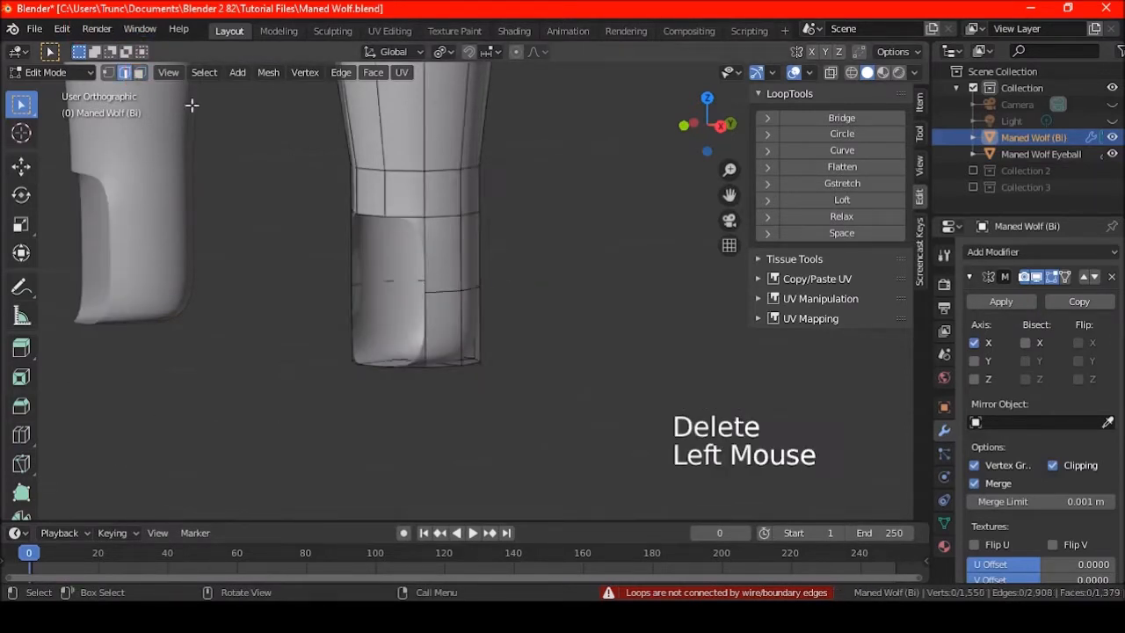
pyautogui.keyDown('alt'); pyautogui.keyDown('shift'); pyautogui.click(411, 215); pyautogui.keyUp('shift'); pyautogui.keyUp('alt')
pyautogui.click(374, 72)
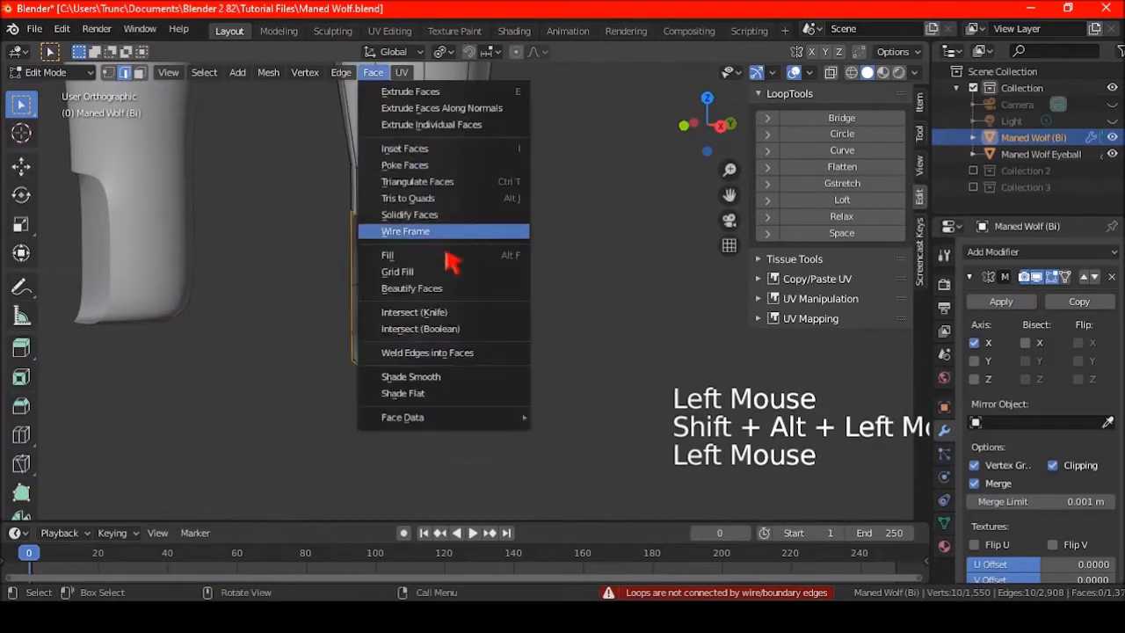
pyautogui.click(444, 274)
# Extrude the filled front faces forward to form the paw, by about -1.7, 0.622 and 0.461 m along the normal axes
pyautogui.moveTo(444, 274); pyautogui.dragTo(550, 384, button='middle')
pyautogui.press('KP_3')
pyautogui.scroll(-2, 452, 284)
pyautogui.press('e')
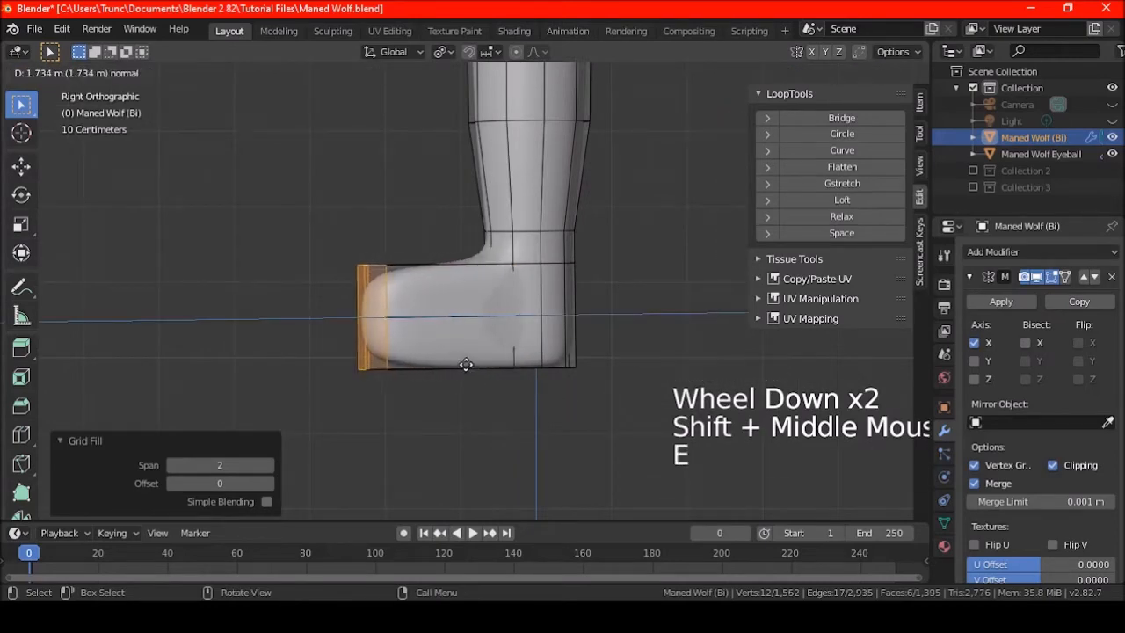
pyautogui.click(457, 357)
pyautogui.moveTo(458, 357); pyautogui.dragTo(493, 288, button='middle')
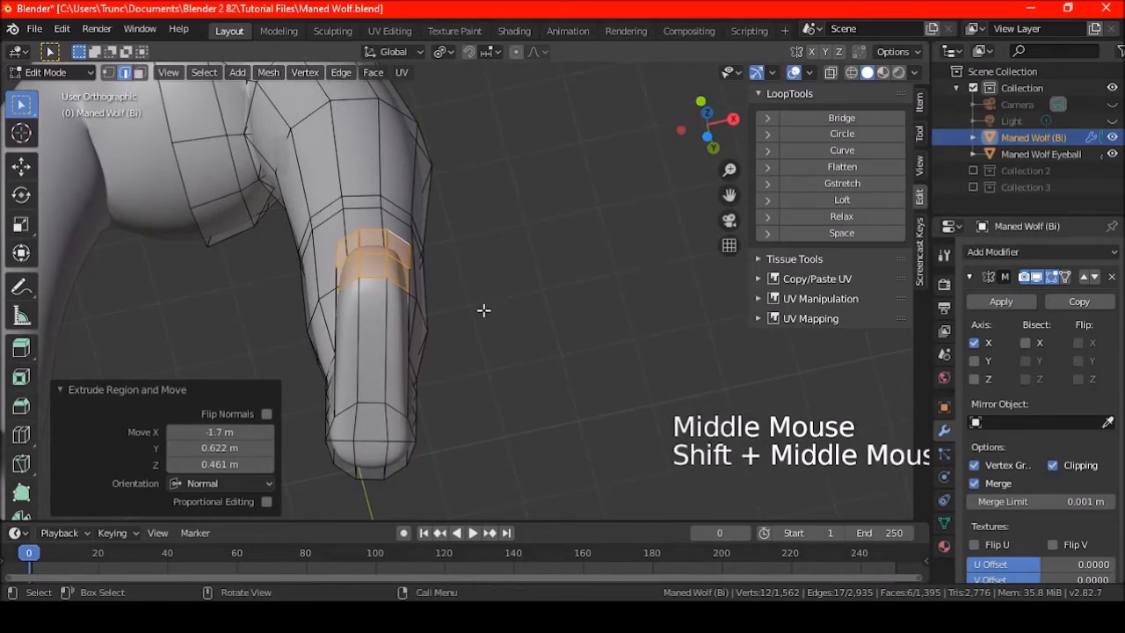
pyautogui.press('KP_1')
pyautogui.press('s')
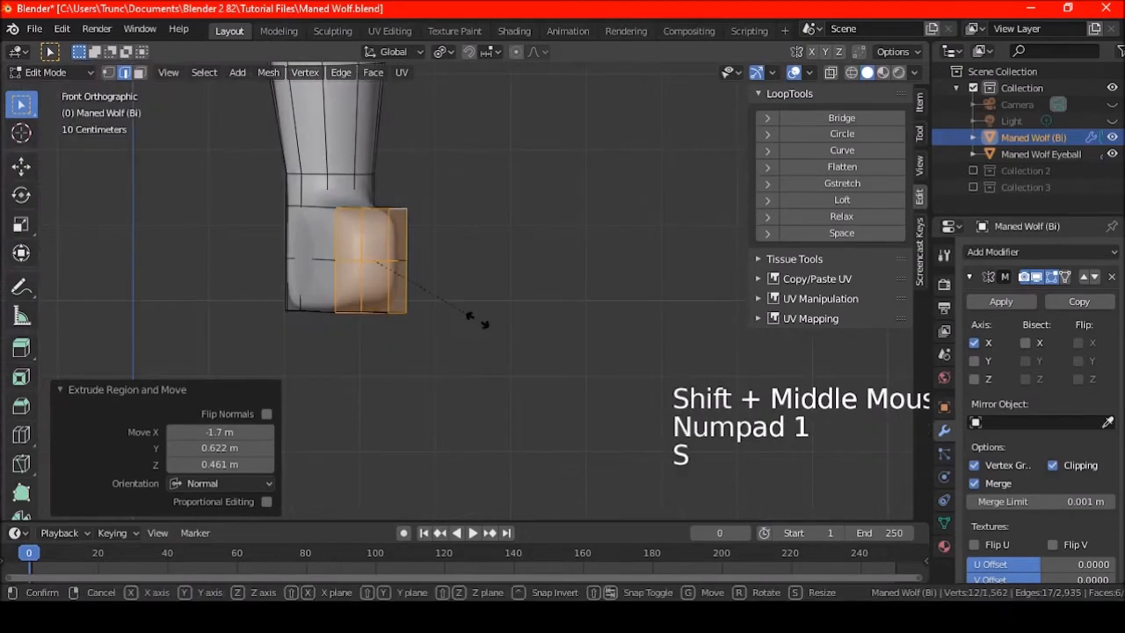
pyautogui.press('x')
pyautogui.click(605, 331)
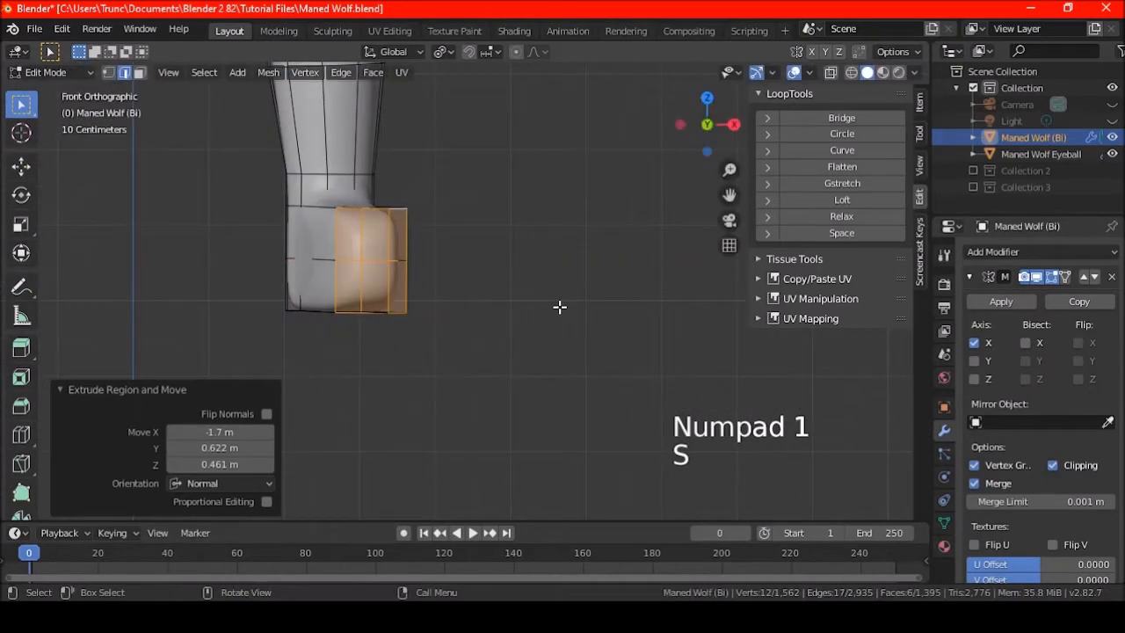
# Set the transform orientation to View and widen the paw's toe-end faces along X by a factor of about 2.105
pyautogui.press('KP_7')
pyautogui.keyDown('shift'); pyautogui.moveTo(504, 311); pyautogui.dragTo(484, 192, button='middle'); pyautogui.keyUp('shift')
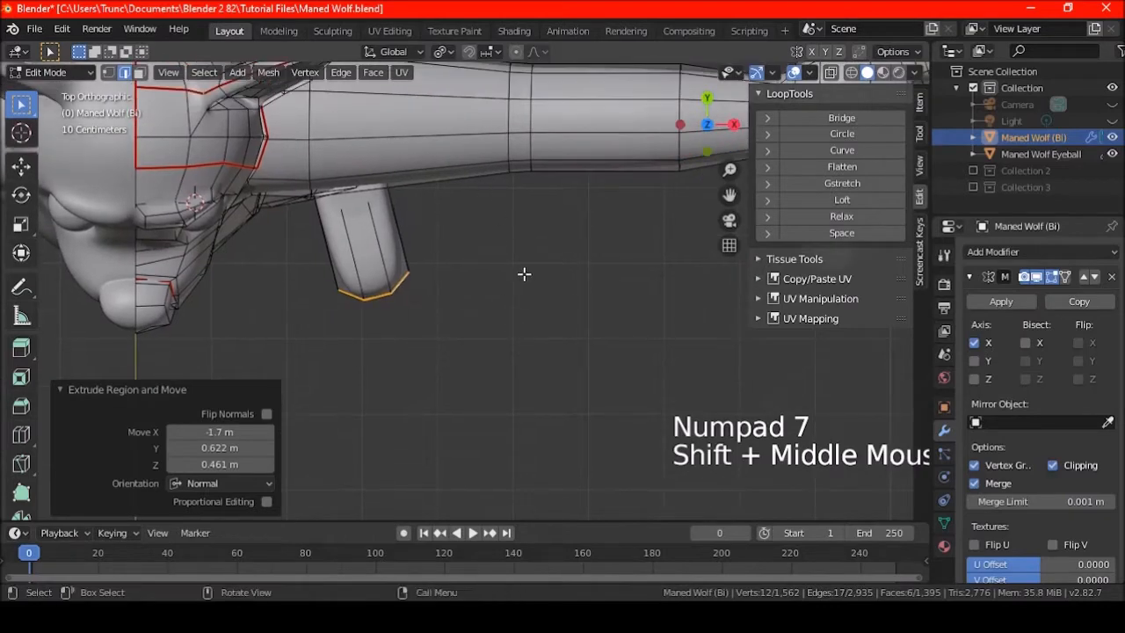
pyautogui.press('shift+KP_6')
pyautogui.click(410, 52)
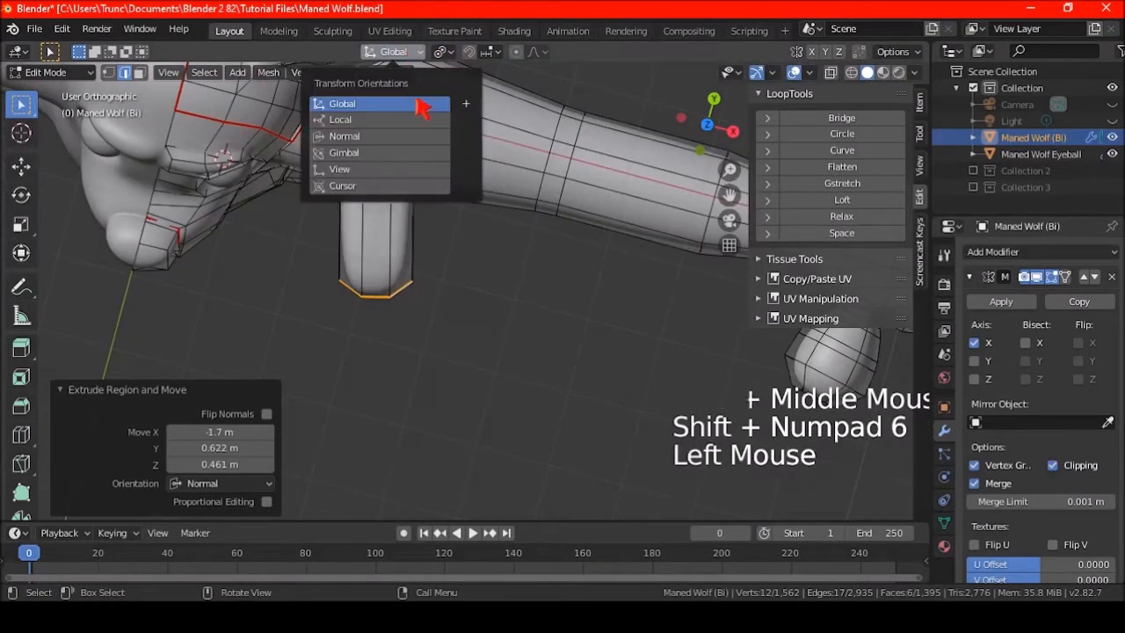
pyautogui.click(340, 170)
pyautogui.scroll(2, 445, 427)
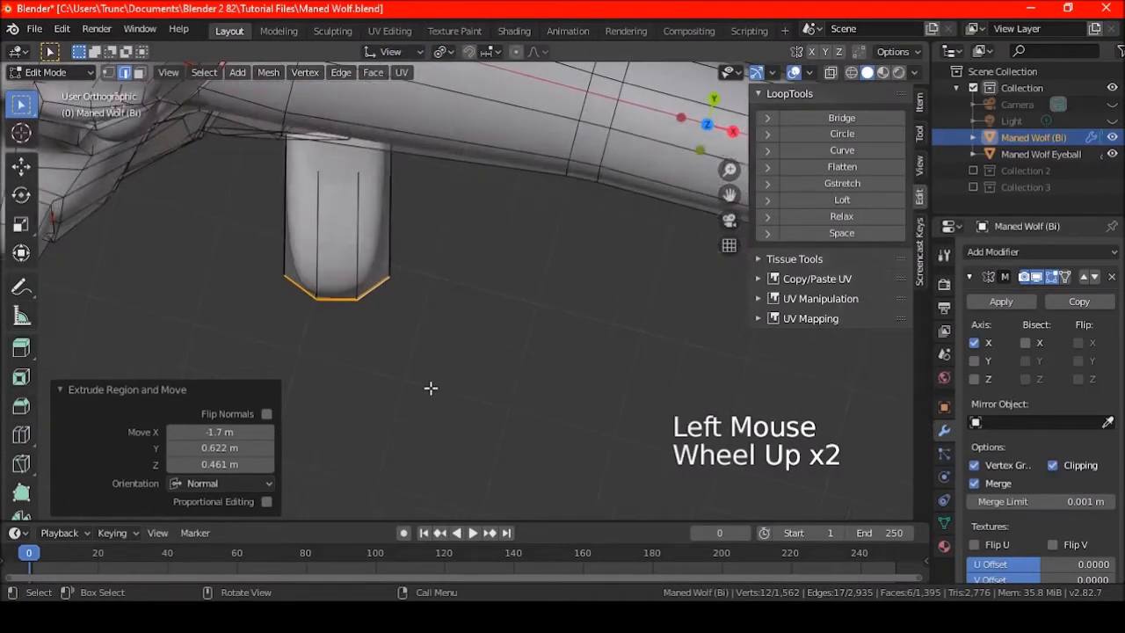
pyautogui.press('s')
pyautogui.press('s')
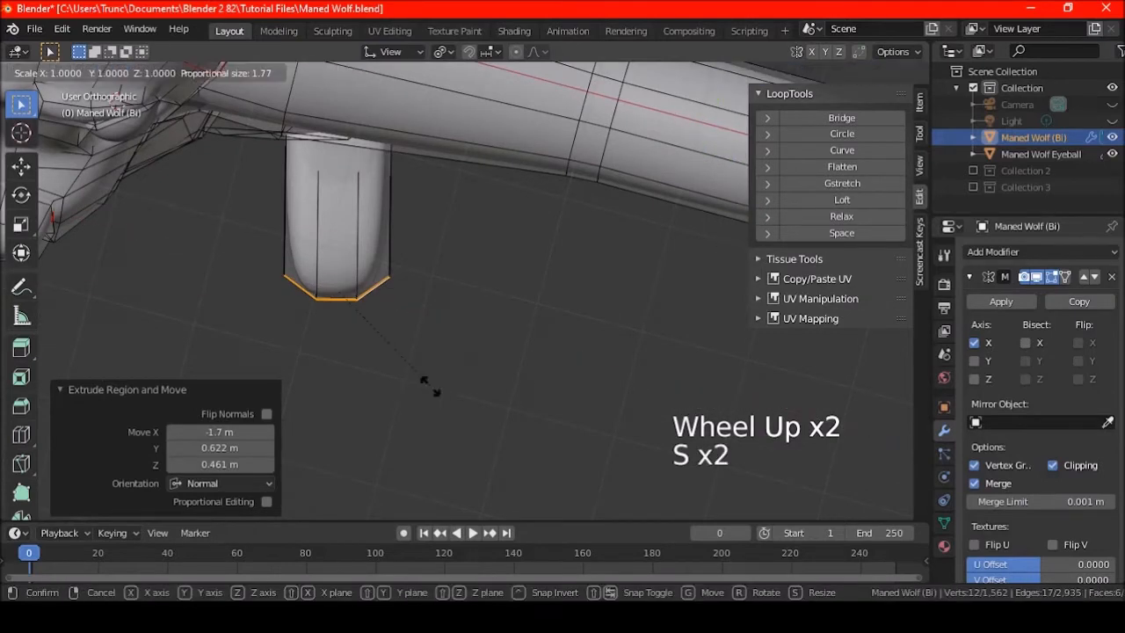
pyautogui.click(606, 378)
pyautogui.moveTo(527, 402); pyautogui.dragTo(434, 238, button='middle')
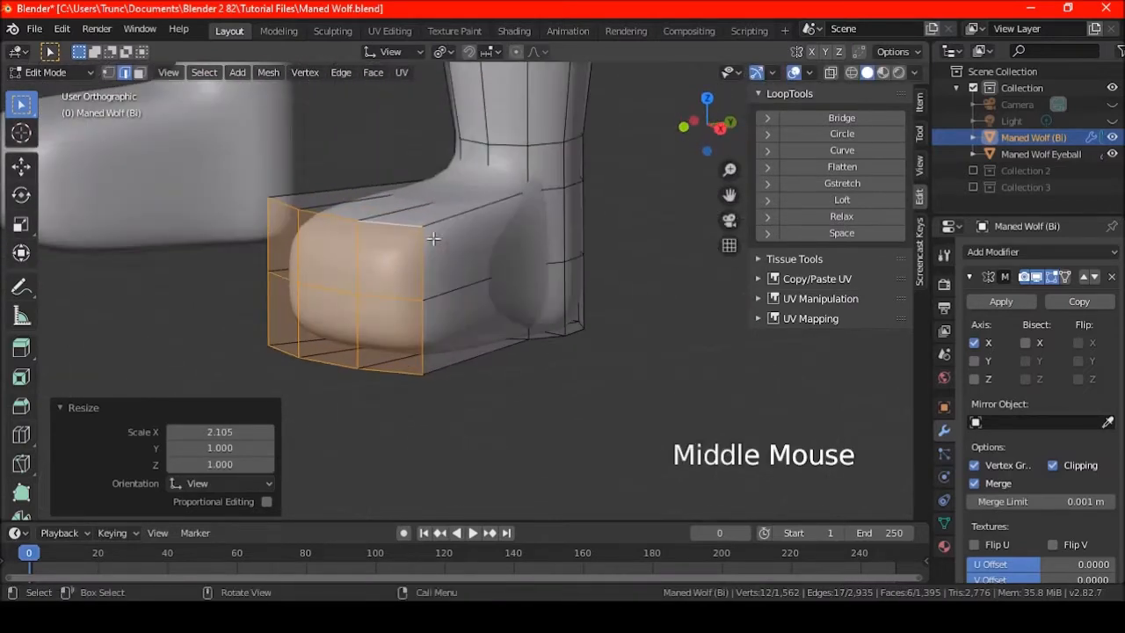
pyautogui.press('KP_3')
pyautogui.press('s')
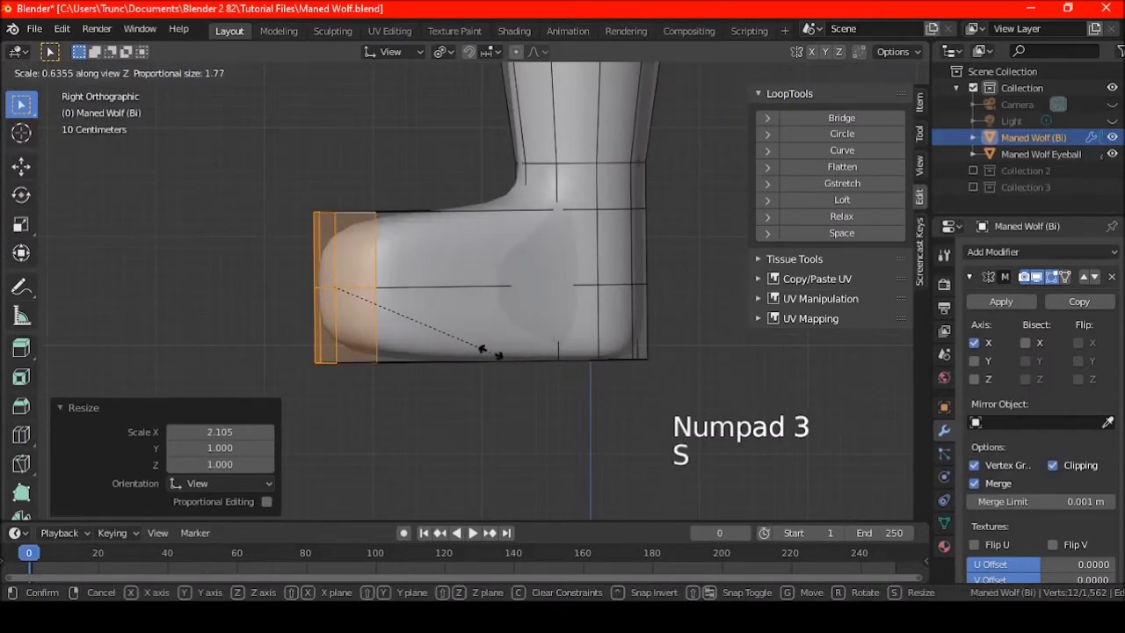
pyautogui.rightClick(500, 353)
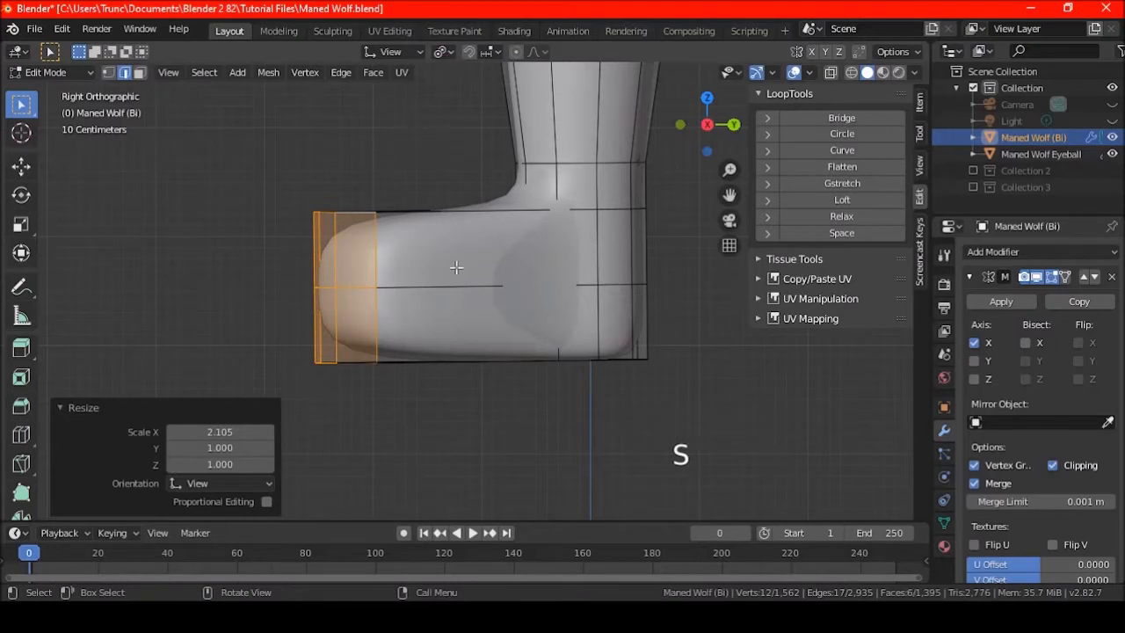
pyautogui.press('s')
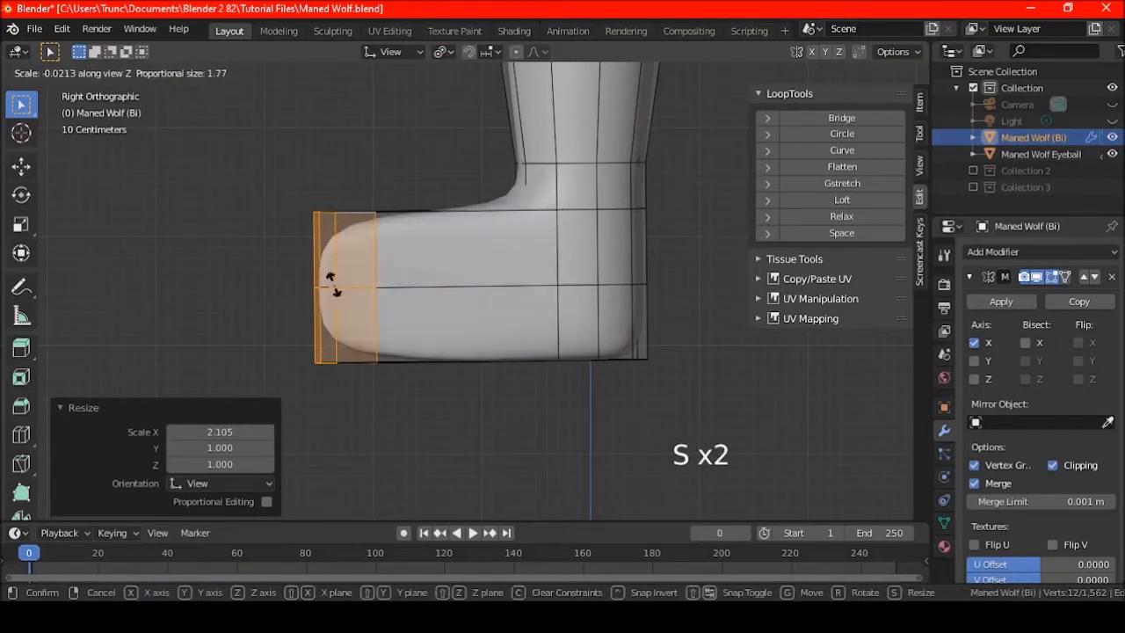
pyautogui.rightClick(350, 281)
# Set the transform orientation to Global and scale the toe-end faces along Z by about 0.504
pyautogui.click(417, 54)
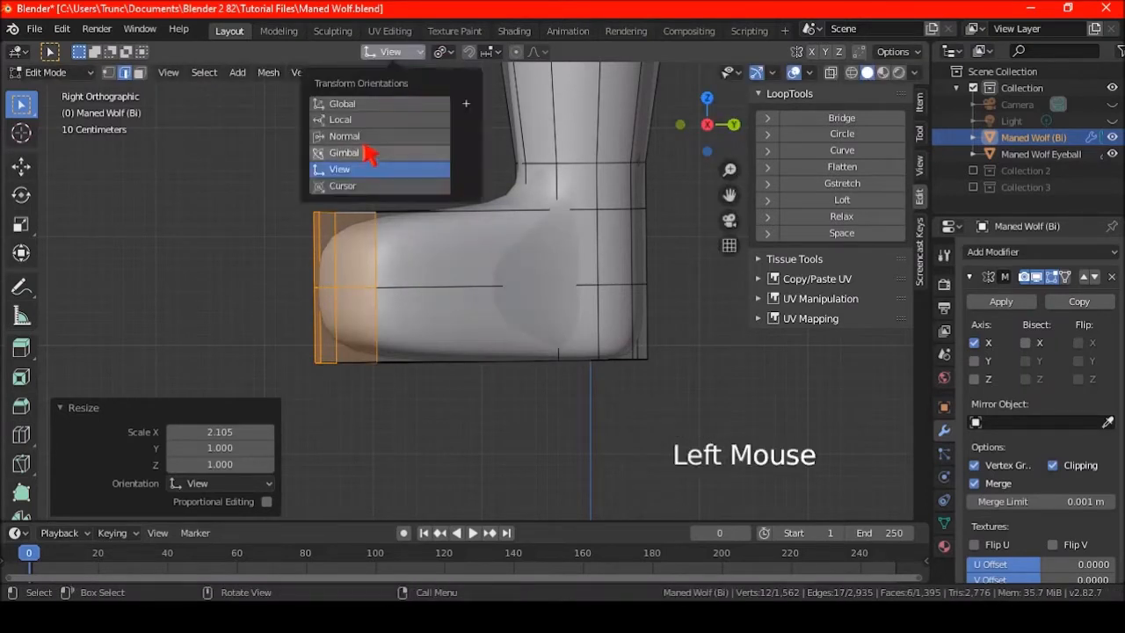
pyautogui.click(353, 104)
pyautogui.press('s')
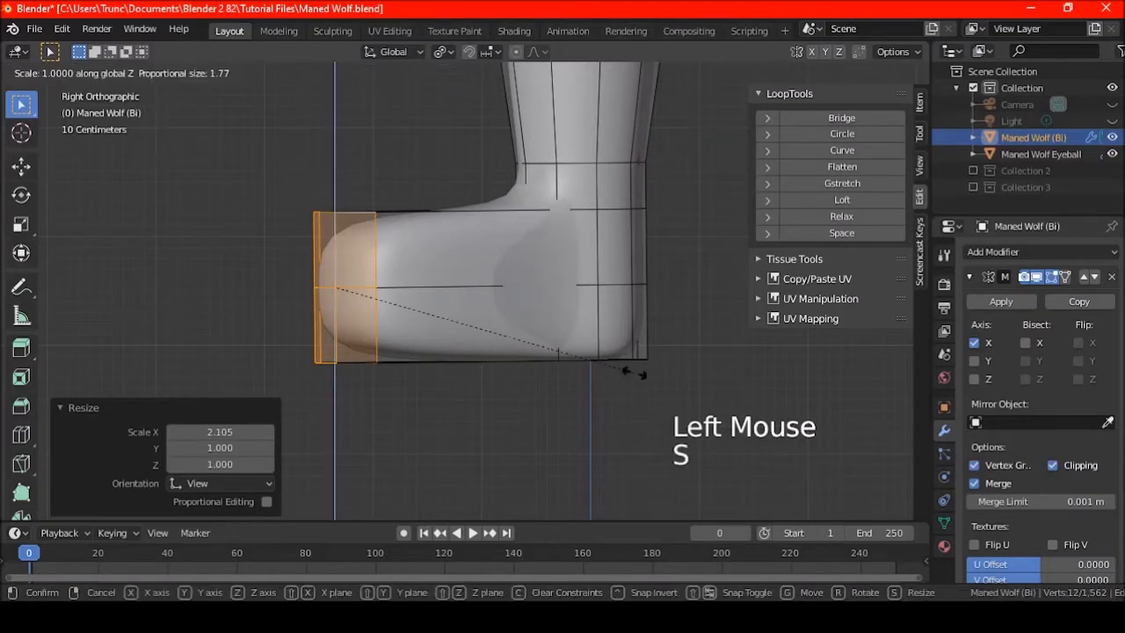
pyautogui.click(492, 309)
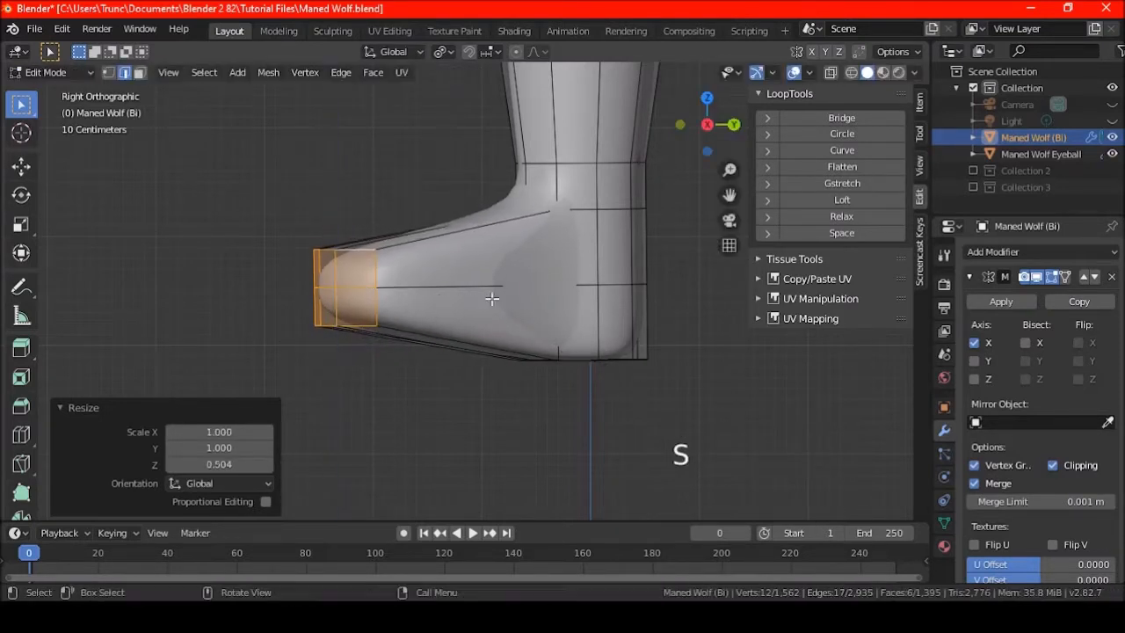
# Move the toe-end faces forward and down to sole level, by about -0.122 m in Y and -0.297 m in Z
pyautogui.press('g')
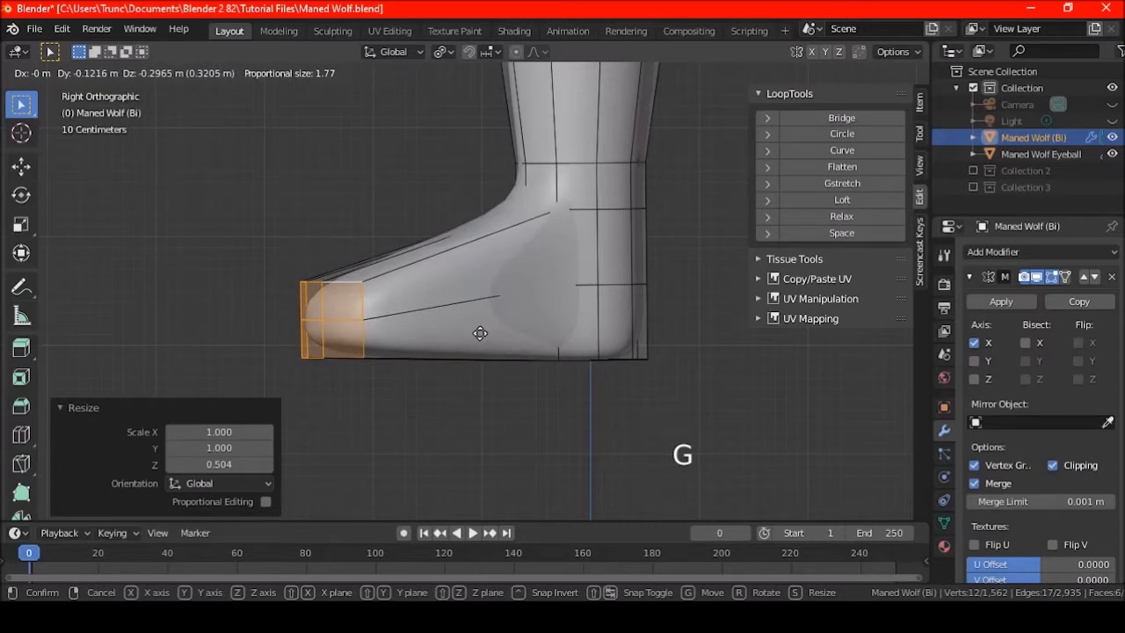
pyautogui.click(480, 333)
pyautogui.moveTo(495, 352); pyautogui.dragTo(407, 326, button='middle')
pyautogui.press('KP_3')
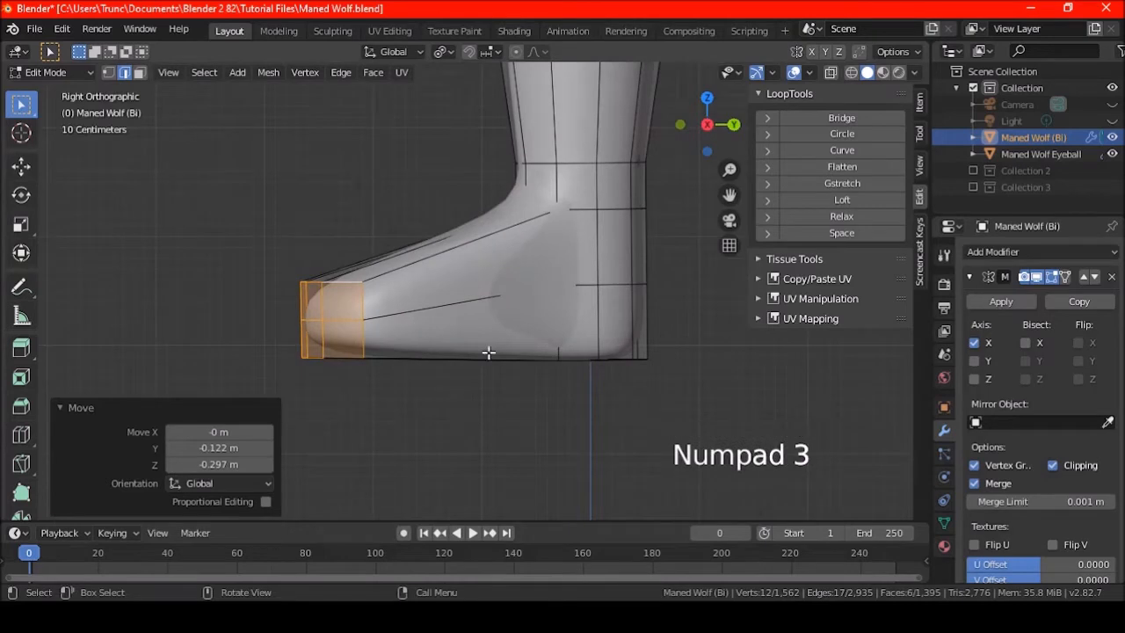
# Scale the toe end along Z by about 1.241, raise it slightly along Z to keep the sole level, and clear the selection
pyautogui.press('s')
pyautogui.press('z')
pyautogui.click(520, 378)
pyautogui.press('g')
pyautogui.press('z')
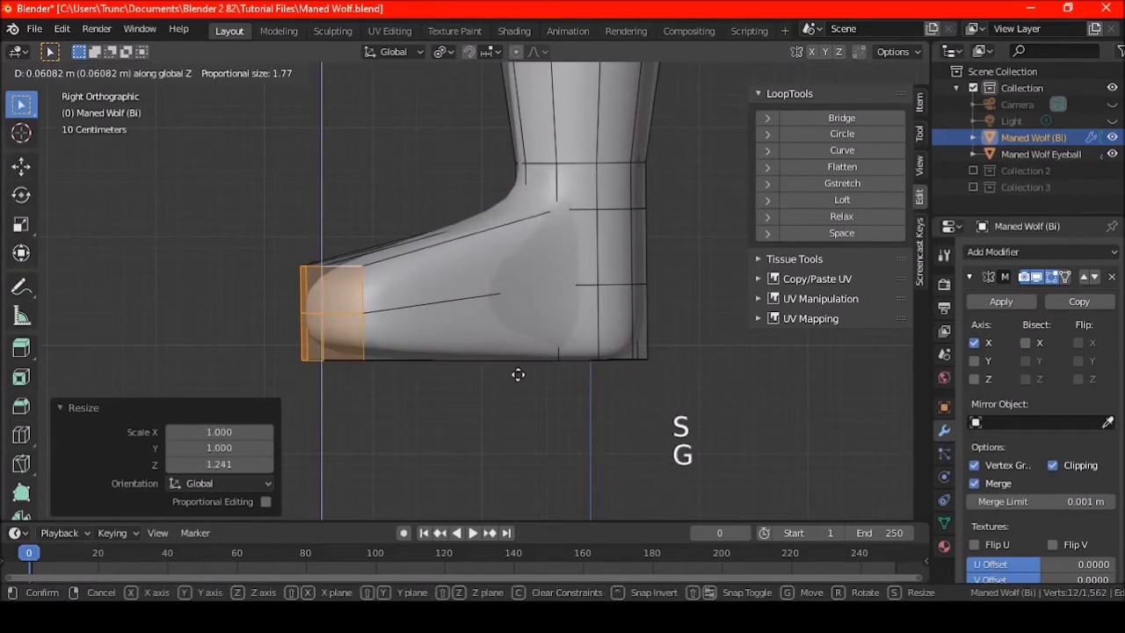
pyautogui.click(514, 372)
pyautogui.press('a')
pyautogui.press('a')
pyautogui.press('a')
# Select the two lower vertical edges on each side of the paw where it joins the heel
pyautogui.keyDown('shift'); pyautogui.moveTo(531, 306); pyautogui.dragTo(464, 308, button='middle'); pyautogui.keyUp('shift')
pyautogui.keyDown('alt'); pyautogui.keyDown('shift'); pyautogui.click(396, 291); pyautogui.keyUp('shift'); pyautogui.keyUp('alt')
pyautogui.moveTo(391, 290); pyautogui.dragTo(388, 240, button='middle')
pyautogui.click(490, 292)
pyautogui.keyDown('shift'); pyautogui.click(502, 251); pyautogui.keyUp('shift')
pyautogui.moveTo(501, 251); pyautogui.dragTo(556, 324, button='middle')
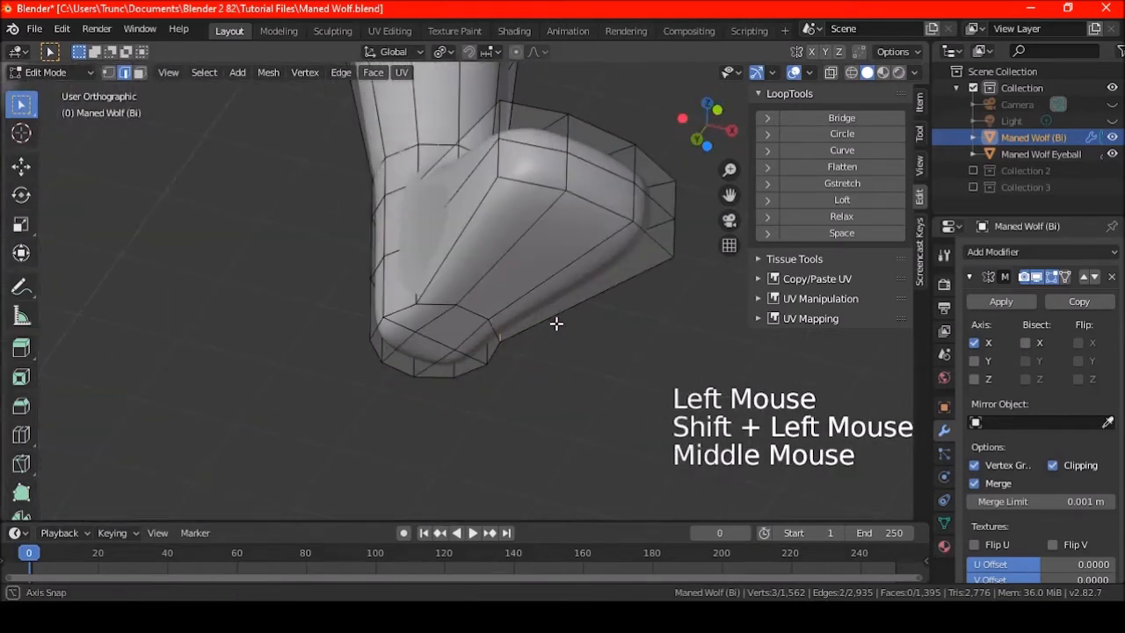
pyautogui.keyDown('shift'); pyautogui.click(413, 282); pyautogui.keyUp('shift')
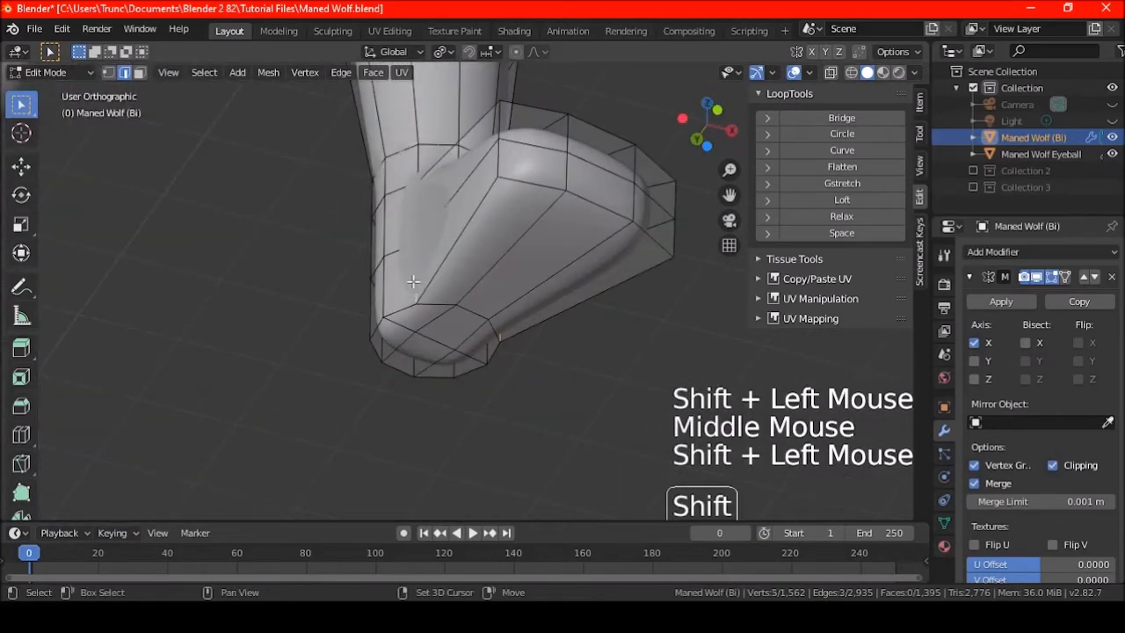
pyautogui.click(831, 74)
pyautogui.moveTo(607, 170); pyautogui.dragTo(492, 252, button='middle')
pyautogui.click(830, 74)
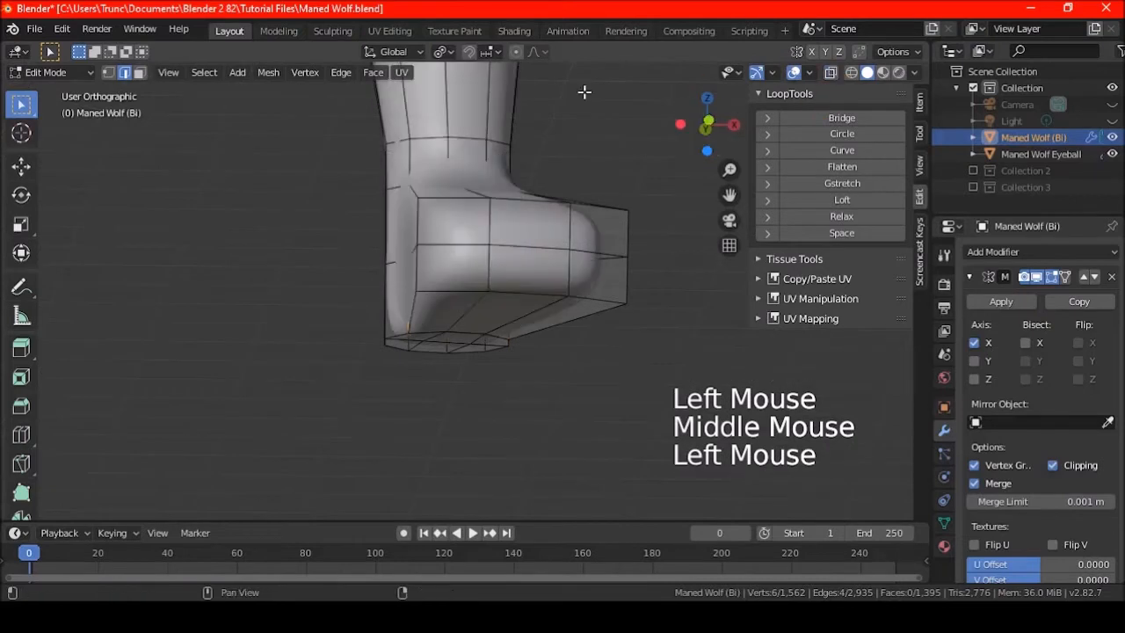
pyautogui.click(442, 51)
pyautogui.moveTo(505, 224); pyautogui.dragTo(511, 191, button='middle')
pyautogui.press('s')
pyautogui.press('x')
pyautogui.click(551, 283)
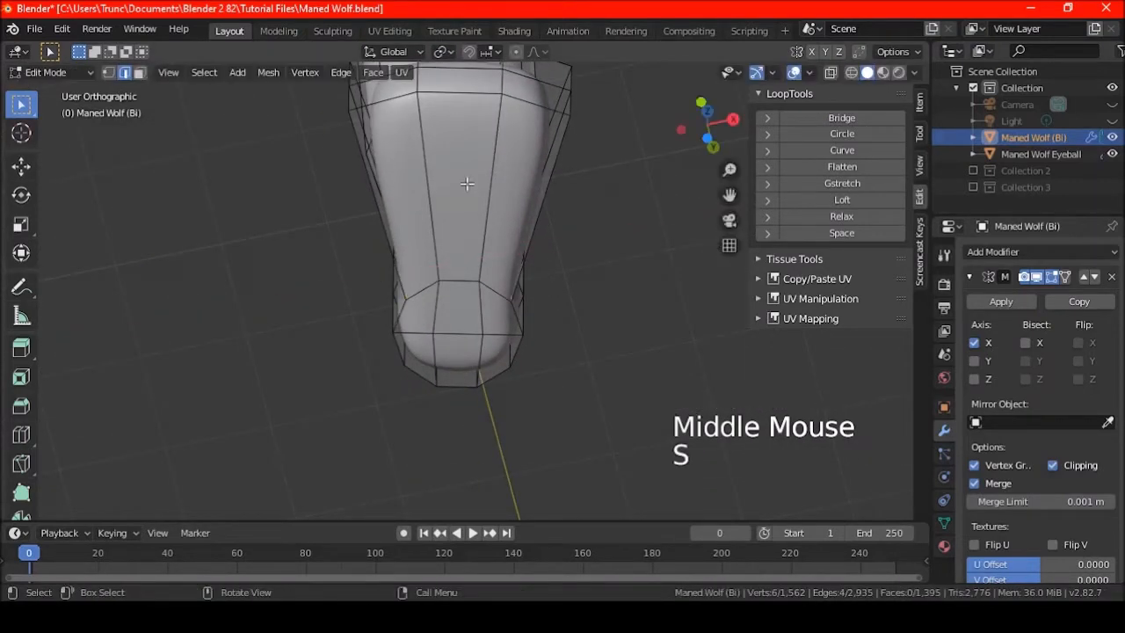
# Scale the selected side edges outward by about 1.285 in X and Y, with Z locked
pyautogui.moveTo(501, 227); pyautogui.dragTo(516, 191, button='middle')
pyautogui.press('s')
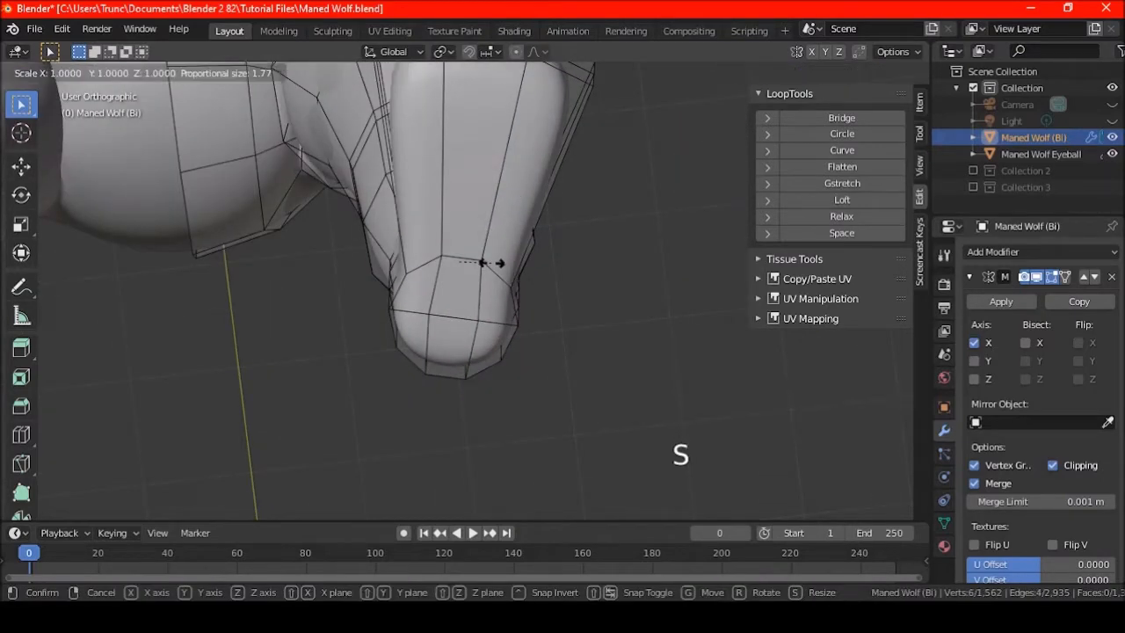
pyautogui.hotkey('shift', 'z')
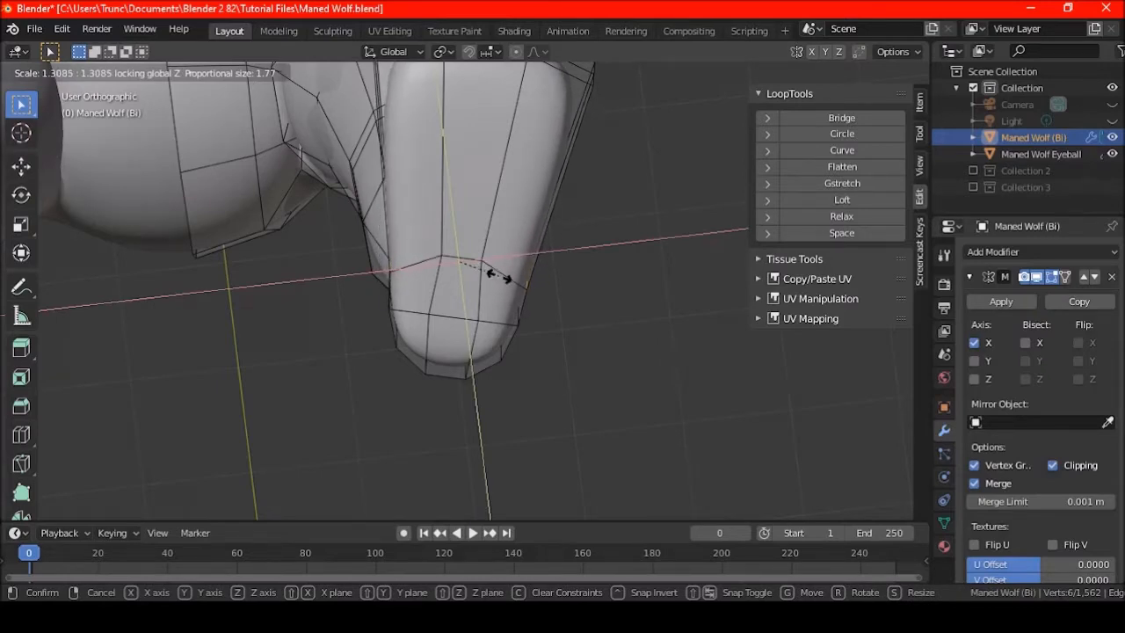
pyautogui.click(497, 277)
# Select the middle edge at the front of the heel's underside and the one above the paw, scale both by about 1.264, and deselect
pyautogui.moveTo(552, 252); pyautogui.dragTo(509, 133, button='middle')
pyautogui.scroll(-2, 369, 329)
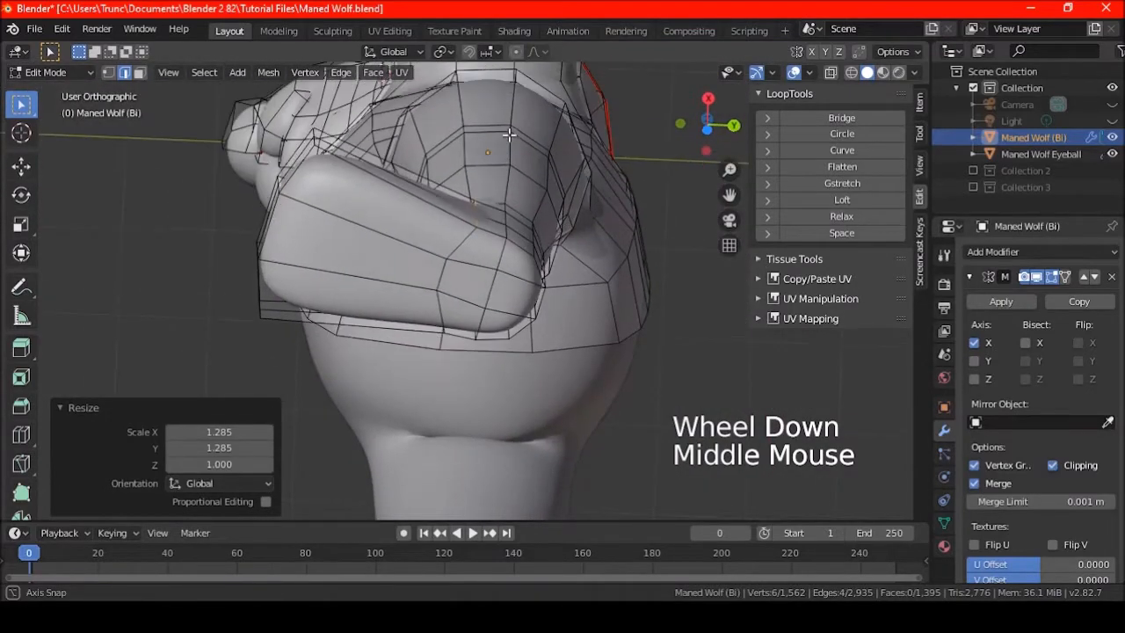
pyautogui.click(441, 269)
pyautogui.keyDown('shift'); pyautogui.moveTo(441, 269); pyautogui.dragTo(527, 323, button='middle'); pyautogui.keyUp('shift')
pyautogui.click(830, 73)
pyautogui.moveTo(562, 171); pyautogui.dragTo(481, 83, button='middle')
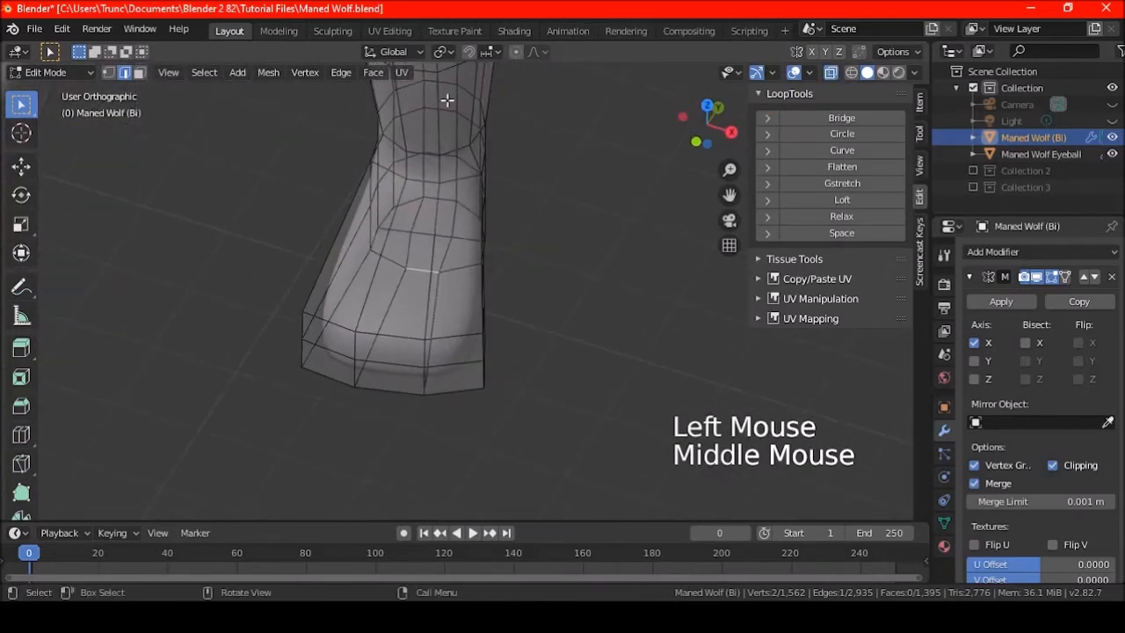
pyautogui.click(444, 51)
pyautogui.click(469, 107)
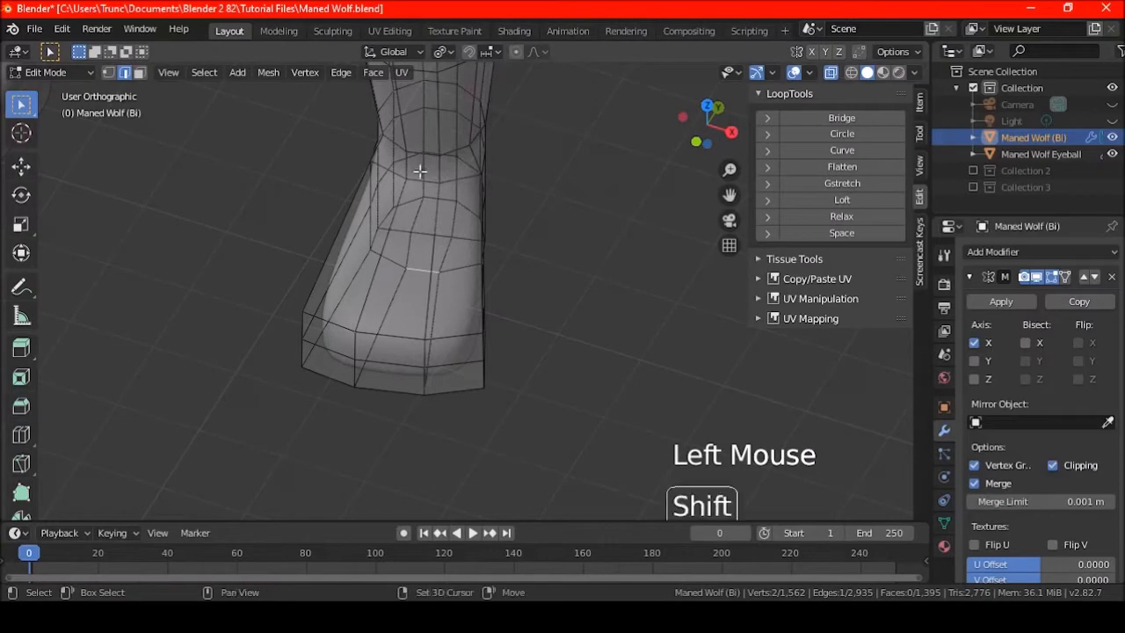
pyautogui.keyDown('shift'); pyautogui.click(422, 176); pyautogui.keyUp('shift')
pyautogui.press('s')
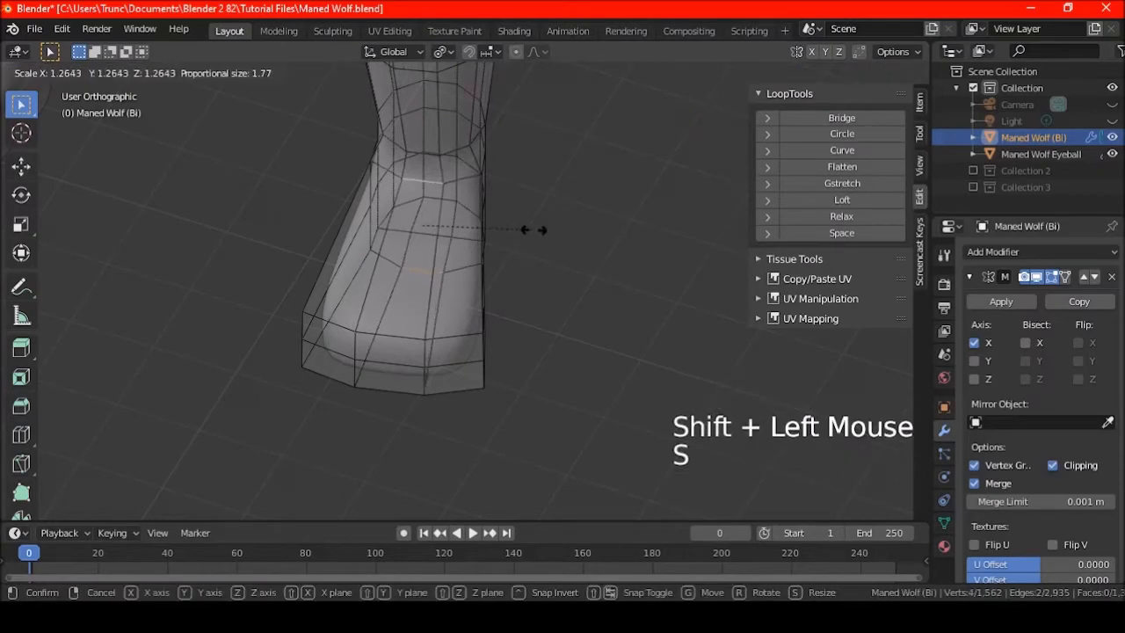
pyautogui.click(534, 229)
pyautogui.moveTo(533, 229); pyautogui.dragTo(454, 261, button='middle')
pyautogui.press('a')
pyautogui.press('a')
pyautogui.press('a')
# Edge-slide the middle edge at the front of the heel's underside into line with its neighbouring edges, and deselect it
pyautogui.click(424, 288)
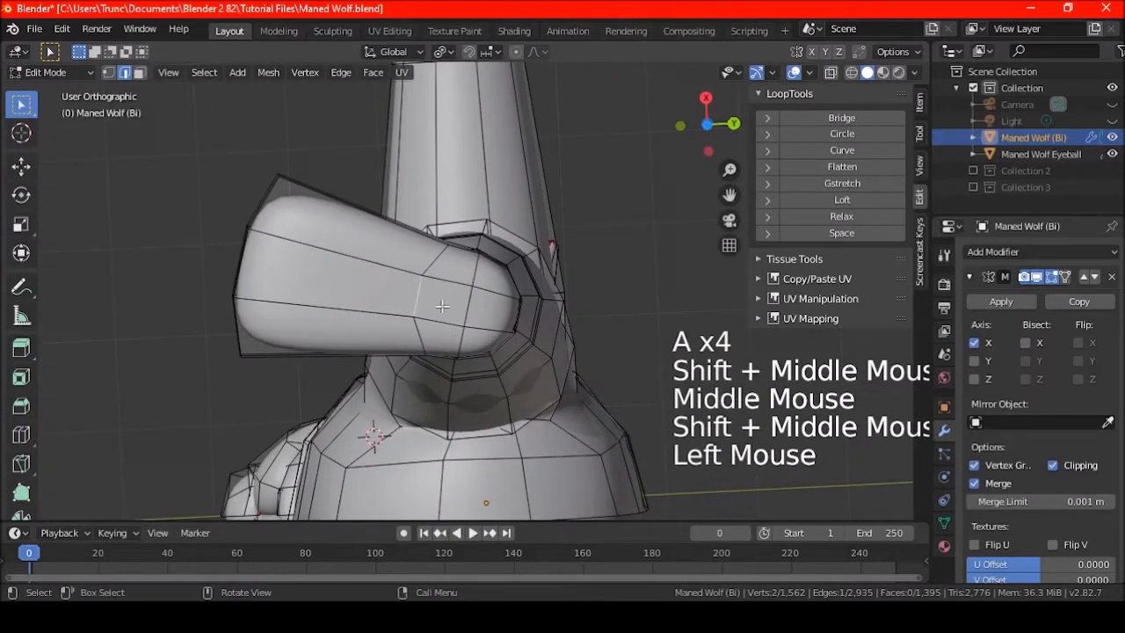
pyautogui.scroll(2, 426, 290)
pyautogui.press('g')
pyautogui.press('g')
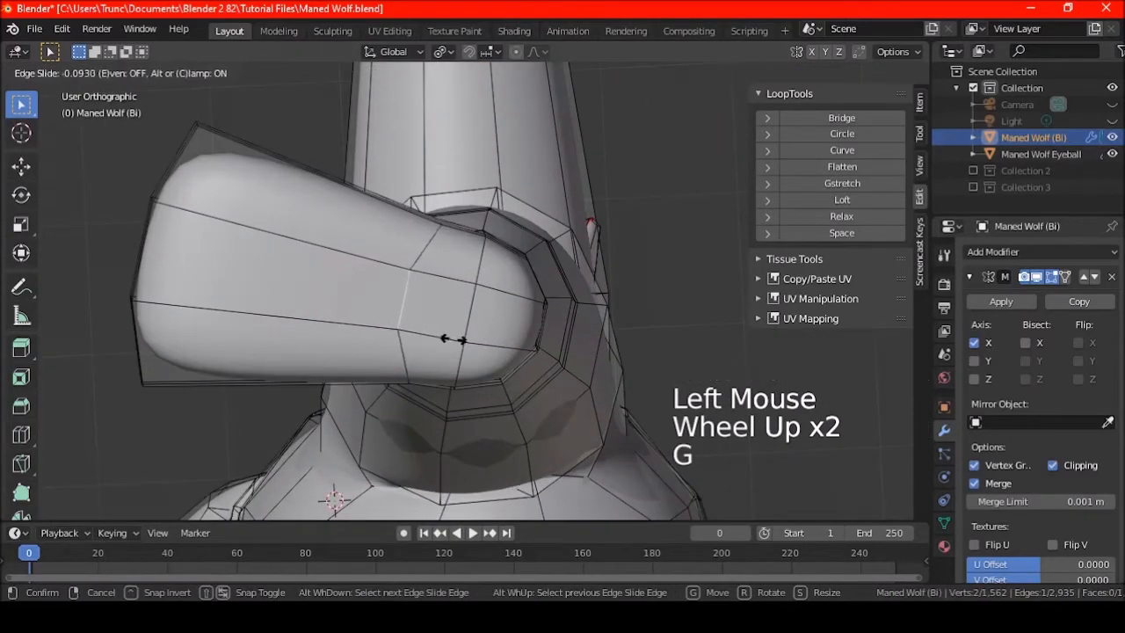
pyautogui.press('a')
pyautogui.press('a')
pyautogui.press('a')
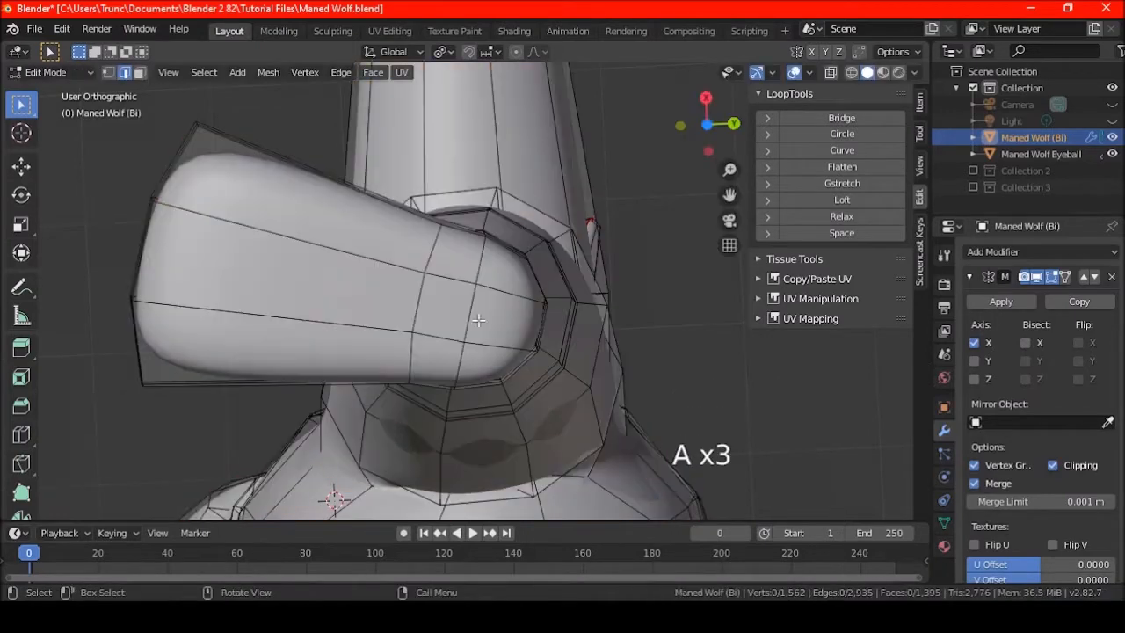
# Edge-slide the next middle edge toward the back of the heel's underside by a factor of about -0.149, and deselect it
pyautogui.scroll(-2, 478, 322)
pyautogui.moveTo(478, 321); pyautogui.dragTo(454, 312, button='middle')
pyautogui.click(455, 312)
pyautogui.scroll(3, 454, 312)
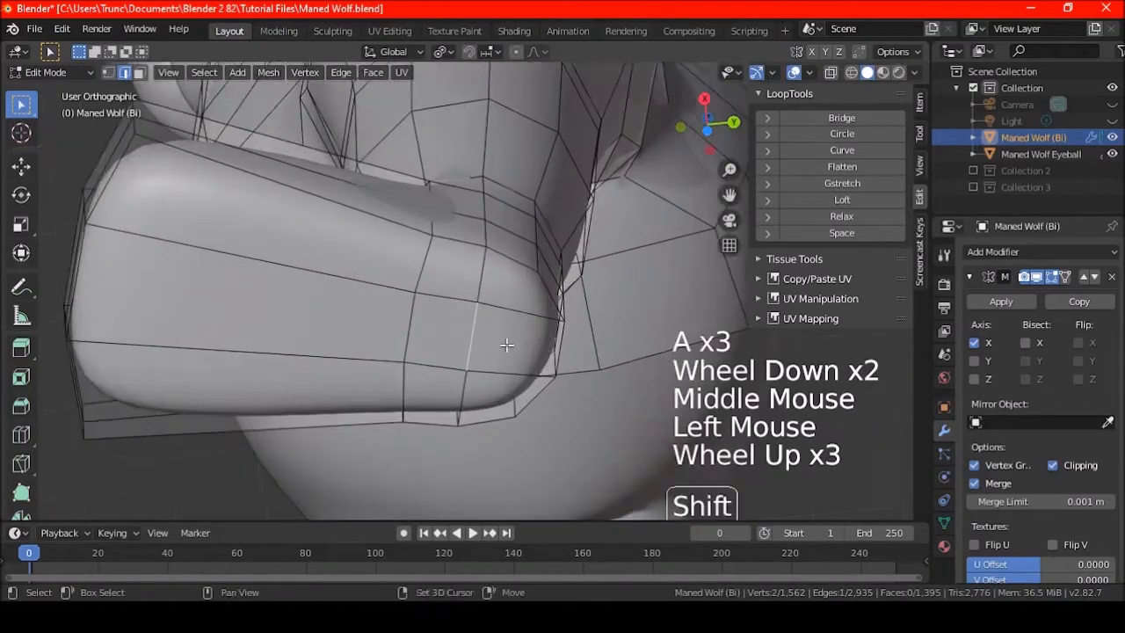
pyautogui.keyDown('shift'); pyautogui.moveTo(502, 346); pyautogui.dragTo(432, 296, button='middle'); pyautogui.keyUp('shift')
pyautogui.press('g')
pyautogui.press('g')
pyautogui.click(442, 301)
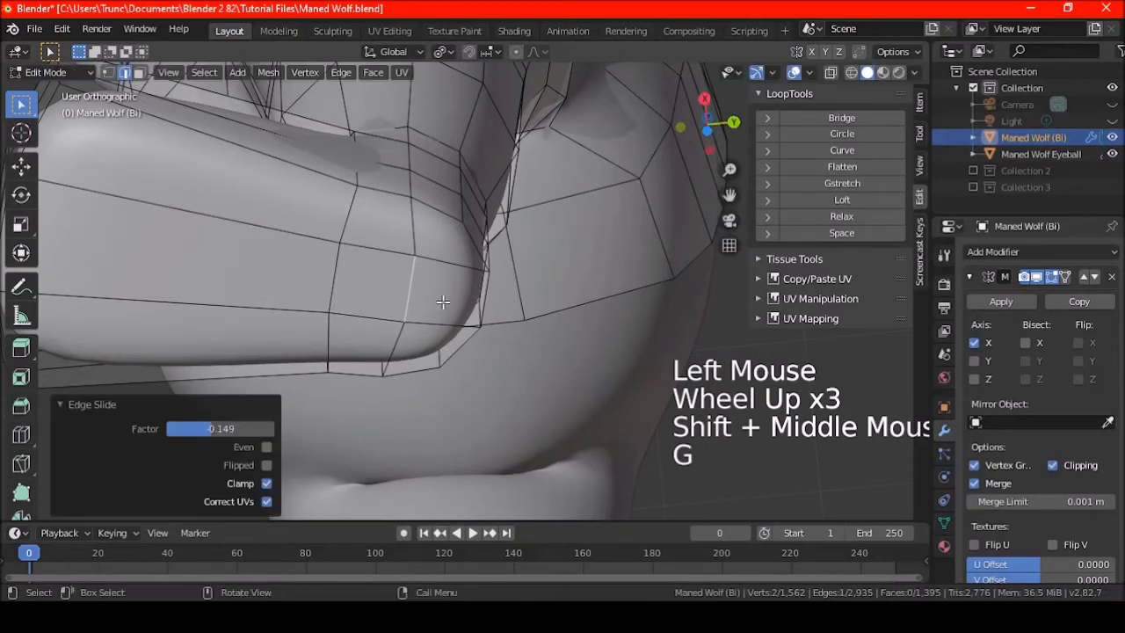
pyautogui.press('a')
pyautogui.press('a')
pyautogui.press('a')
# Select the horizontal edge loop around the paw's mid-height and bulge it outward with a Shrink/Fatten offset of about -0.237 m
pyautogui.scroll(-4, 442, 301)
pyautogui.moveTo(442, 302); pyautogui.dragTo(461, 325, button='middle')
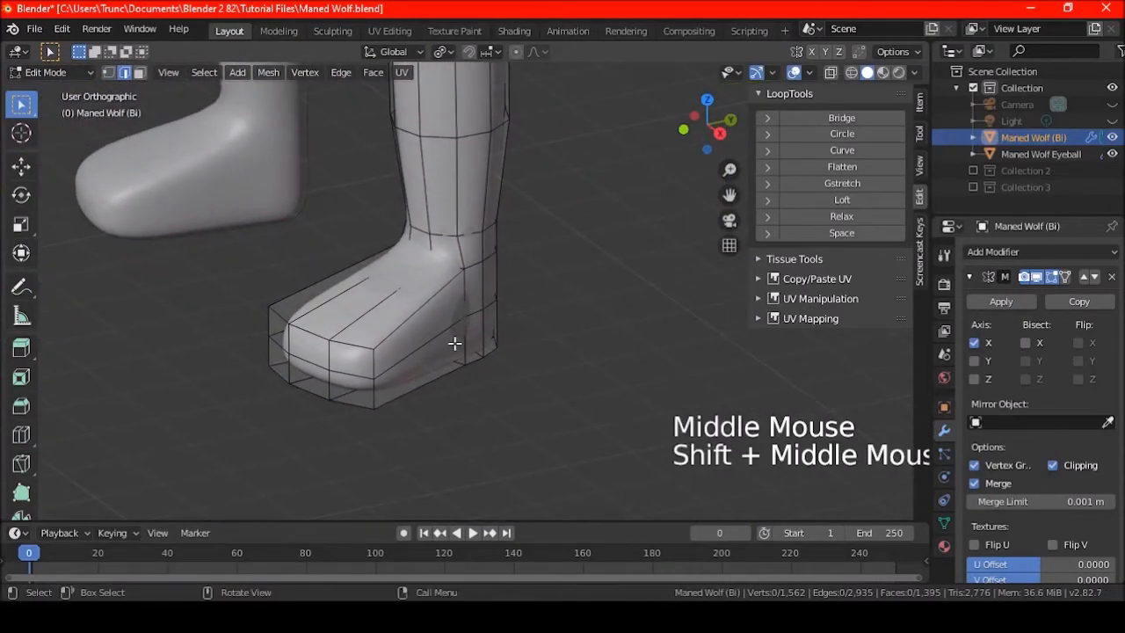
pyautogui.scroll(1, 442, 352)
pyautogui.keyDown('shift'); pyautogui.moveTo(442, 352); pyautogui.dragTo(447, 331, button='middle'); pyautogui.keyUp('shift')
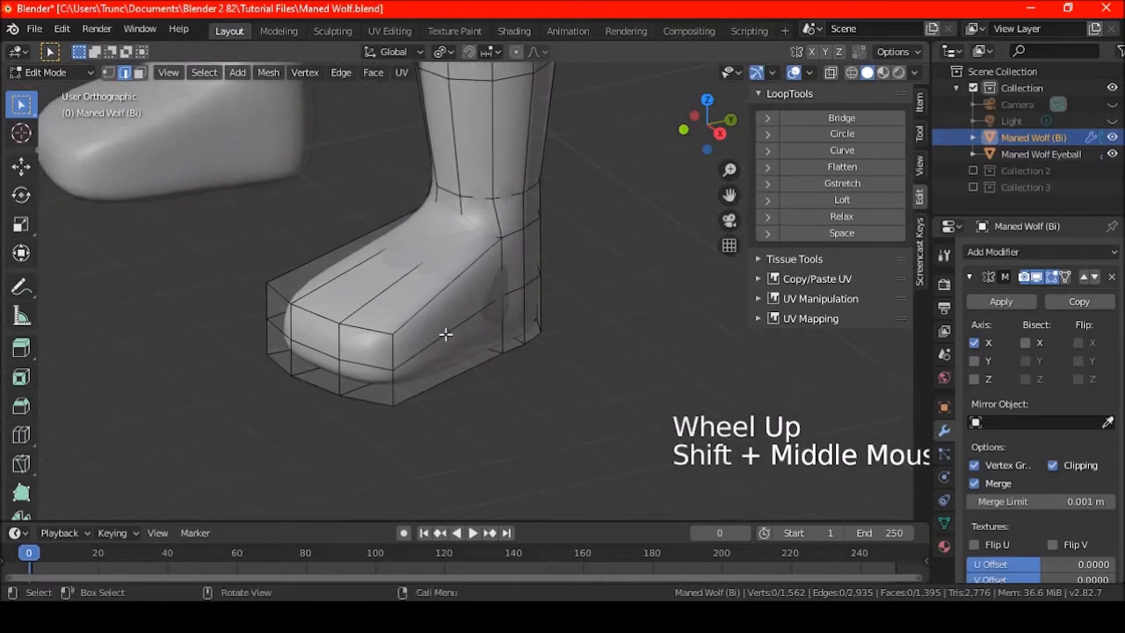
pyautogui.hotkey('ctrl', 'r')
pyautogui.press('Escape')
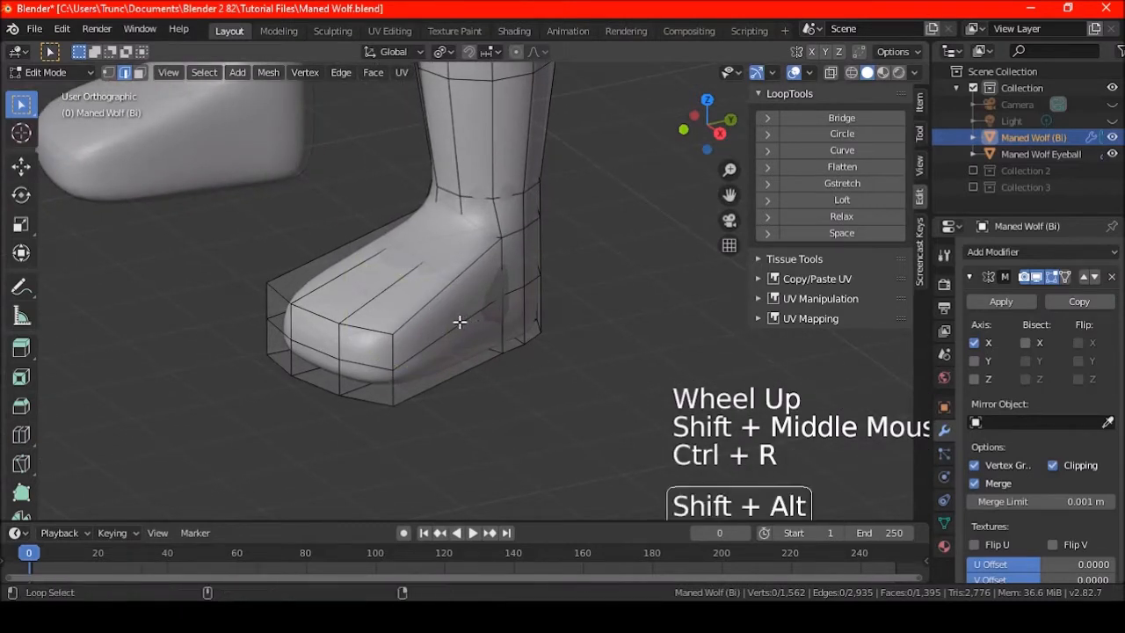
pyautogui.keyDown('alt'); pyautogui.keyDown('shift'); pyautogui.click(454, 282); pyautogui.keyUp('shift'); pyautogui.keyUp('alt')
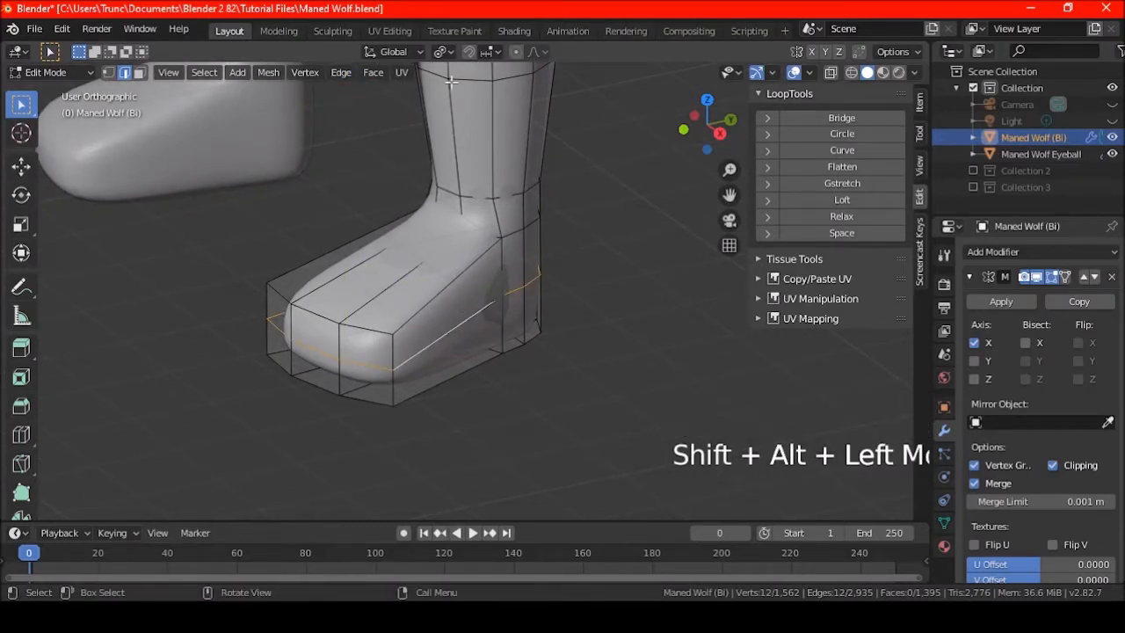
pyautogui.click(444, 51)
pyautogui.click(475, 121)
pyautogui.hotkey('alt', 's')
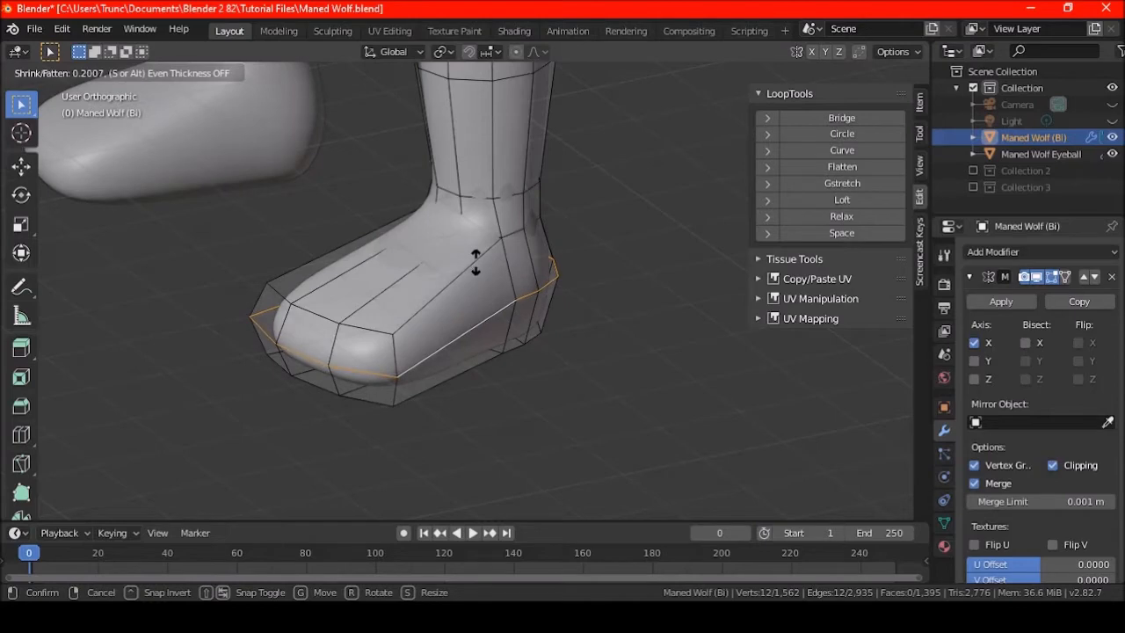
pyautogui.click(475, 263)
# Switch to face selection, select the two central faces on the paw's sole and push them outward with Shrink/Fatten by about 0.128 m
pyautogui.moveTo(474, 264); pyautogui.dragTo(525, 262, button='middle')
pyautogui.click(139, 72)
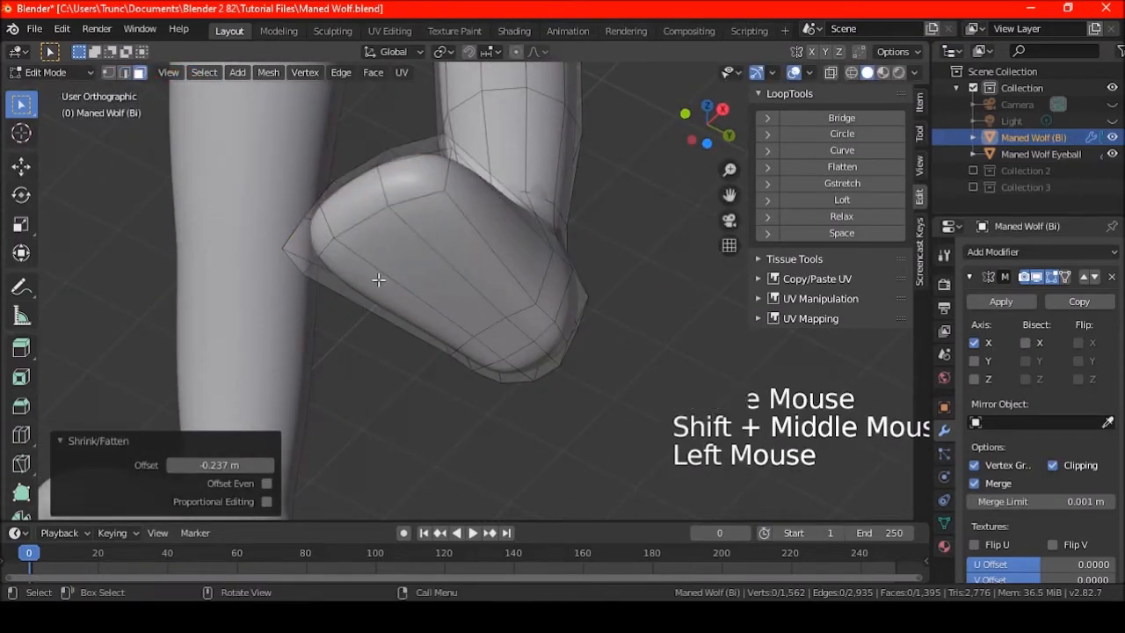
pyautogui.doubleClick(402, 269)
pyautogui.moveTo(509, 293); pyautogui.dragTo(527, 323, button='middle')
pyautogui.keyDown('shift'); pyautogui.click(547, 268); pyautogui.keyUp('shift')
pyautogui.moveTo(519, 359); pyautogui.dragTo(480, 276, button='middle')
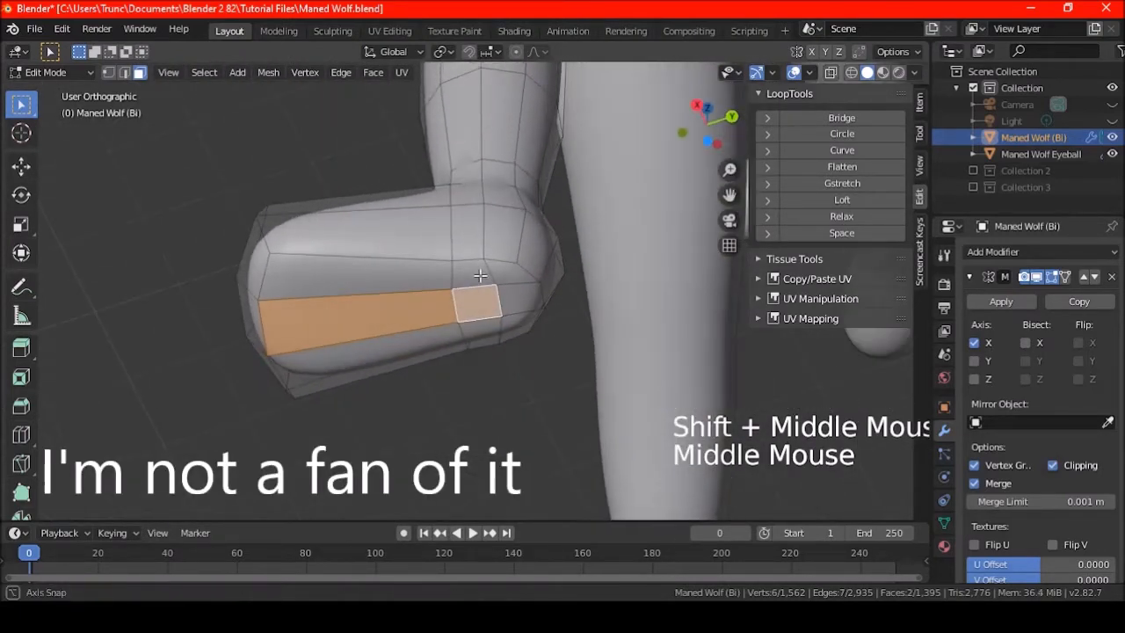
pyautogui.press('KP_3')
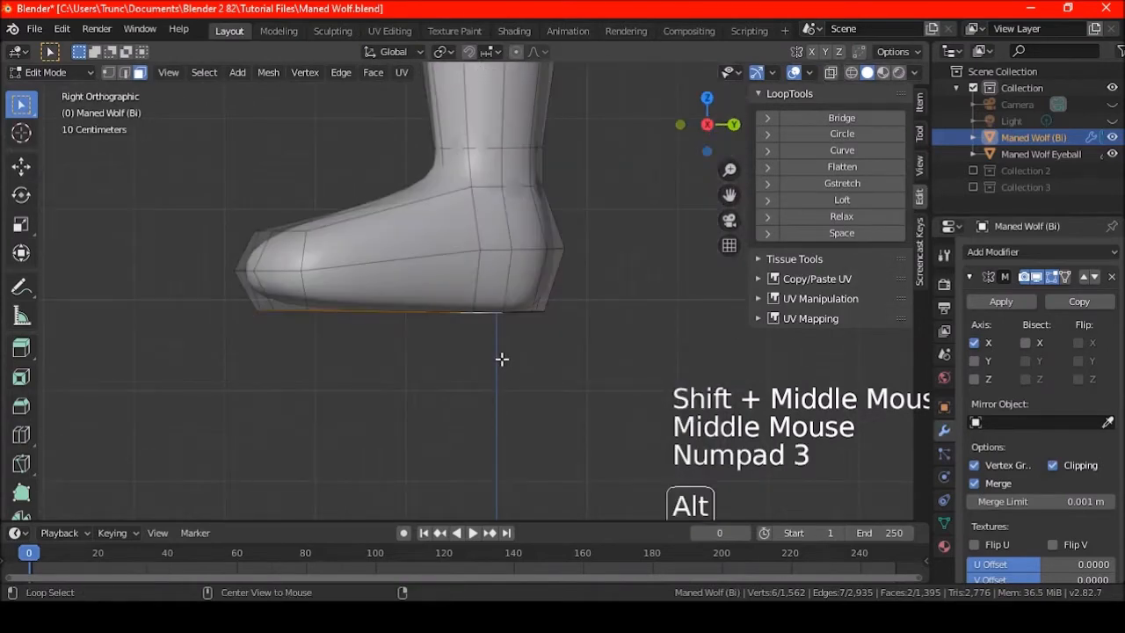
pyautogui.hotkey('alt', 's')
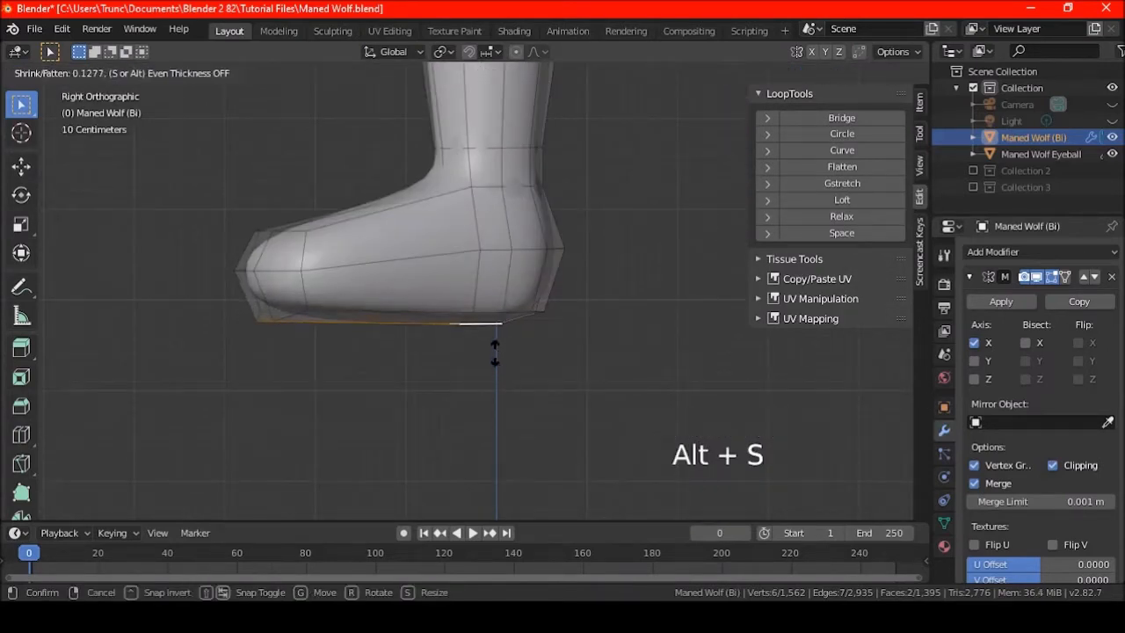
pyautogui.click(494, 351)
# Select the central face on top of the paw and adjust it along its normal with Shrink/Fatten
pyautogui.moveTo(494, 352); pyautogui.dragTo(416, 278, button='middle')
pyautogui.click(378, 224)
pyautogui.keyDown('shift'); pyautogui.moveTo(490, 270); pyautogui.dragTo(478, 326, button='middle'); pyautogui.keyUp('shift')
pyautogui.hotkey('alt', 's')
pyautogui.click(476, 324)
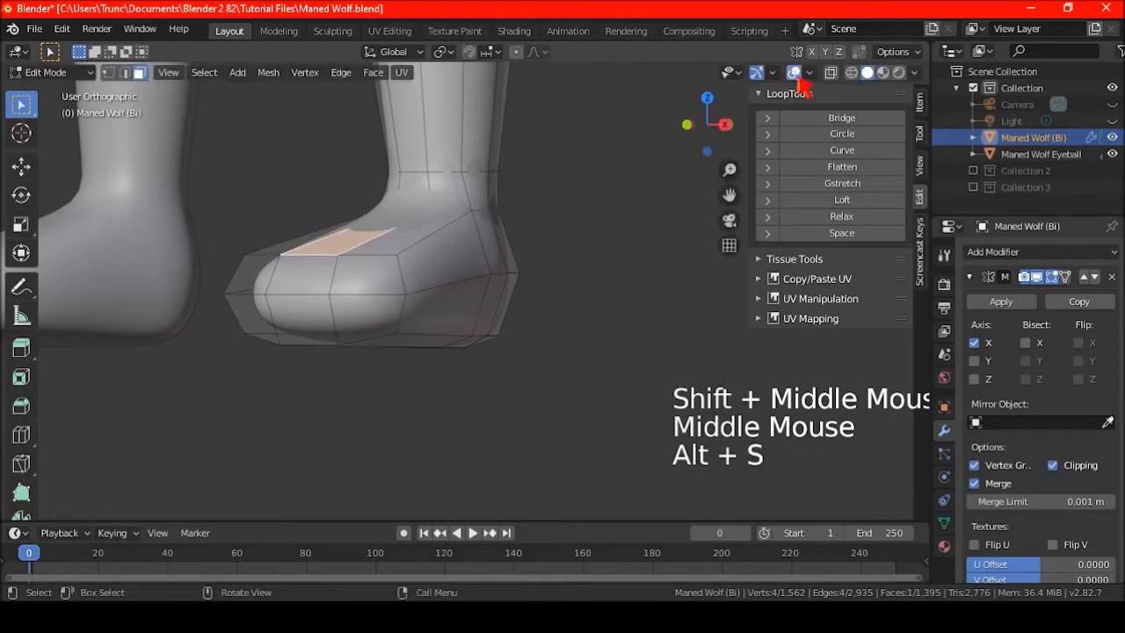
# Try to push the selected top face of the paw outward with Shrink/Fatten by about 0.09 m, and undo it
pyautogui.click(833, 74)
pyautogui.click(832, 74)
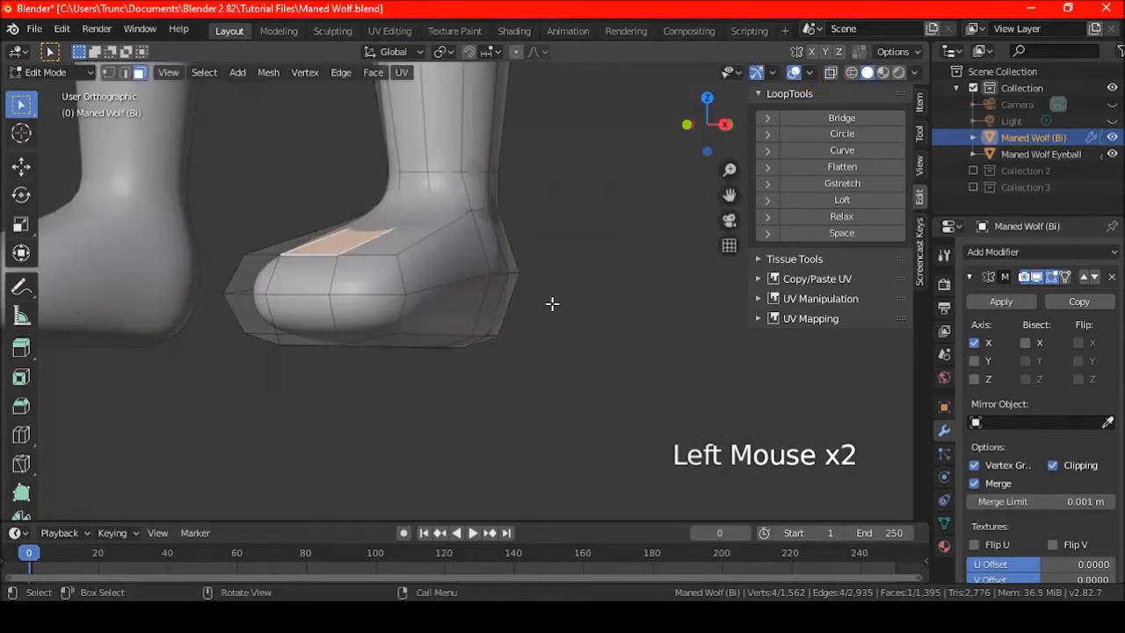
pyautogui.hotkey('alt', 's')
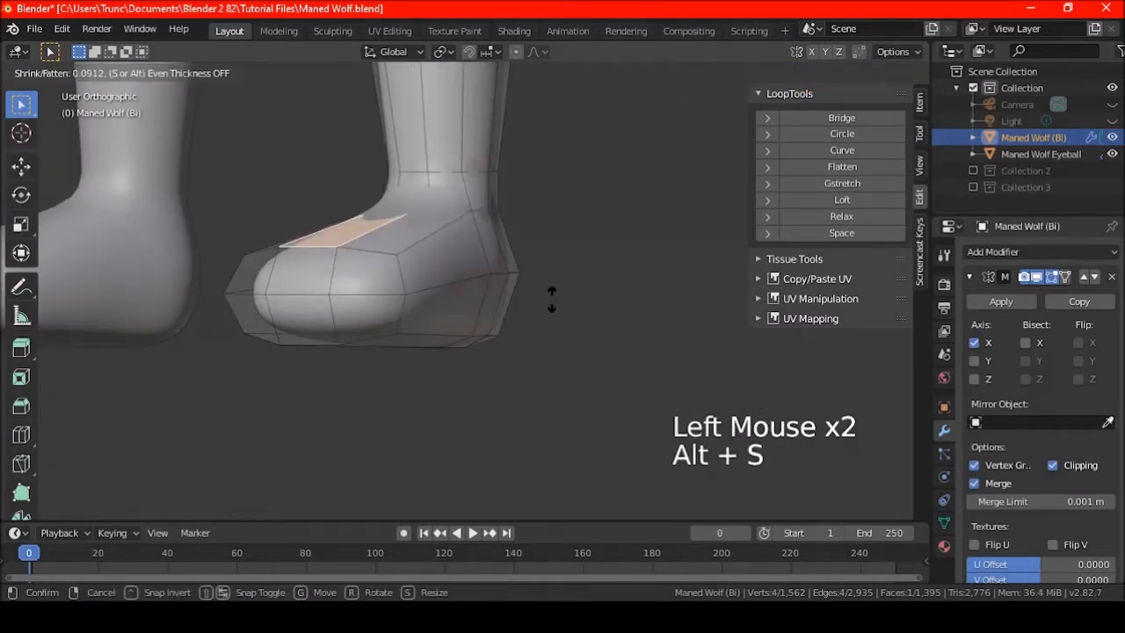
pyautogui.click(552, 298)
pyautogui.hotkey('ctrl', 'z')
# Switch to edge selection, raise the middle edge on top of the toe end by about 0.06 m along Z, and deselect it
pyautogui.click(124, 72)
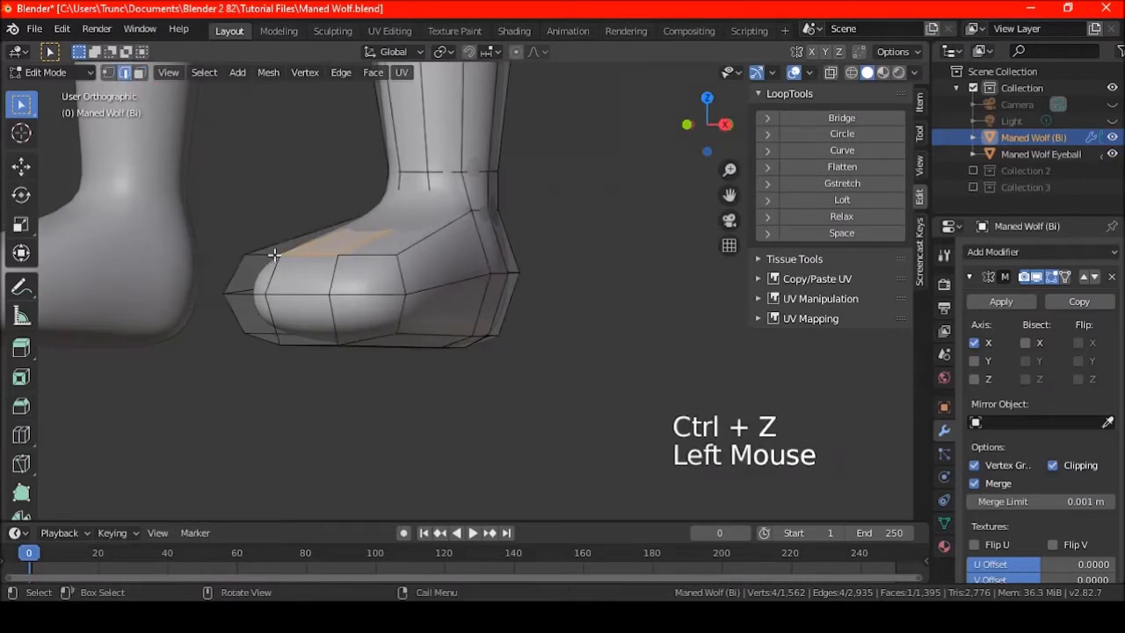
pyautogui.moveTo(514, 333); pyautogui.dragTo(544, 325, button='middle')
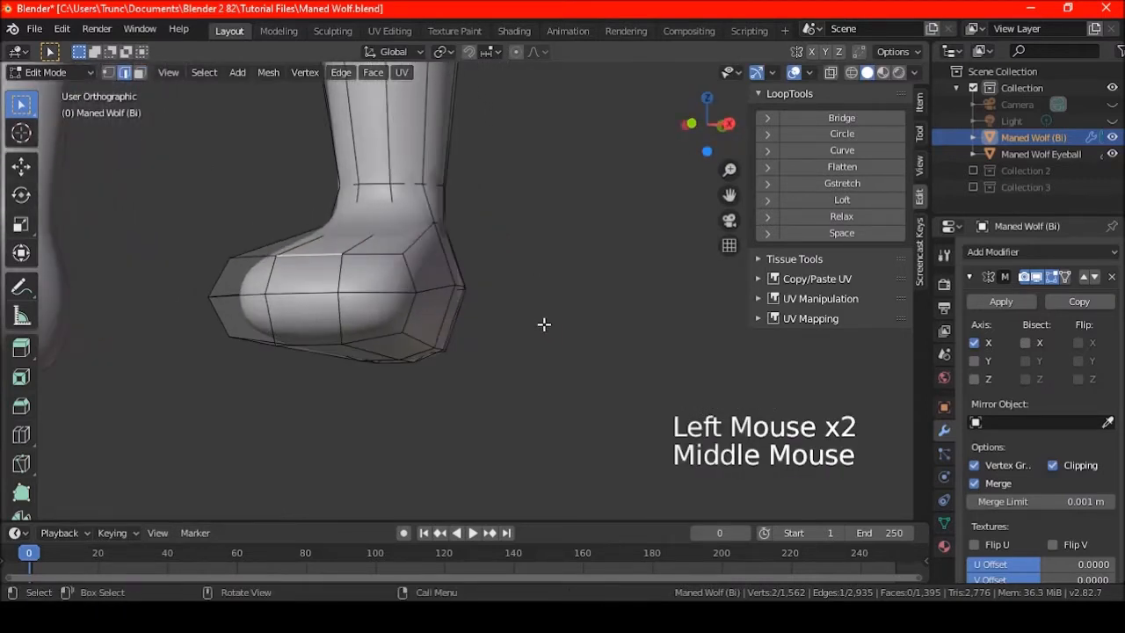
pyautogui.press('s')
pyautogui.press('Escape')
pyautogui.press('g')
pyautogui.press('z')
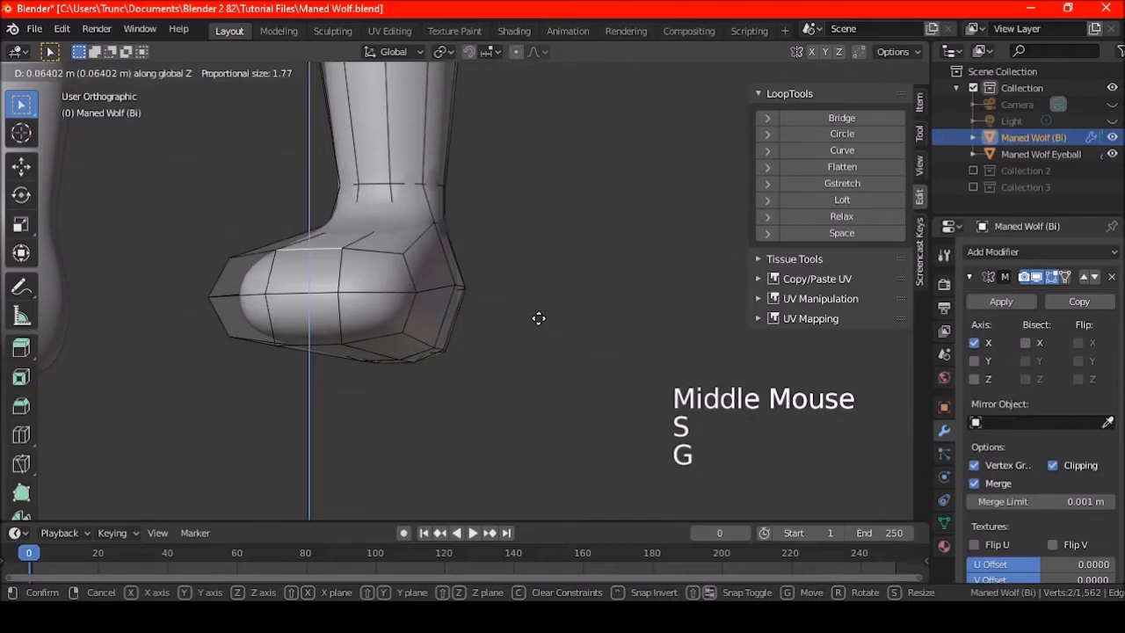
pyautogui.click(533, 315)
pyautogui.press('a')
pyautogui.press('a')
pyautogui.press('a')
# Try a single loop cut around the middle of the paw with a smoothness of 1.500, and undo it
pyautogui.moveTo(533, 315); pyautogui.dragTo(437, 361, button='middle')
pyautogui.keyDown('shift'); pyautogui.moveTo(479, 300); pyautogui.dragTo(441, 332, button='middle'); pyautogui.keyUp('shift')
pyautogui.hotkey('ctrl', 'r')
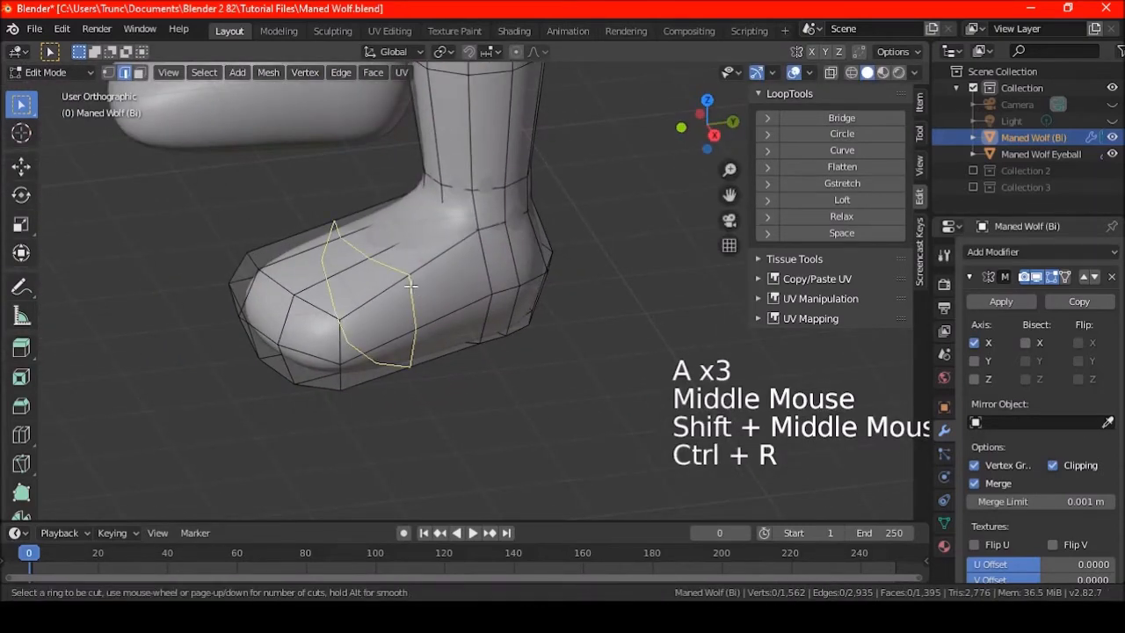
pyautogui.click(413, 286)
pyautogui.rightClick(414, 284)
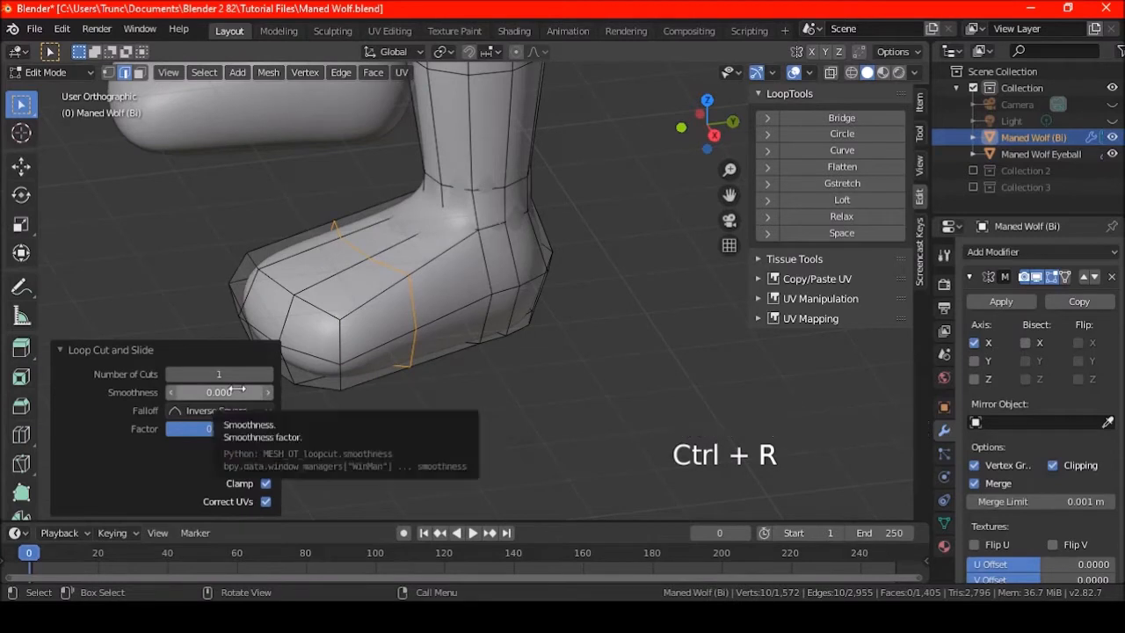
pyautogui.click(235, 387)
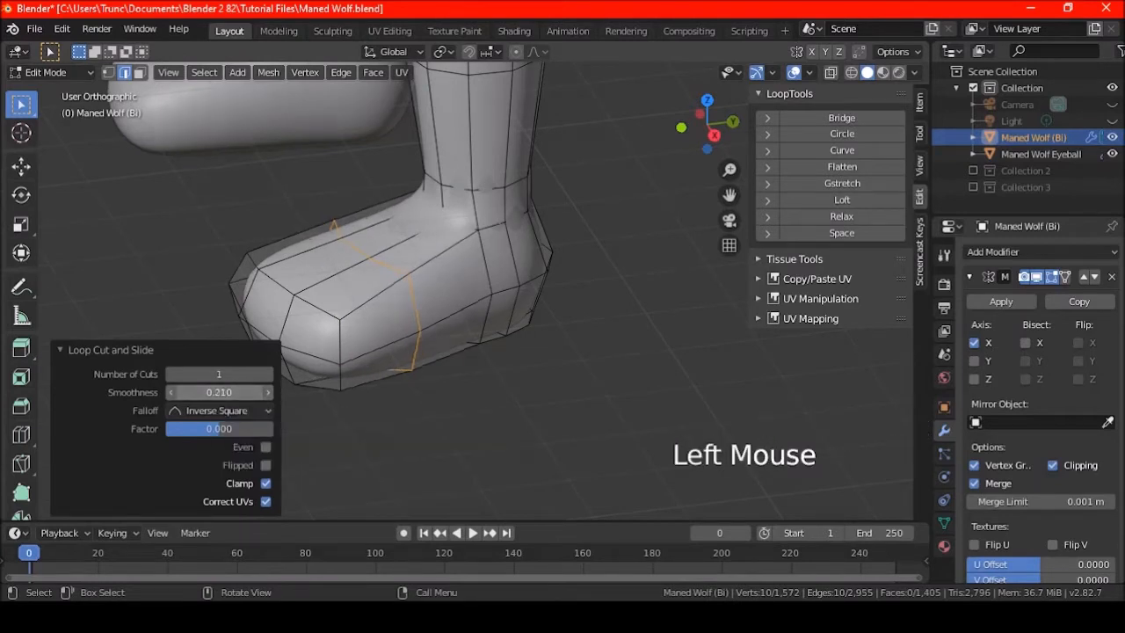
pyautogui.moveTo(219, 392); pyautogui.dragTo(299, 392)
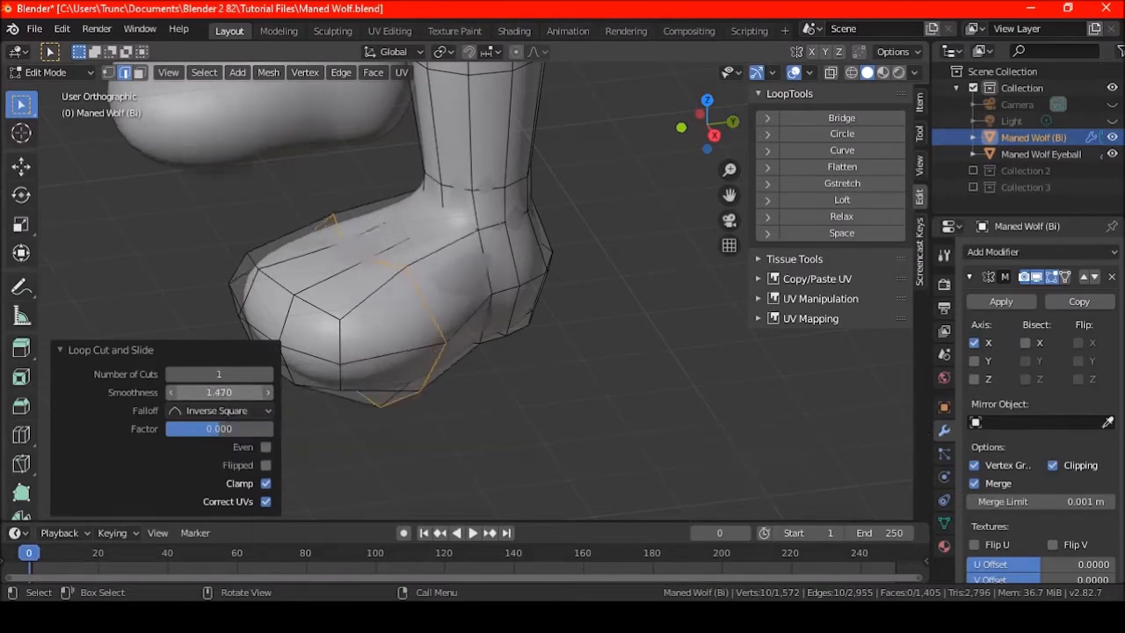
pyautogui.moveTo(339, 323); pyautogui.dragTo(419, 308, button='middle')
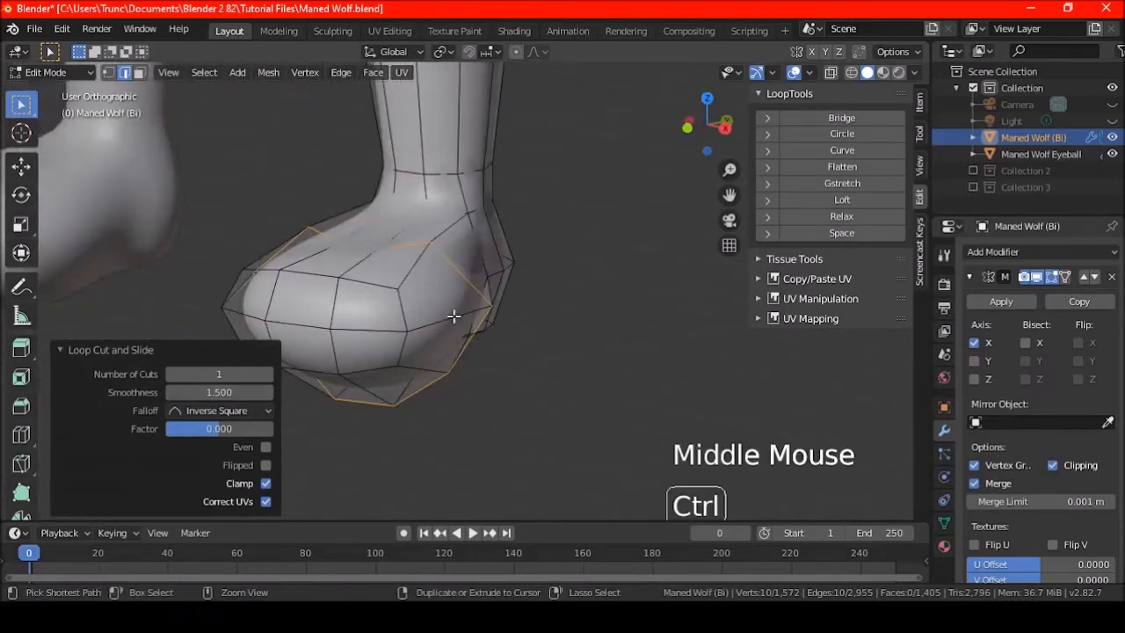
pyautogui.hotkey('ctrl', 'z')
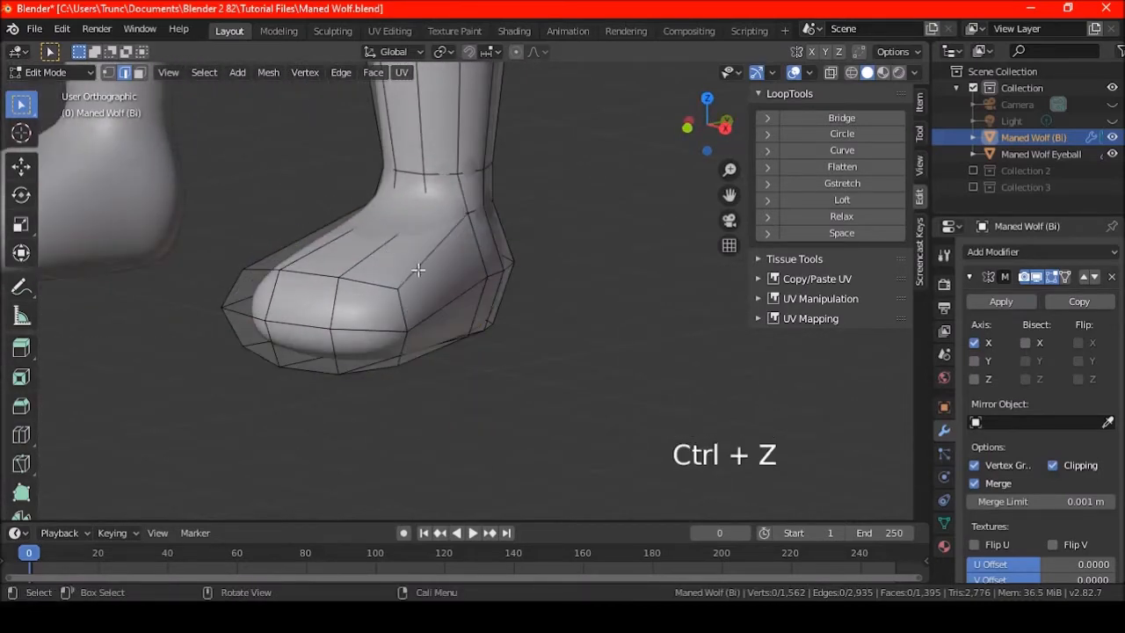
# Select the ring of lengthwise edges around the paw and subdivide it with 1 cut and a smoothness of 1.000
pyautogui.keyDown('ctrl'); pyautogui.keyDown('alt'); pyautogui.click(418, 270); pyautogui.keyUp('alt'); pyautogui.keyUp('ctrl')
pyautogui.moveTo(418, 270); pyautogui.dragTo(433, 173, button='middle')
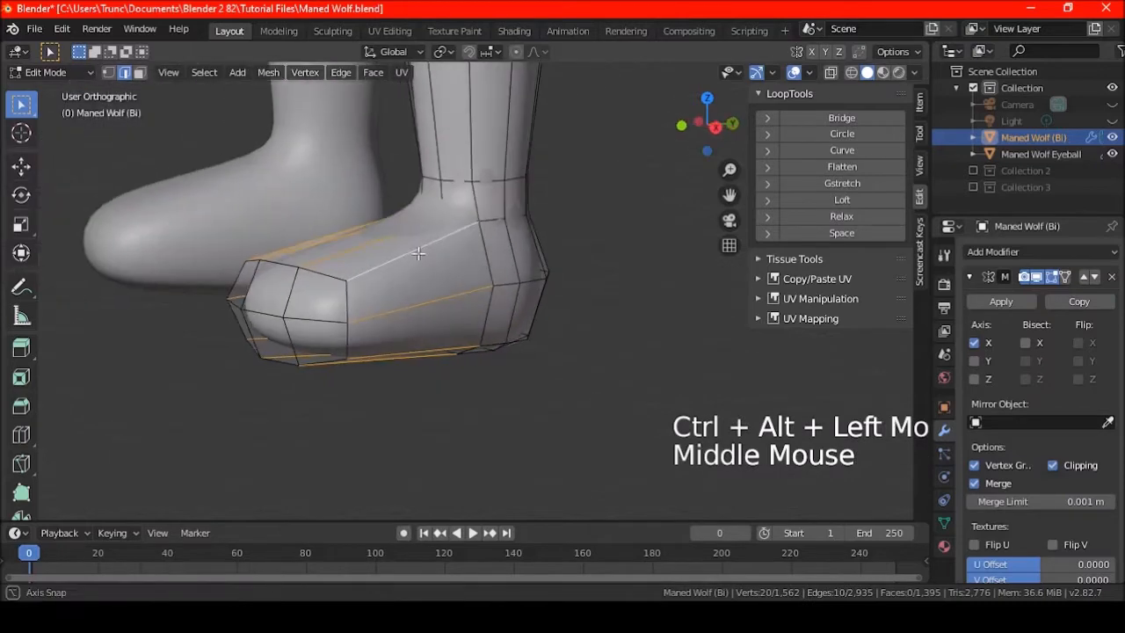
pyautogui.rightClick(434, 173)
pyautogui.click(394, 88)
pyautogui.moveTo(201, 410); pyautogui.dragTo(255, 410)
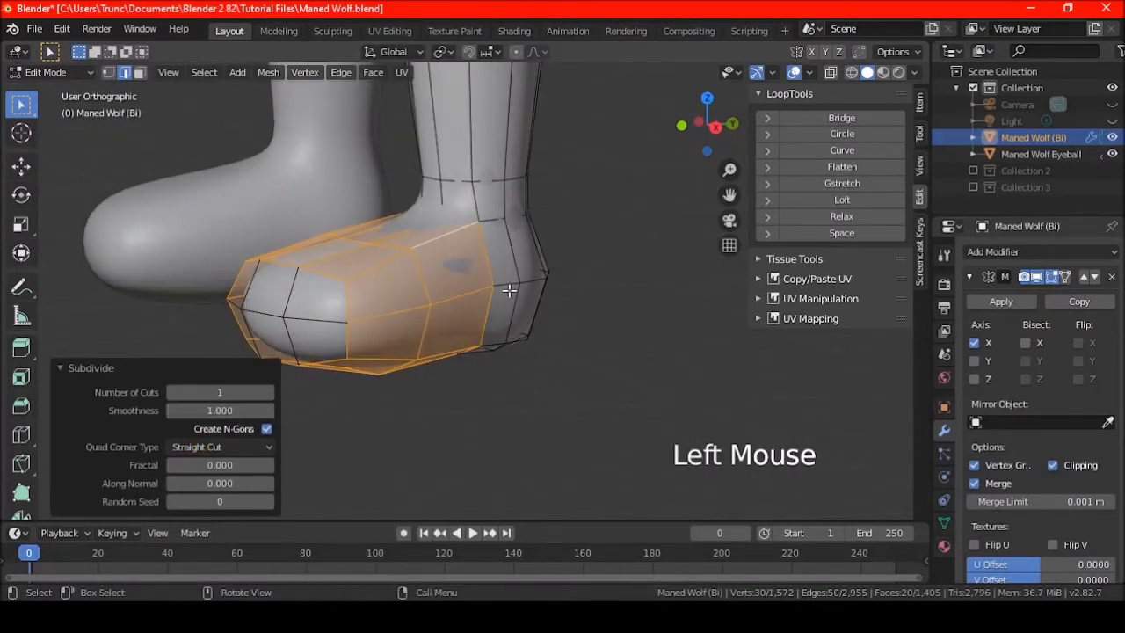
# In the right side view, select only the new edge loop around the mid-paw and raise it about 0.084 m along Z
pyautogui.moveTo(507, 292); pyautogui.dragTo(461, 268, button='middle')
pyautogui.press('KP_3')
pyautogui.scroll(1, 378, 316)
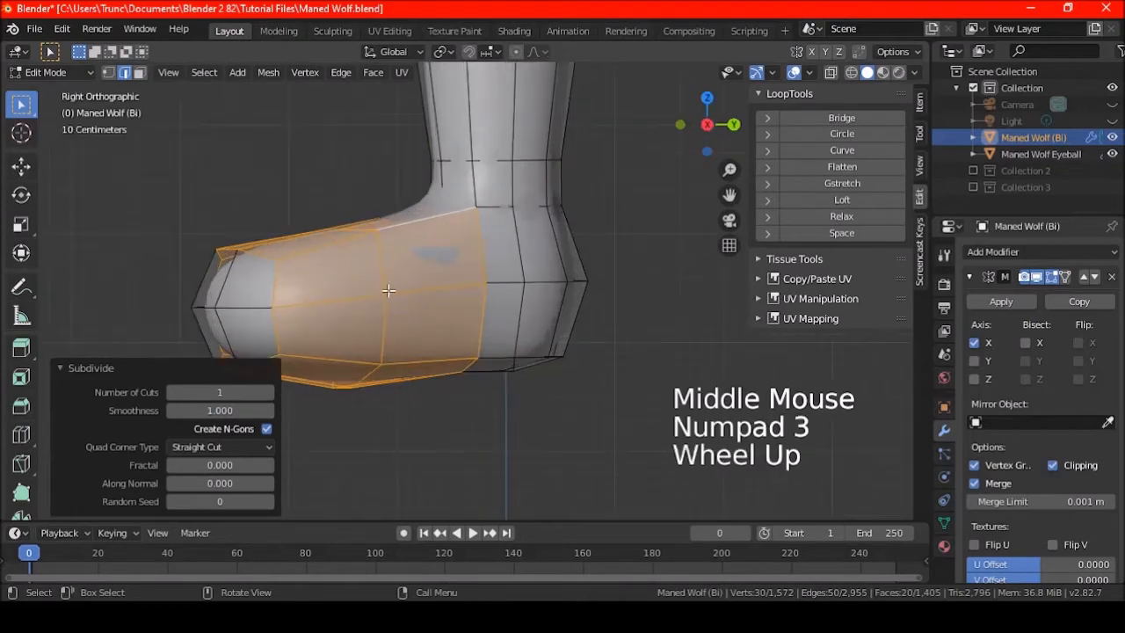
pyautogui.press('a')
pyautogui.press('a')
pyautogui.press('a')
pyautogui.press('a')
pyautogui.keyDown('alt'); pyautogui.keyDown('shift'); pyautogui.click(379, 274); pyautogui.keyUp('shift'); pyautogui.keyUp('alt')
pyautogui.press('g')
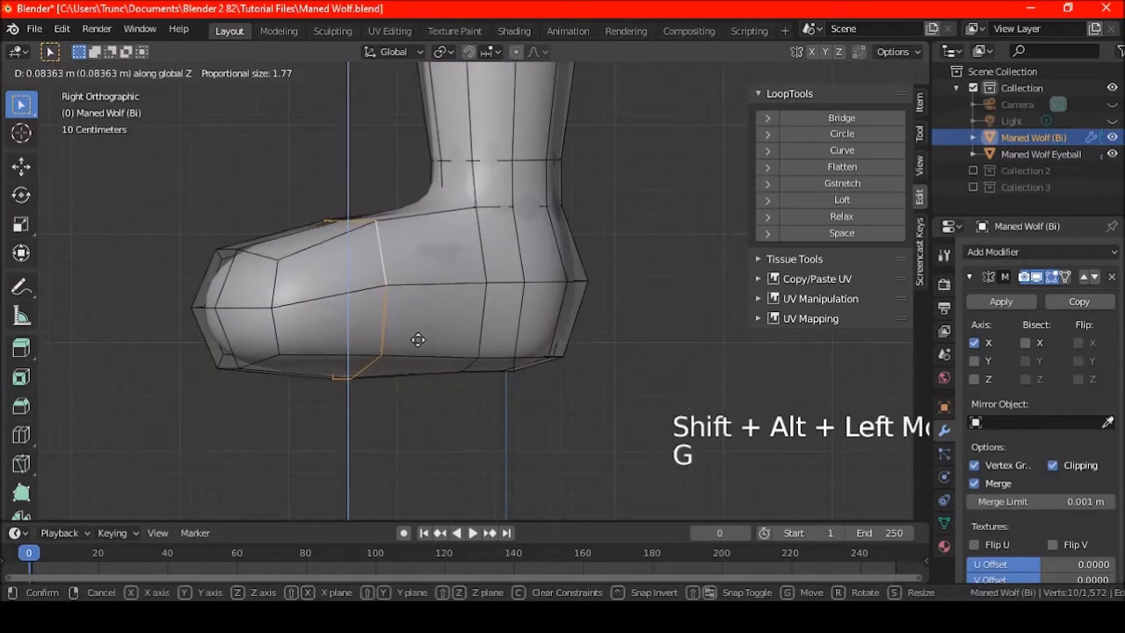
pyautogui.click(417, 339)
# Scale the mid-paw loop along Z to about 0.93, adjust its height along Z, and deselect it
pyautogui.press('s')
pyautogui.press('z')
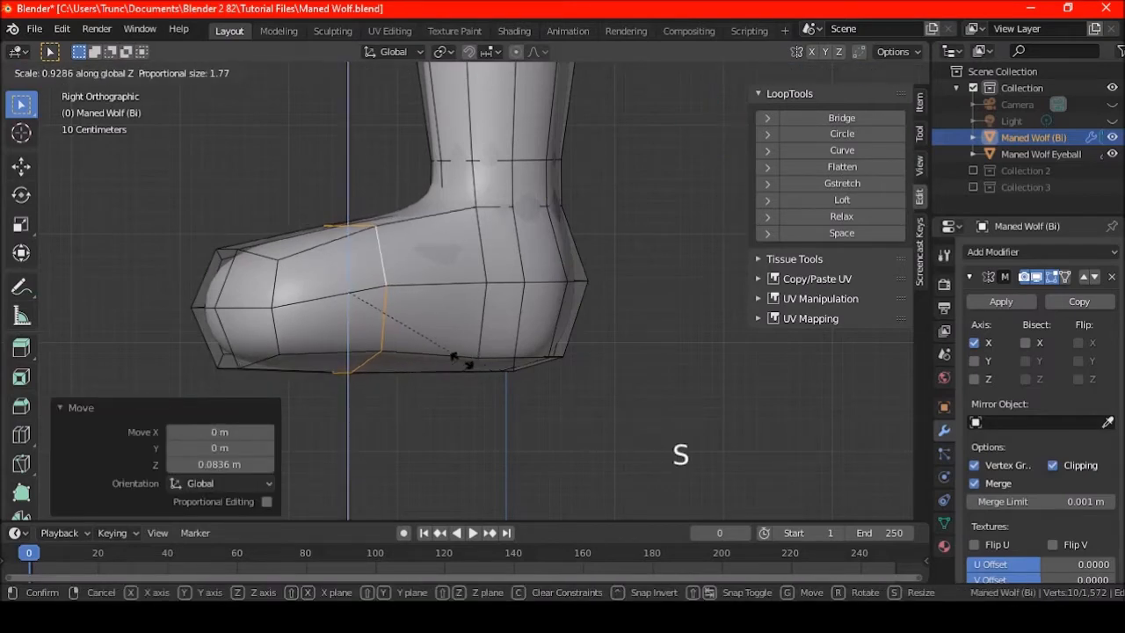
pyautogui.click(457, 359)
pyautogui.press('g')
pyautogui.press('z')
pyautogui.click(466, 364)
pyautogui.press('a')
pyautogui.press('a')
pyautogui.press('a')
# Select the loop's middle edge on top of the paw, edge-slide it by a factor of about 0.14, and deselect it
pyautogui.scroll(-1, 409, 338)
pyautogui.moveTo(347, 342); pyautogui.dragTo(427, 351, button='middle')
pyautogui.click(323, 289)
pyautogui.moveTo(323, 289); pyautogui.dragTo(259, 340, button='middle')
pyautogui.press('g')
pyautogui.press('g')
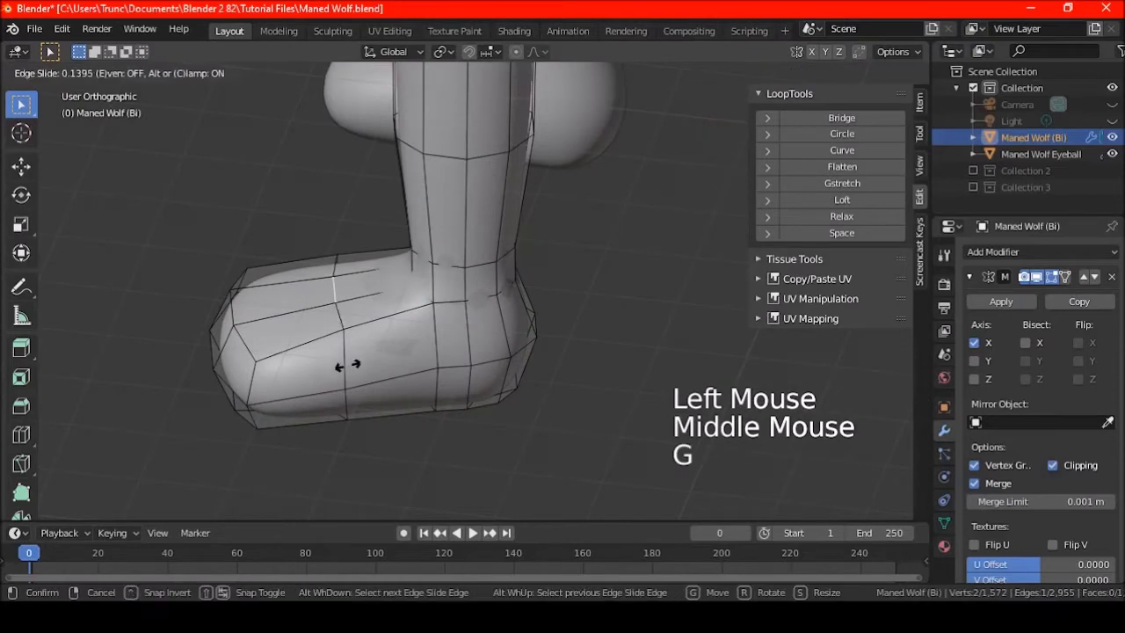
pyautogui.press('a')
pyautogui.press('a')
pyautogui.press('a')
# Switch to face selection, select the two central faces at the front of the toe end and delete them
pyautogui.moveTo(350, 365); pyautogui.dragTo(422, 335, button='middle')
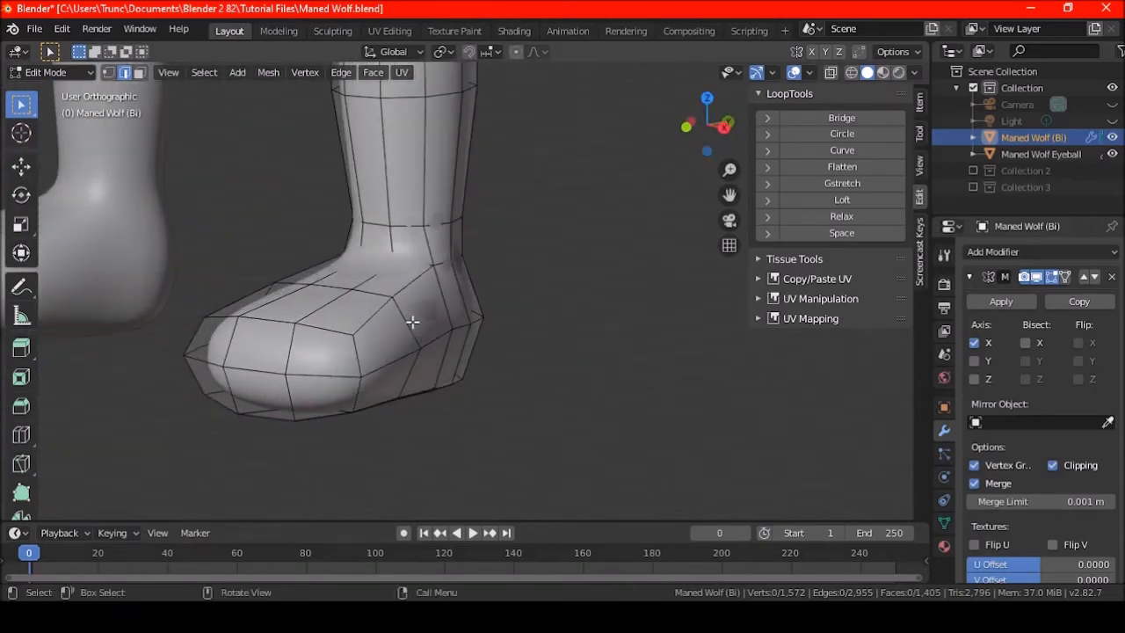
pyautogui.click(139, 73)
pyautogui.keyDown('shift'); pyautogui.moveTo(216, 168); pyautogui.dragTo(251, 172, button='middle'); pyautogui.keyUp('shift')
pyautogui.click(289, 387)
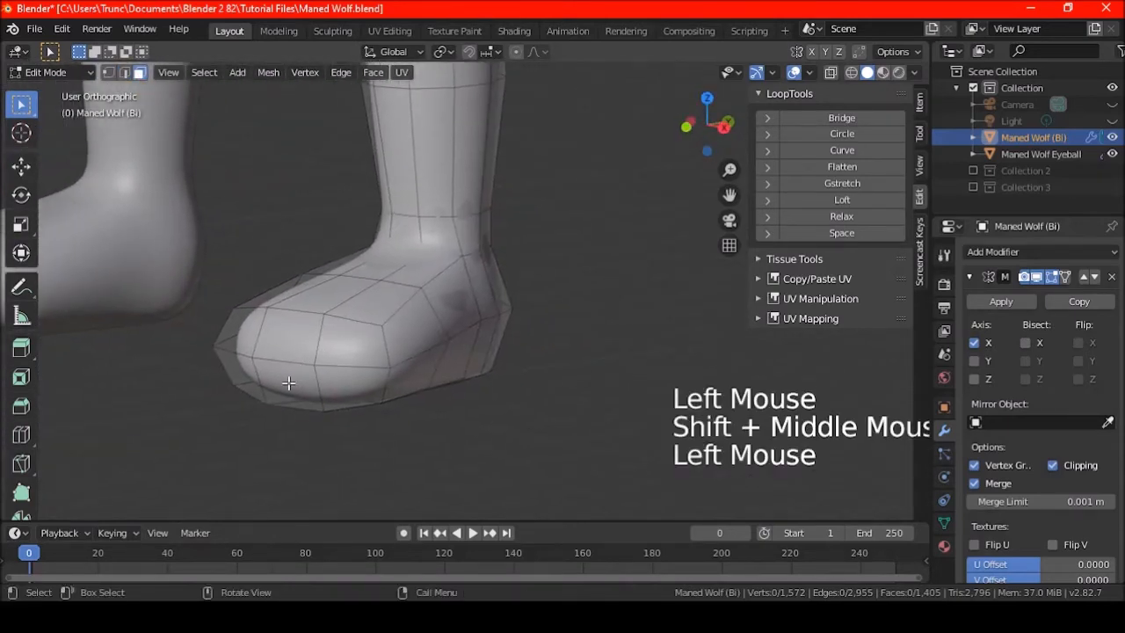
pyautogui.keyDown('shift'); pyautogui.click(287, 347); pyautogui.keyUp('shift')
pyautogui.scroll(-3, 375, 330)
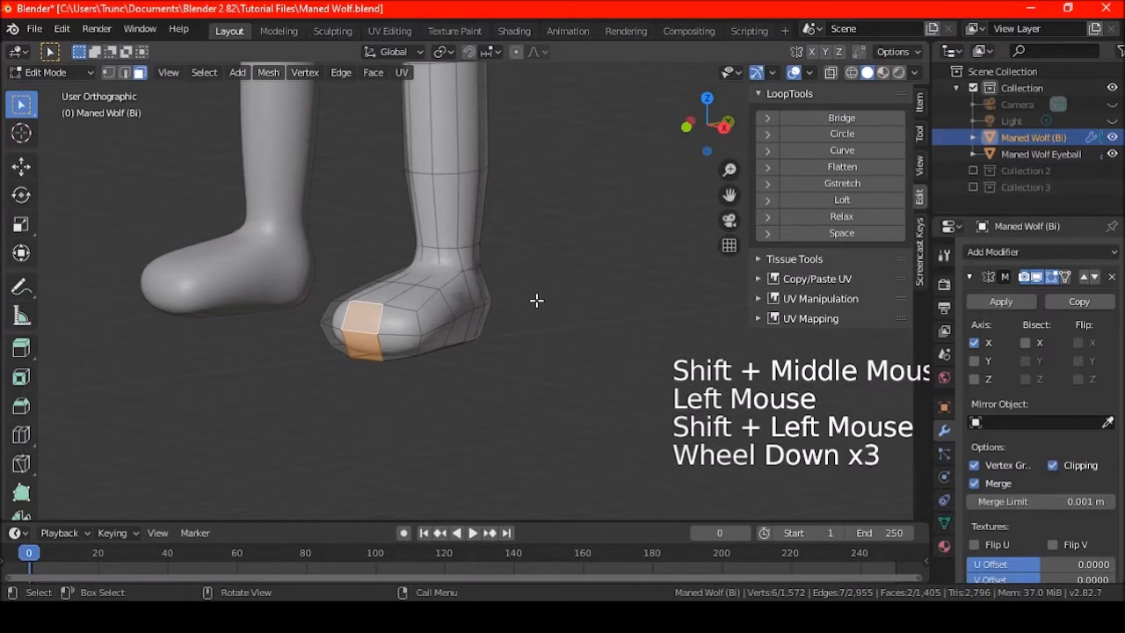
pyautogui.scroll(2, 520, 299)
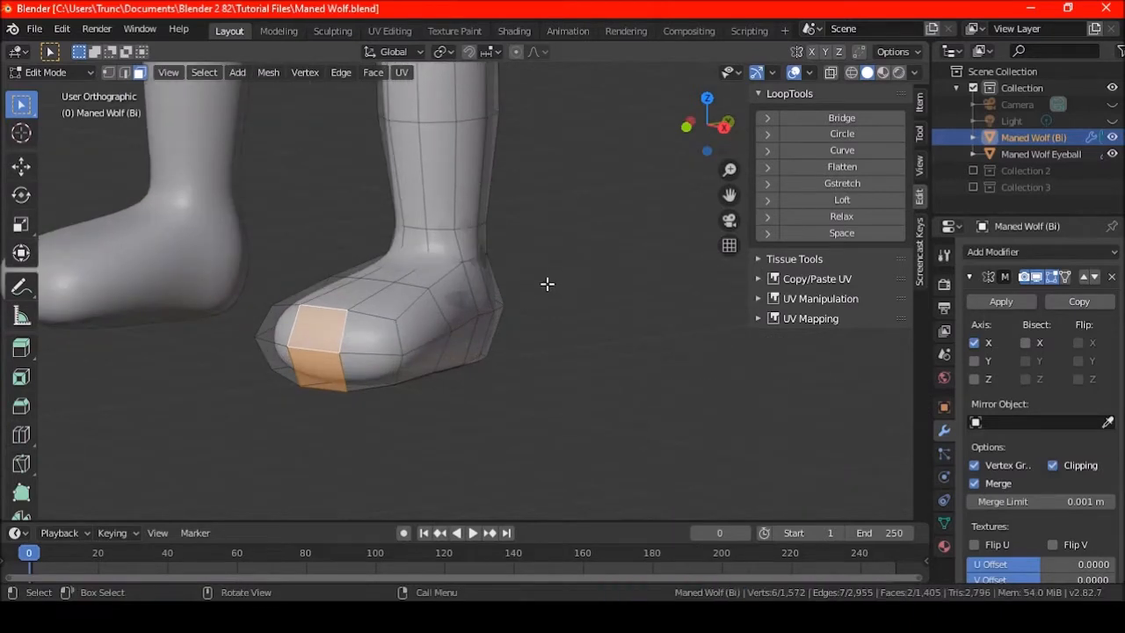
pyautogui.keyDown('shift'); pyautogui.moveTo(418, 332); pyautogui.dragTo(527, 314, button='middle'); pyautogui.keyUp('shift')
pyautogui.scroll(2, 511, 349)
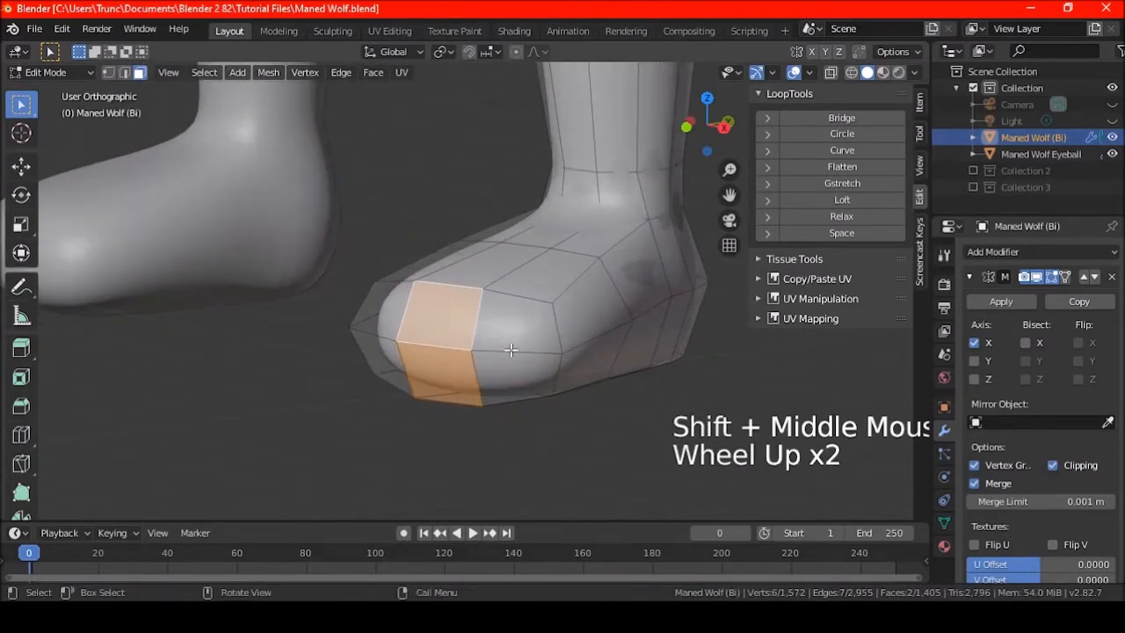
pyautogui.press('Delete')
pyautogui.click(510, 350)
# Switch to vertex selection and clear the selection on the paw
pyautogui.scroll(-7, 484, 350)
pyautogui.keyDown('shift'); pyautogui.moveTo(449, 349); pyautogui.dragTo(397, 332, button='middle'); pyautogui.keyUp('shift')
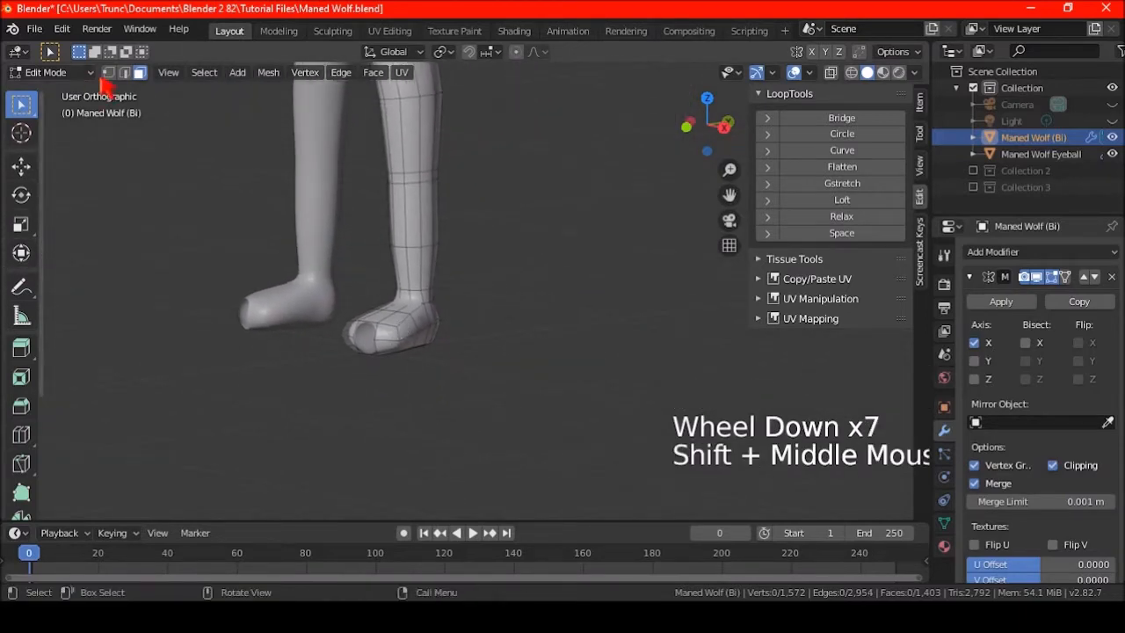
pyautogui.click(108, 73)
pyautogui.scroll(5, 413, 334)
pyautogui.click(362, 395)
pyautogui.moveTo(489, 397); pyautogui.dragTo(437, 382, button='middle')
pyautogui.press('a')
pyautogui.press('a')
pyautogui.press('a')
pyautogui.keyDown('alt'); pyautogui.keyDown('shift'); pyautogui.click(370, 368); pyautogui.keyUp('shift'); pyautogui.keyUp('alt')
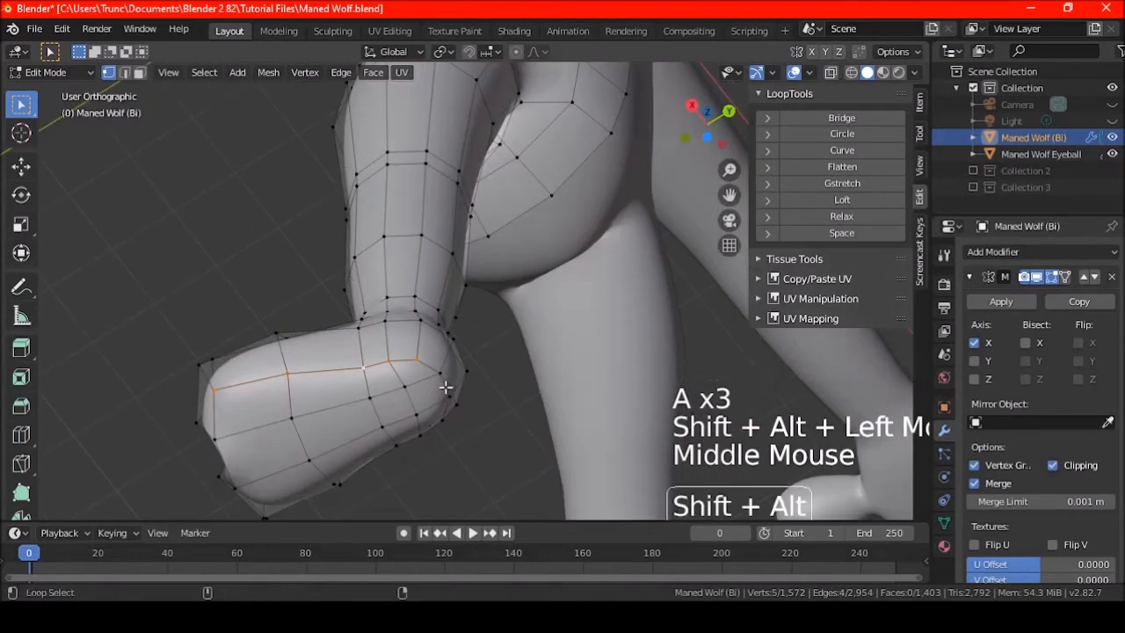
pyautogui.press('a')
pyautogui.press('a')
pyautogui.press('a')
# Select the eight vertices around the heel's lower rim, raise them about 0.068 m along Z in the right side view, and deselect them
pyautogui.keyDown('alt'); pyautogui.keyDown('shift'); pyautogui.click(430, 369); pyautogui.keyUp('shift'); pyautogui.keyUp('alt')
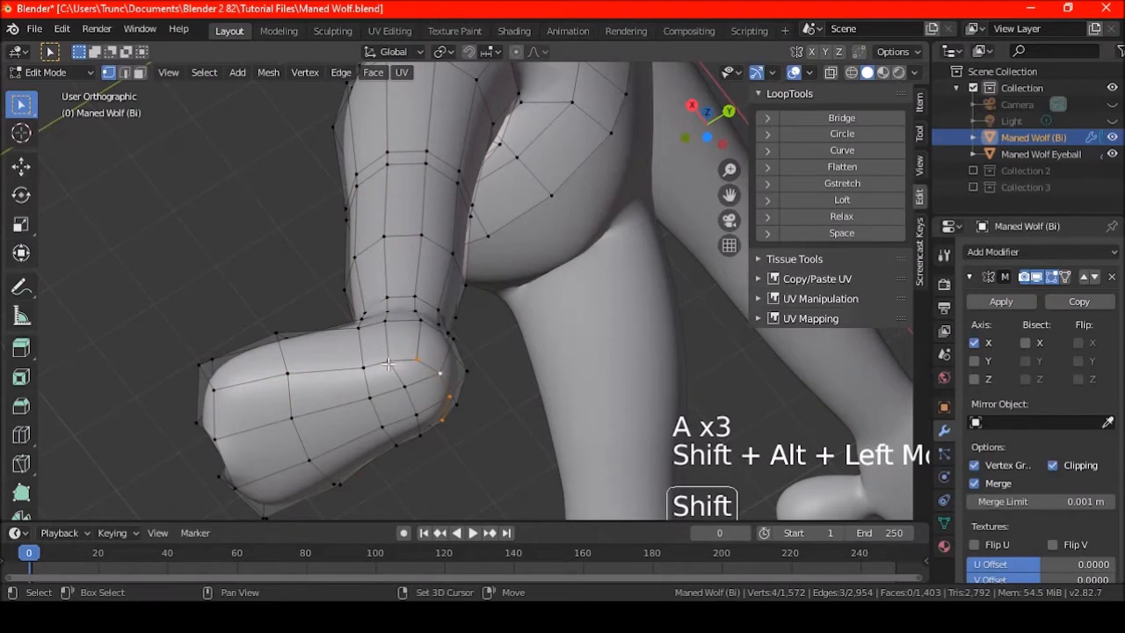
pyautogui.keyDown('shift'); pyautogui.click(388, 364); pyautogui.keyUp('shift')
pyautogui.moveTo(388, 364); pyautogui.dragTo(379, 404, button='middle')
pyautogui.keyDown('shift'); pyautogui.click(372, 375); pyautogui.keyUp('shift')
pyautogui.moveTo(475, 389)
pyautogui.mouseDown(button='middle')
pyautogui.moveTo(334, 344)
pyautogui.moveTo(414, 324)
pyautogui.moveTo(464, 370)
pyautogui.mouseUp(button='middle')
pyautogui.keyDown('shift'); pyautogui.click(419, 354); pyautogui.keyUp('shift')
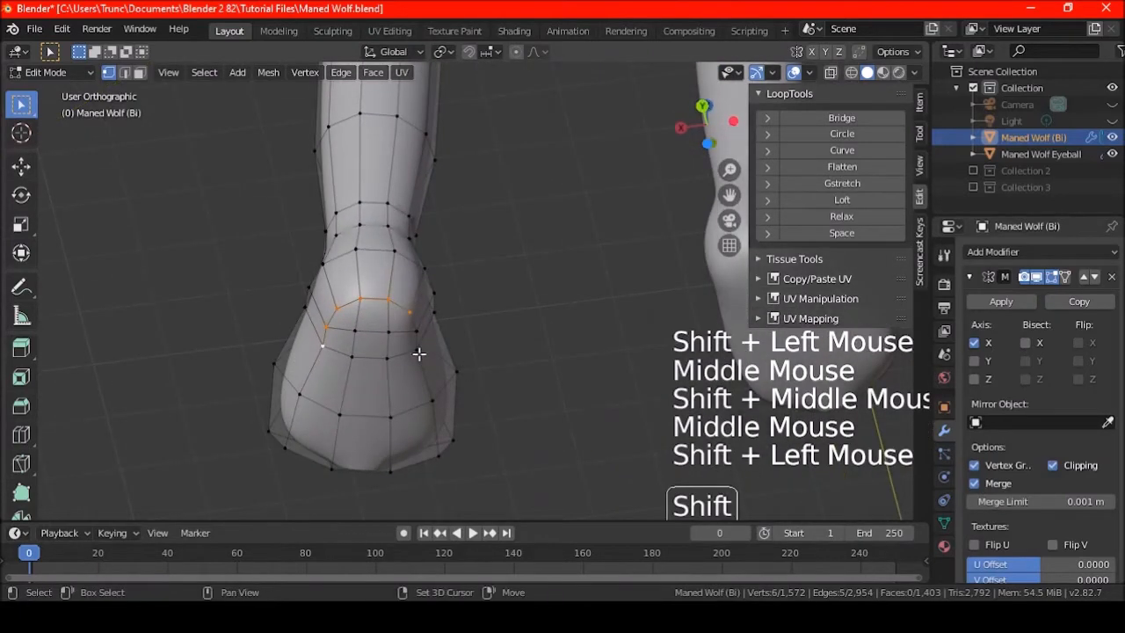
pyautogui.press('KP_3')
pyautogui.scroll(2, 460, 407)
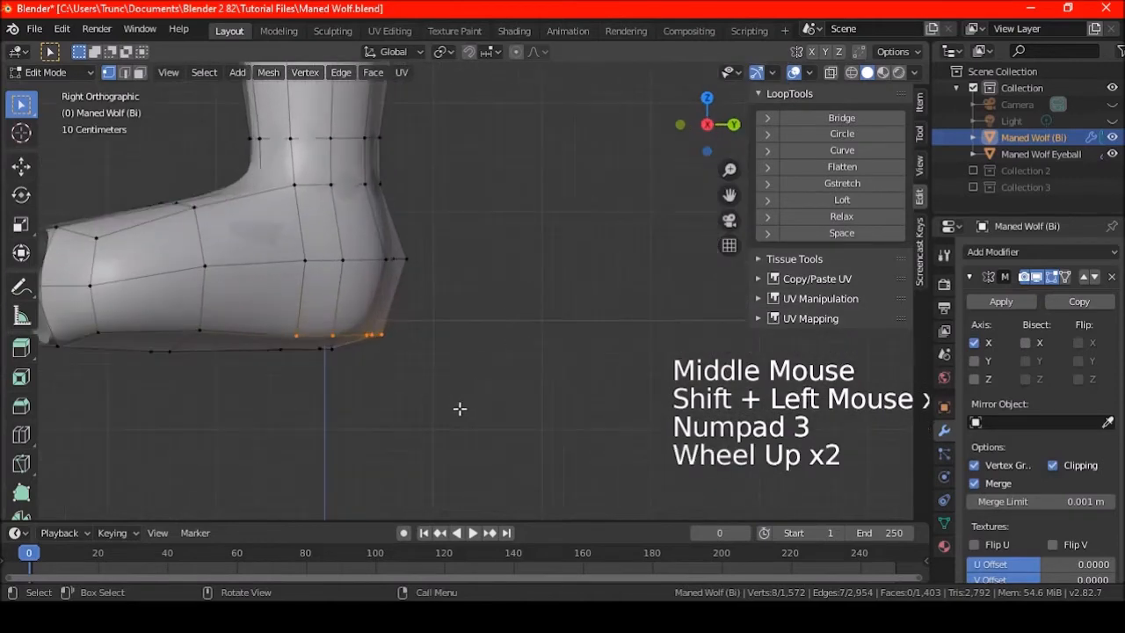
pyautogui.press('g')
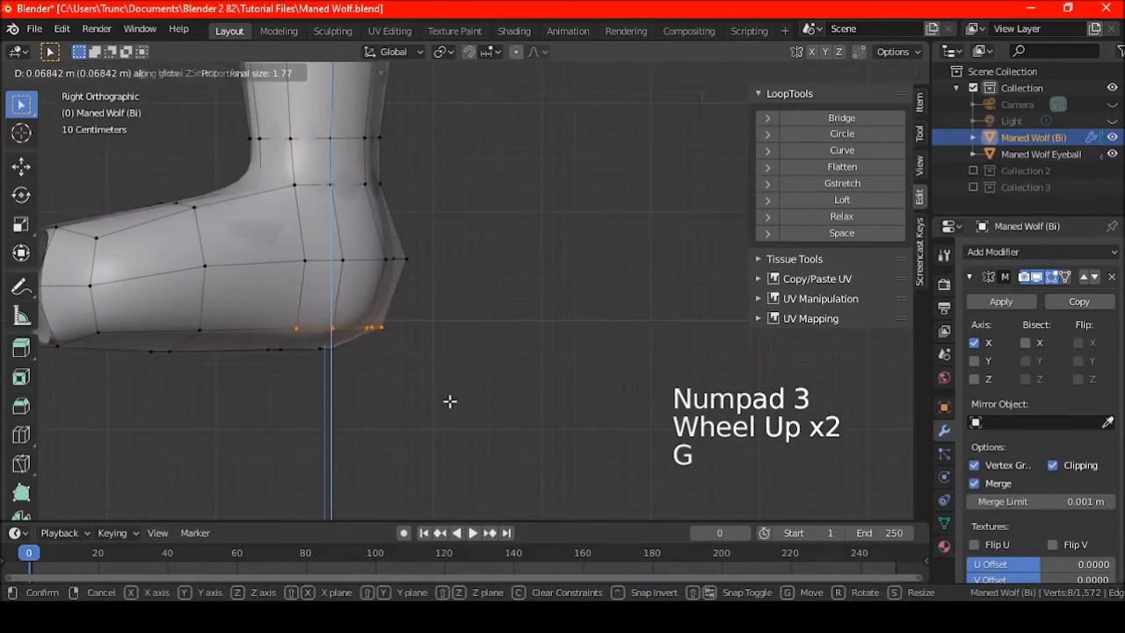
pyautogui.press('a')
pyautogui.press('a')
pyautogui.press('a')
# Select the two neighbouring vertices on the lower rim at the back of the heel
pyautogui.moveTo(457, 407); pyautogui.dragTo(349, 340, button='middle')
pyautogui.click(341, 313)
pyautogui.keyDown('shift'); pyautogui.click(377, 316); pyautogui.keyUp('shift')
pyautogui.hotkey('ctrl', 'z')
pyautogui.keyDown('shift'); pyautogui.click(373, 318); pyautogui.keyUp('shift')
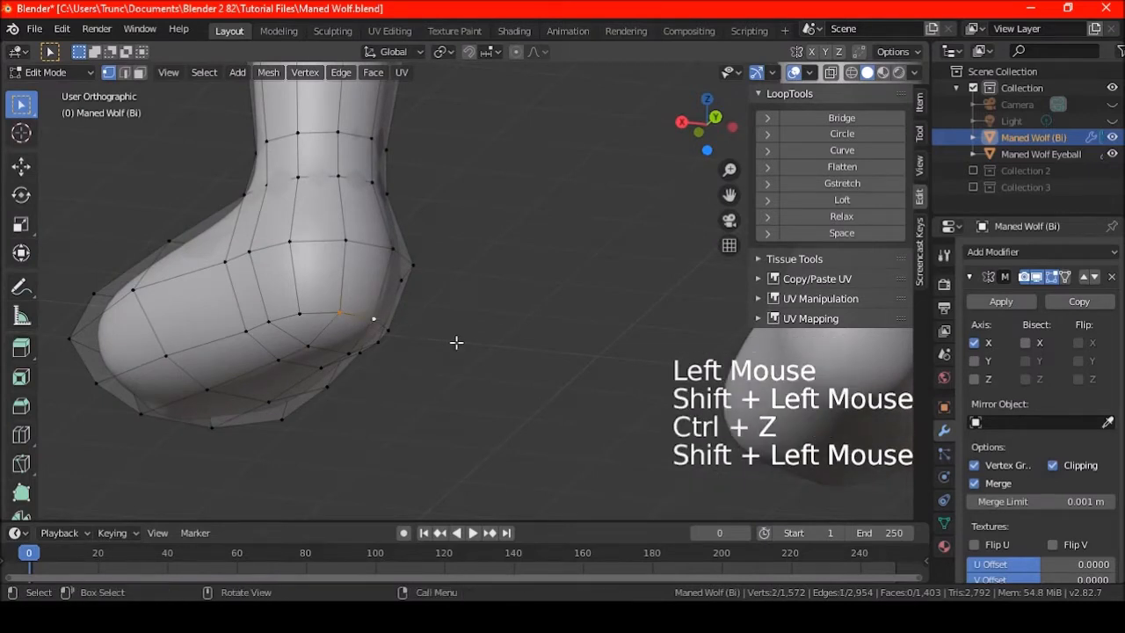
# Try to raise the two rear heel vertices by about 0.04 m along Z in the right side view, and undo it
pyautogui.press('KP_3')
pyautogui.press('g')
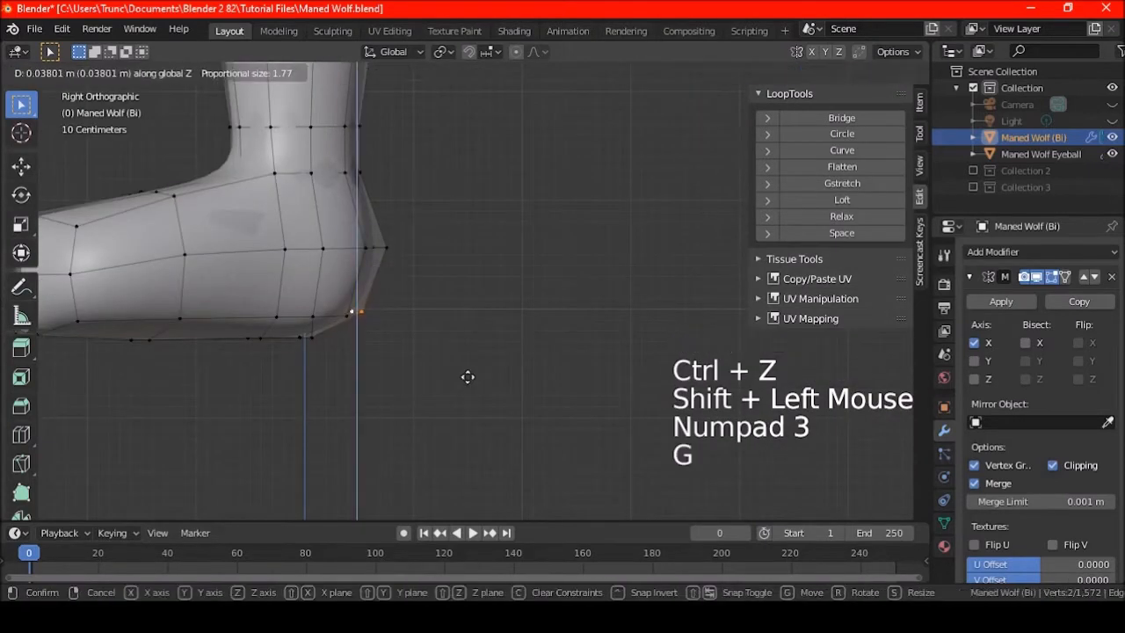
pyautogui.click(465, 374)
pyautogui.hotkey('ctrl', 'z')
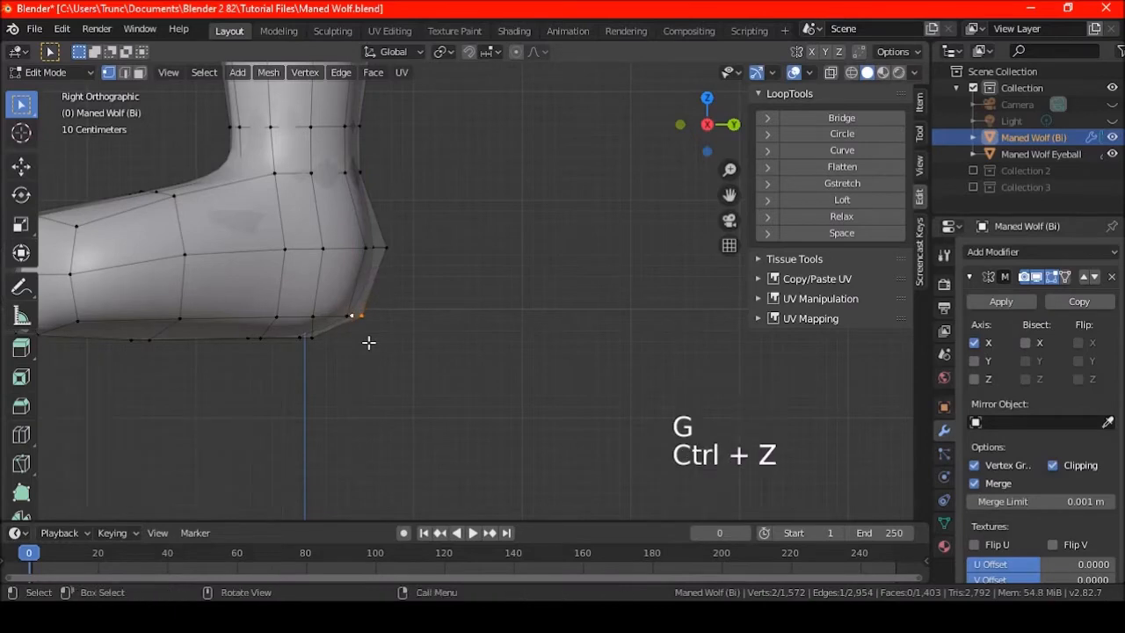
# Extend the selection to the four rear vertices of the heel's lower rim and rotate them about -14.2° in the right side view
pyautogui.scroll(3, 325, 328)
pyautogui.moveTo(359, 354); pyautogui.dragTo(284, 263, button='middle')
pyautogui.keyDown('shift'); pyautogui.click(257, 265); pyautogui.keyUp('shift')
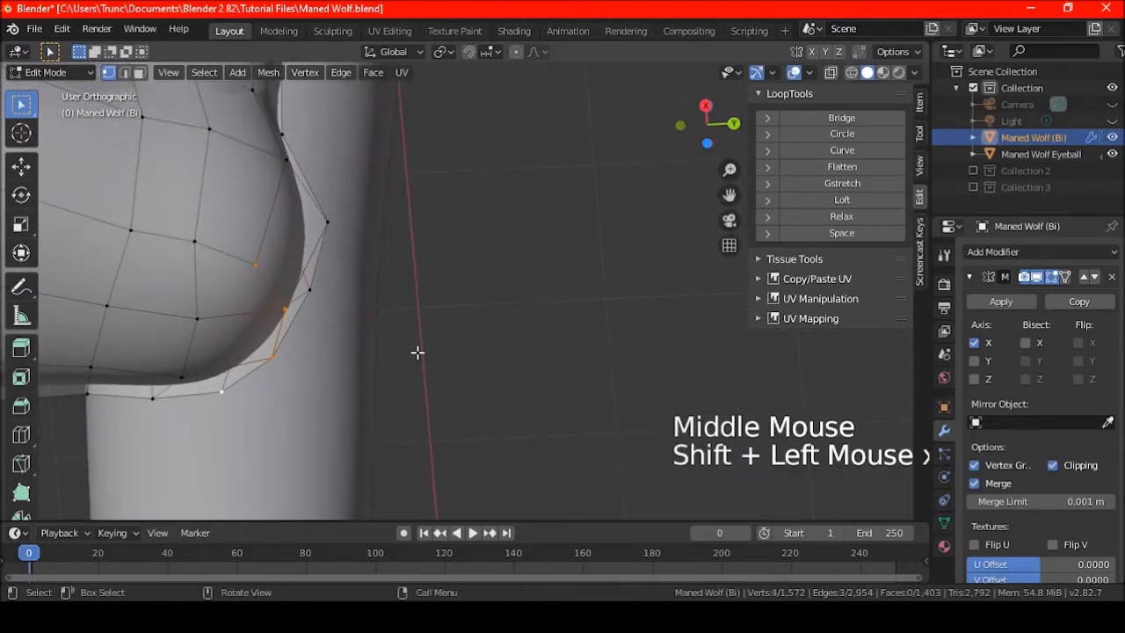
pyautogui.press('KP_3')
pyautogui.press('r')
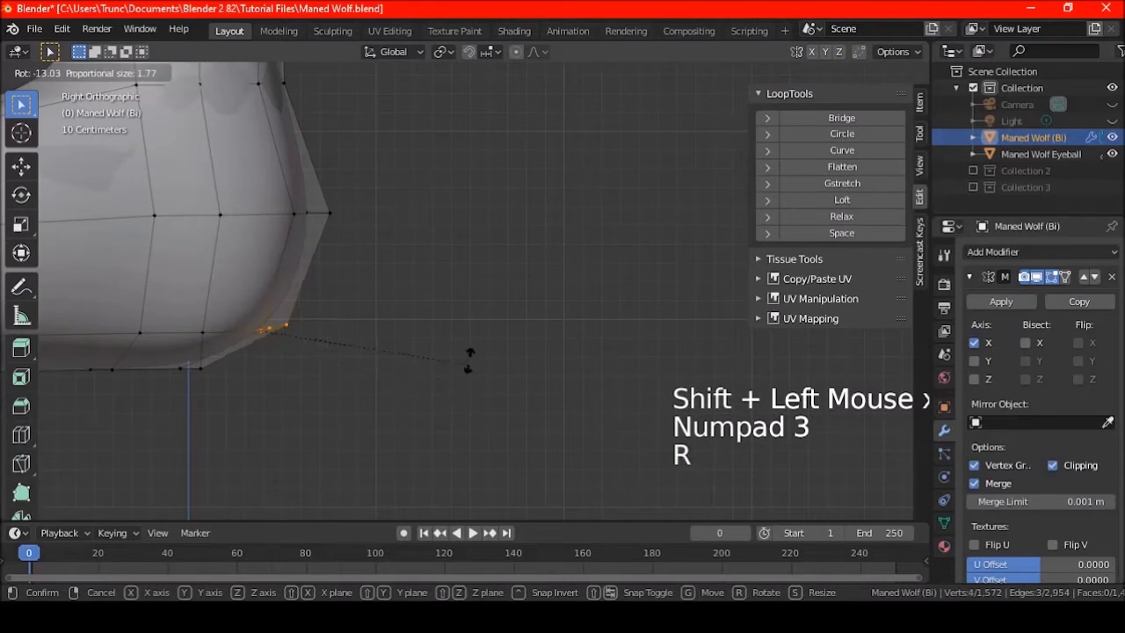
pyautogui.click(468, 361)
# Move the four rear heel vertices about 0.018 m in Y and 0.053 m in Z, nudge them again, and deselect them
pyautogui.press('g')
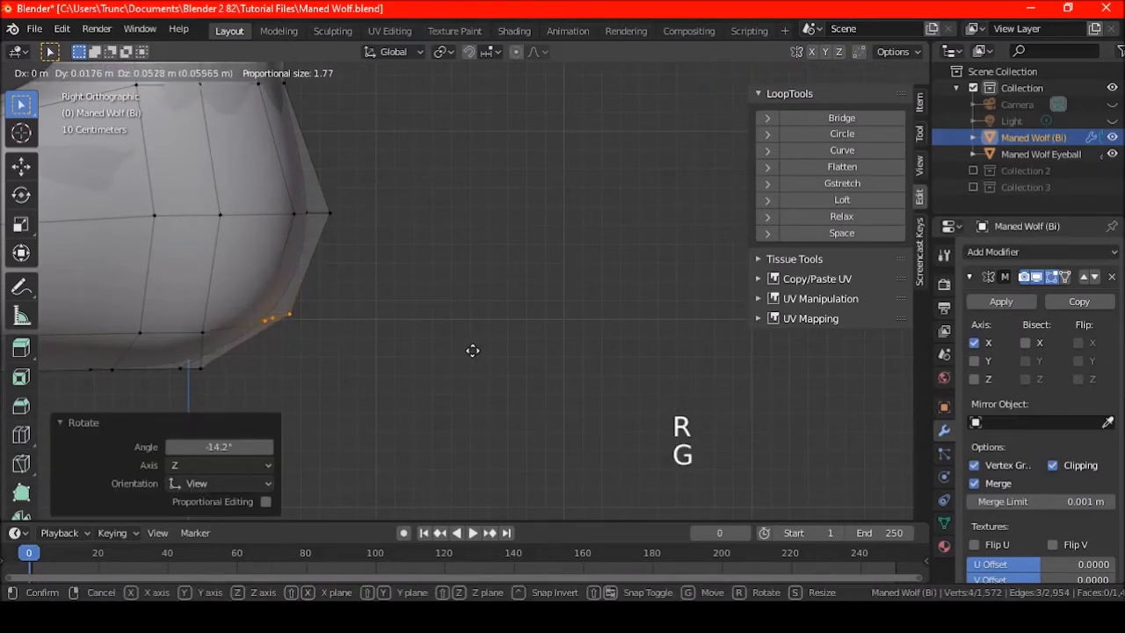
pyautogui.click(473, 351)
pyautogui.press('g')
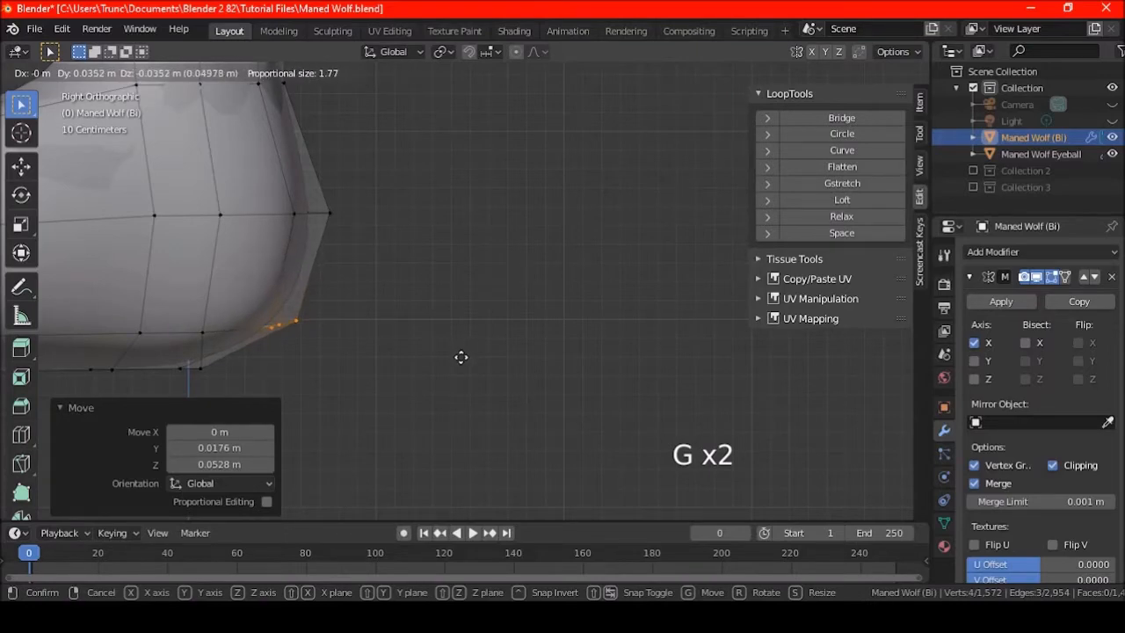
pyautogui.click(452, 342)
pyautogui.press('a')
pyautogui.press('a')
pyautogui.press('a')
# Examine the reshaped paw and leg from several angles, both inside and outside Edit Mode
pyautogui.scroll(-6, 445, 334)
pyautogui.keyDown('shift'); pyautogui.moveTo(445, 333); pyautogui.dragTo(334, 377, button='middle'); pyautogui.keyUp('shift')
pyautogui.press('Tab')
pyautogui.press('Tab')
pyautogui.scroll(4, 399, 369)
pyautogui.click(319, 330)
pyautogui.moveTo(319, 330); pyautogui.dragTo(471, 353, button='middle')
pyautogui.press('a')
pyautogui.press('a')
pyautogui.press('a')
pyautogui.scroll(-3, 431, 335)
pyautogui.scroll(-3, 461, 349)
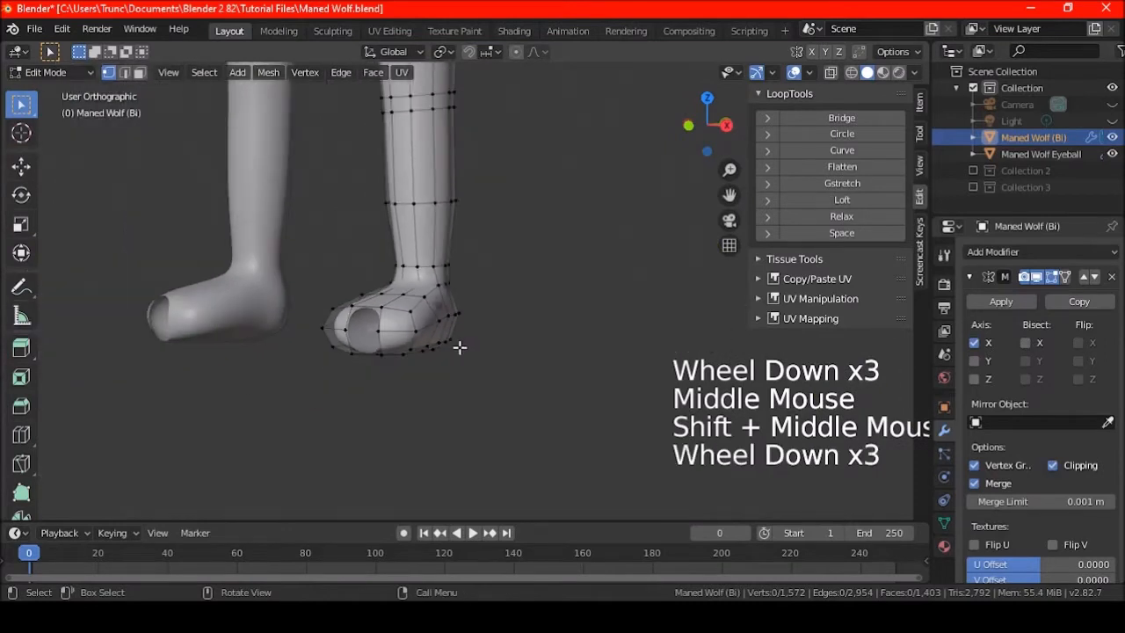
pyautogui.keyDown('shift'); pyautogui.moveTo(510, 289); pyautogui.dragTo(441, 349, button='middle'); pyautogui.keyUp('shift')
pyautogui.scroll(-7, 417, 381)
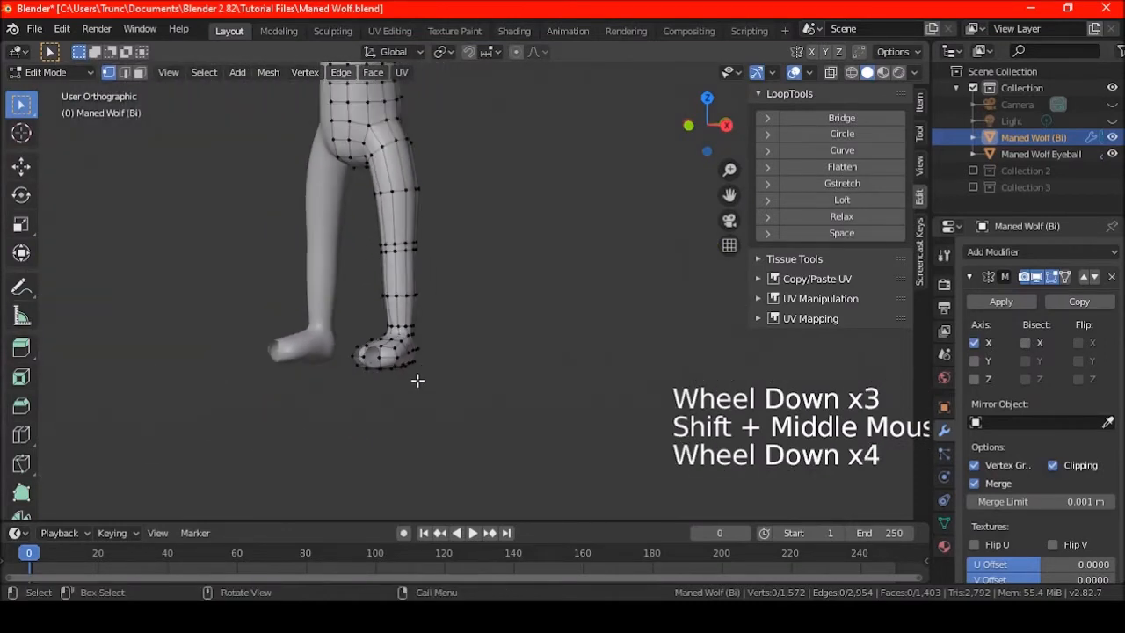
pyautogui.moveTo(501, 204); pyautogui.dragTo(498, 234, button='middle')
pyautogui.scroll(6, 472, 319)
pyautogui.keyDown('shift'); pyautogui.moveTo(450, 356); pyautogui.dragTo(500, 349, button='middle'); pyautogui.keyUp('shift')
# Reveal the hidden toe geometry and move it about -5.03 m in X and -11.6 m in Z to the paw in the front view
pyautogui.hotkey('alt', 'h')
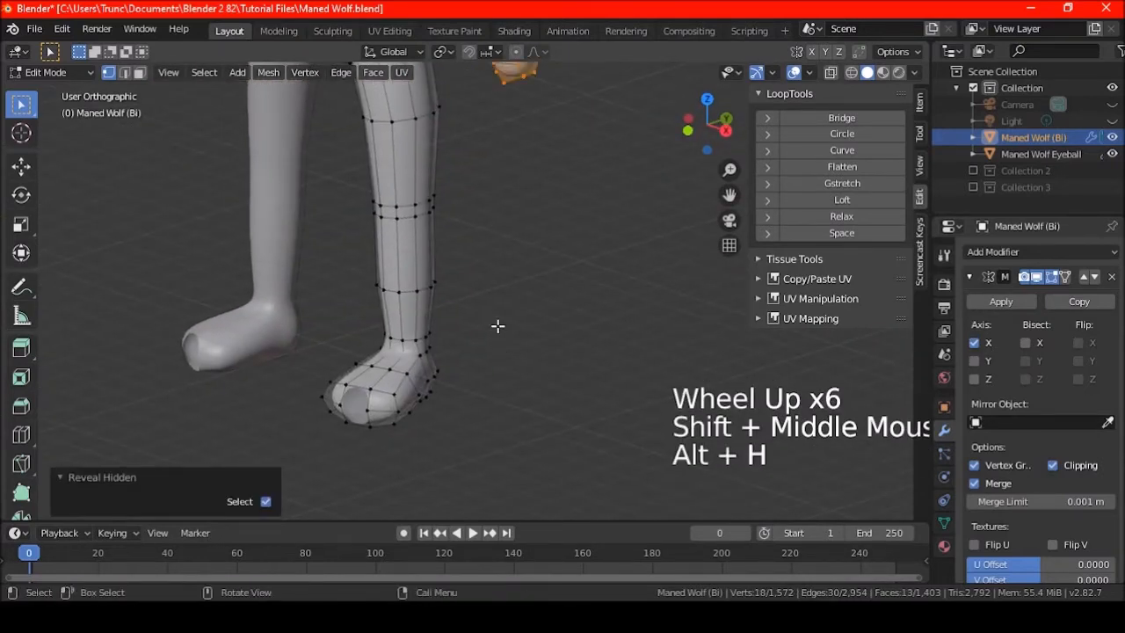
pyautogui.scroll(-2, 501, 347)
pyautogui.press('KP_1')
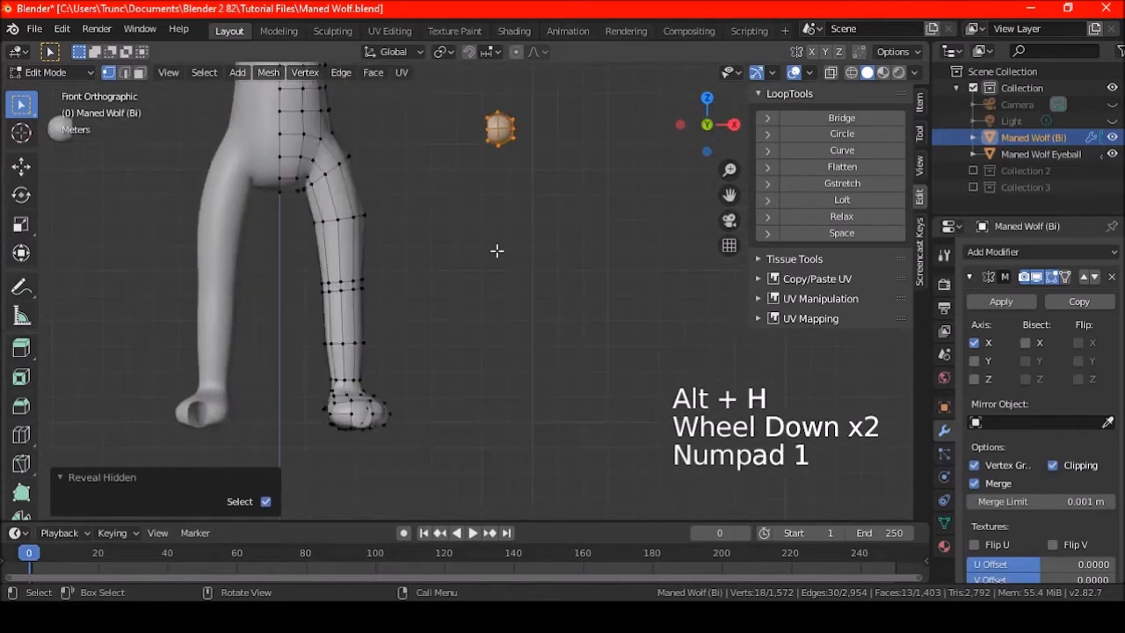
pyautogui.press('g')
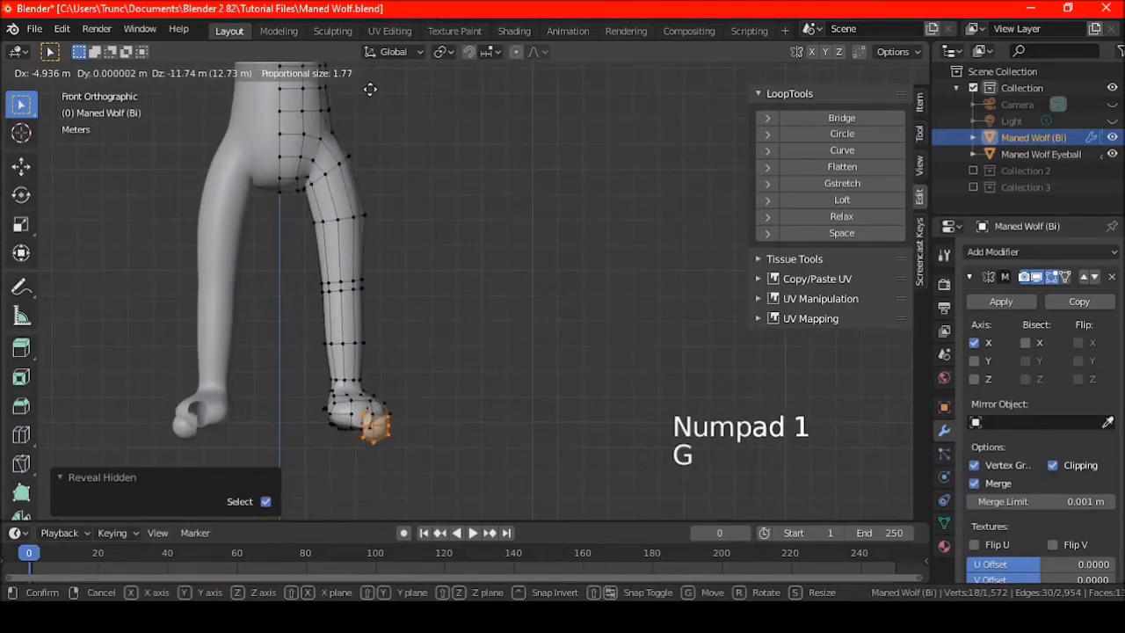
pyautogui.click(369, 88)
# In the top view, move the toe about -1.54 m in Y to clear the paw's front and rotate it about 81.6°
pyautogui.press('KP_7')
pyautogui.keyDown('shift'); pyautogui.moveTo(518, 339); pyautogui.dragTo(476, 331, button='middle'); pyautogui.keyUp('shift')
pyautogui.scroll(4, 513, 245)
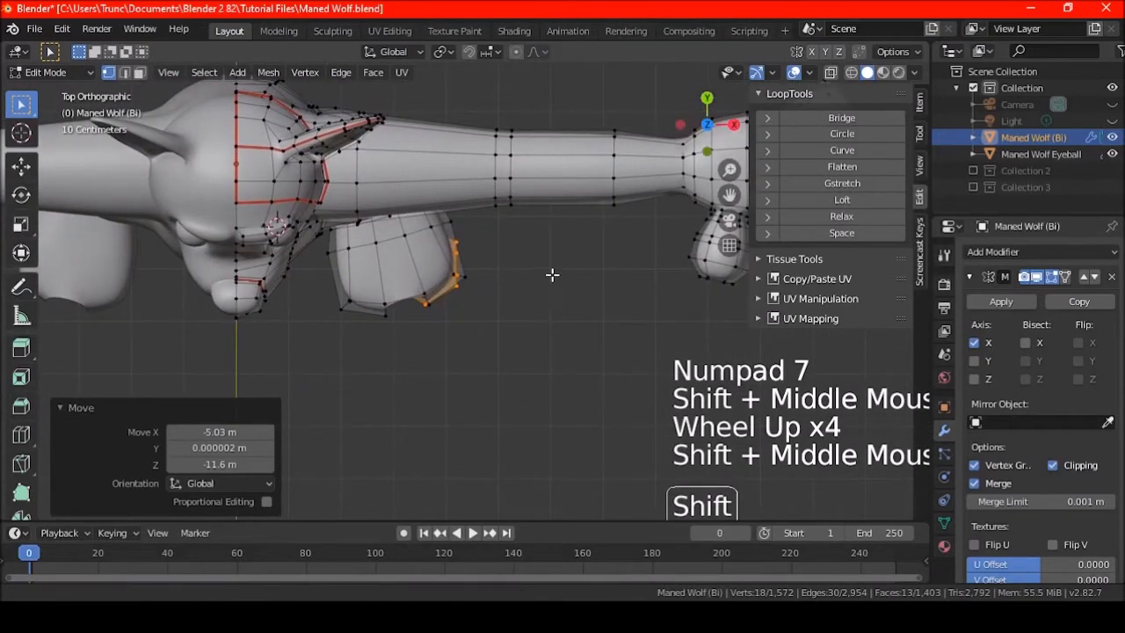
pyautogui.keyDown('shift'); pyautogui.moveTo(552, 275); pyautogui.dragTo(422, 293, button='middle'); pyautogui.keyUp('shift')
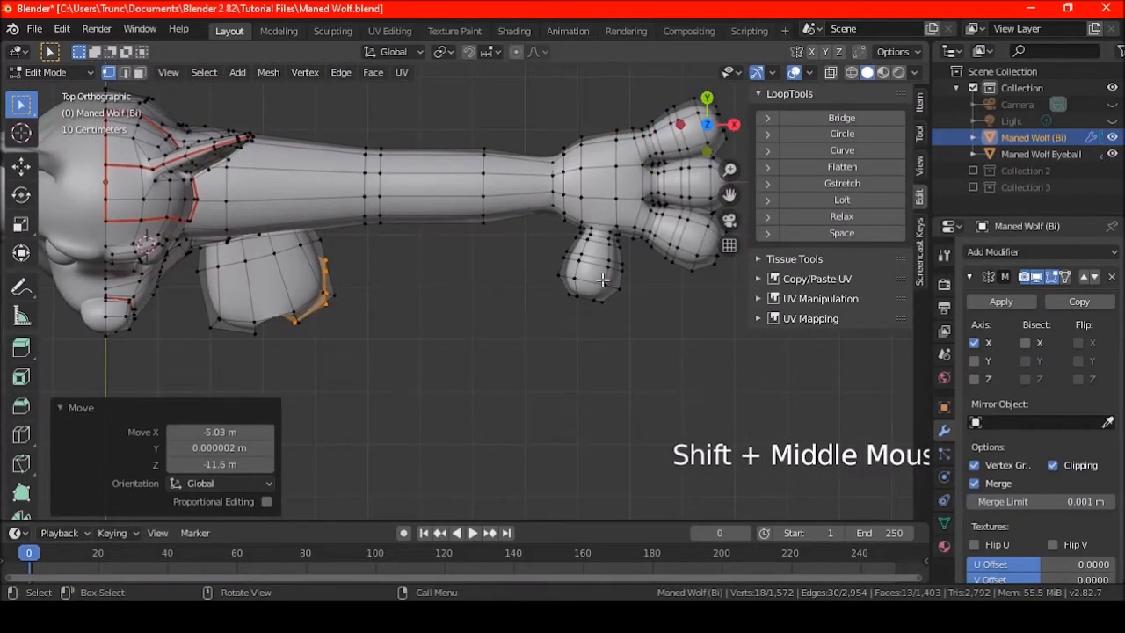
pyautogui.keyDown('shift'); pyautogui.moveTo(621, 220); pyautogui.dragTo(508, 264, button='middle'); pyautogui.keyUp('shift')
pyautogui.scroll(2, 475, 334)
pyautogui.press('g')
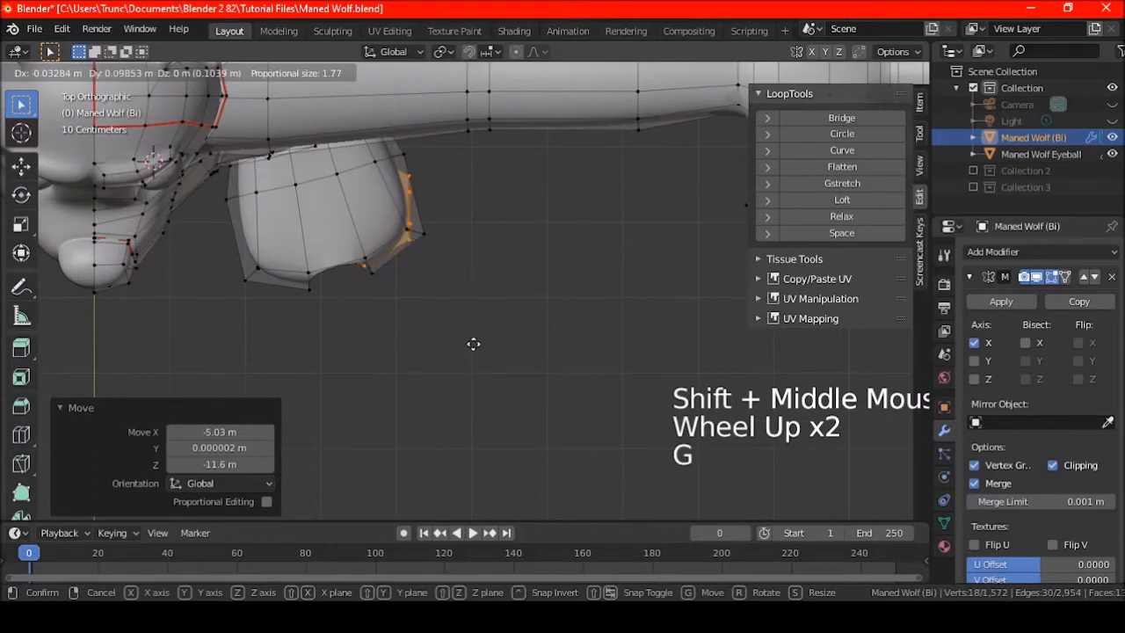
pyautogui.click(471, 428)
pyautogui.press('r')
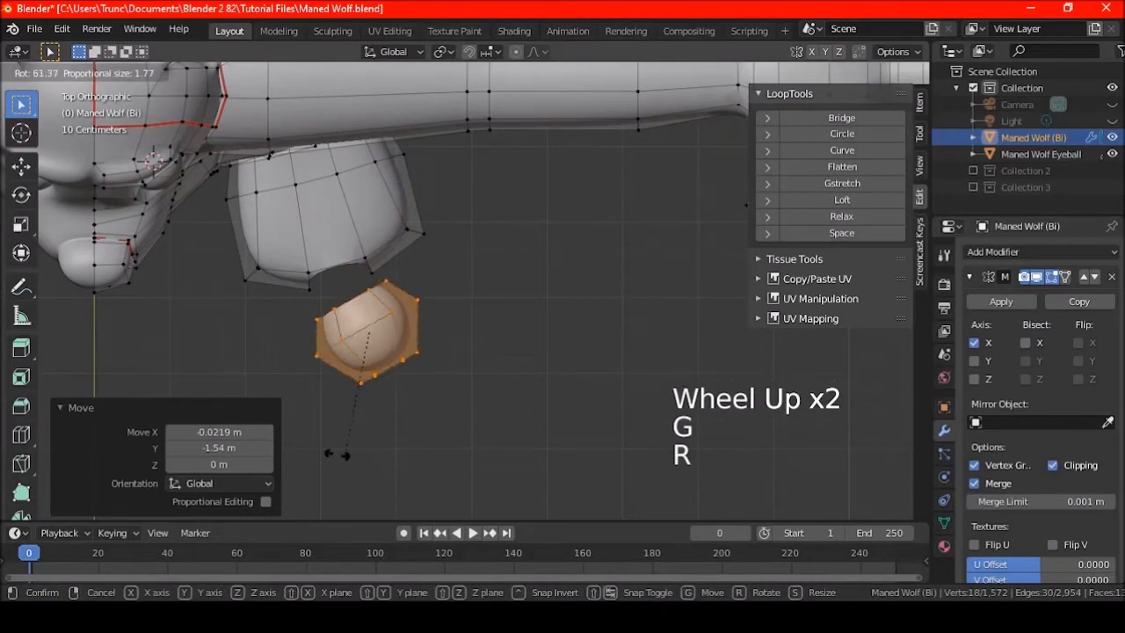
pyautogui.click(303, 440)
# In the right side view, raise the toe about 0.291 m in Z and shift it about 0.038 m in Y to align with the paw's opening
pyautogui.moveTo(309, 440); pyautogui.dragTo(364, 254, button='middle')
pyautogui.press('KP_3')
pyautogui.scroll(3, 411, 370)
pyautogui.press('g')
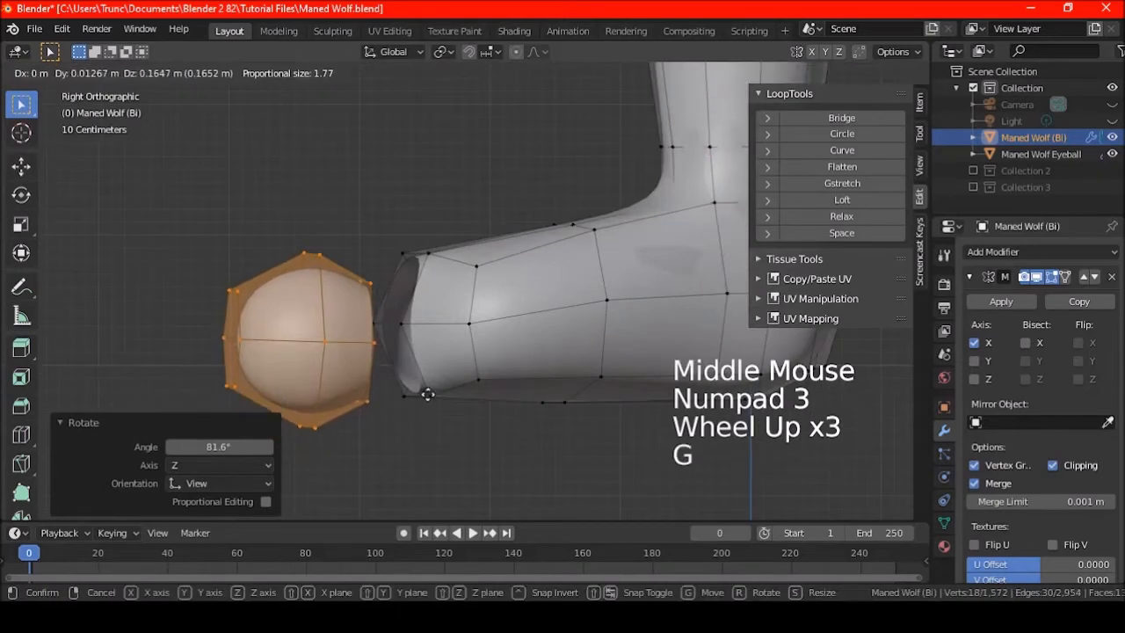
pyautogui.click(427, 387)
pyautogui.moveTo(426, 386); pyautogui.dragTo(518, 426, button='middle')
# In the top view, rotate the toe to face the paw's opening and move it about -0.222 m in X and 0.12 m in Y
pyautogui.press('KP_7')
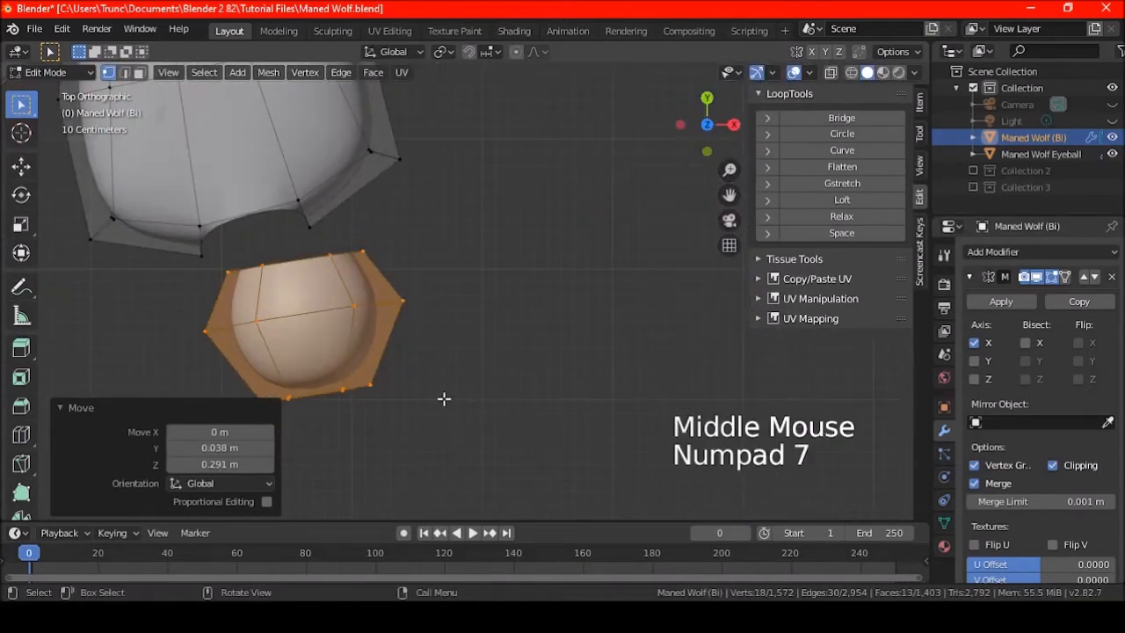
pyautogui.keyDown('shift'); pyautogui.moveTo(444, 396); pyautogui.dragTo(545, 402, button='middle'); pyautogui.keyUp('shift')
pyautogui.press('r')
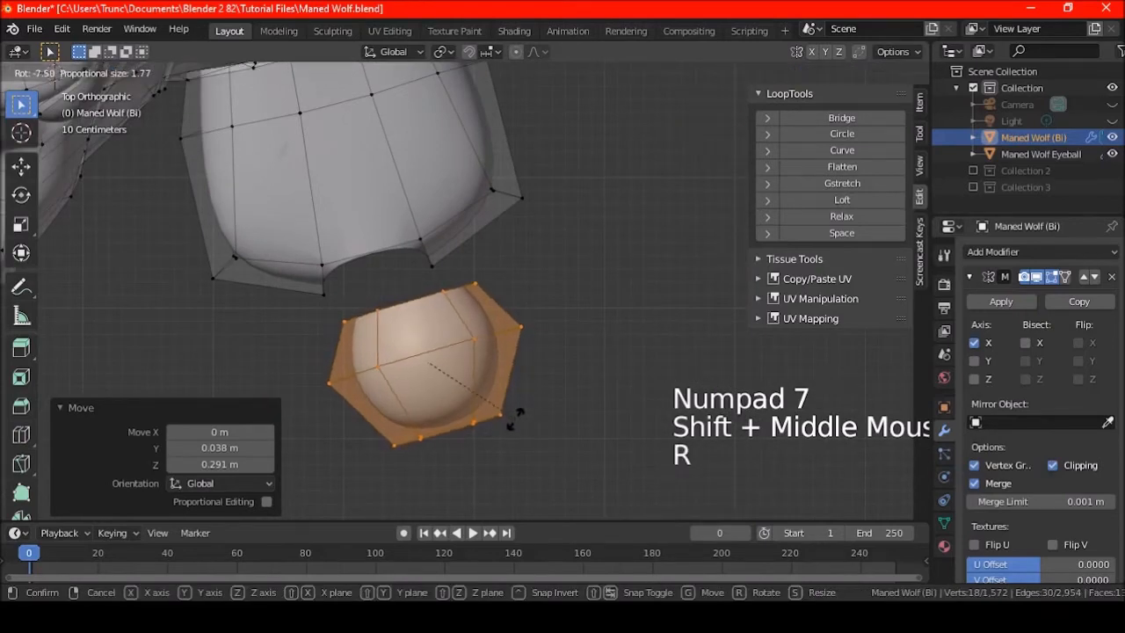
pyautogui.click(513, 421)
pyautogui.press('g')
pyautogui.click(506, 426)
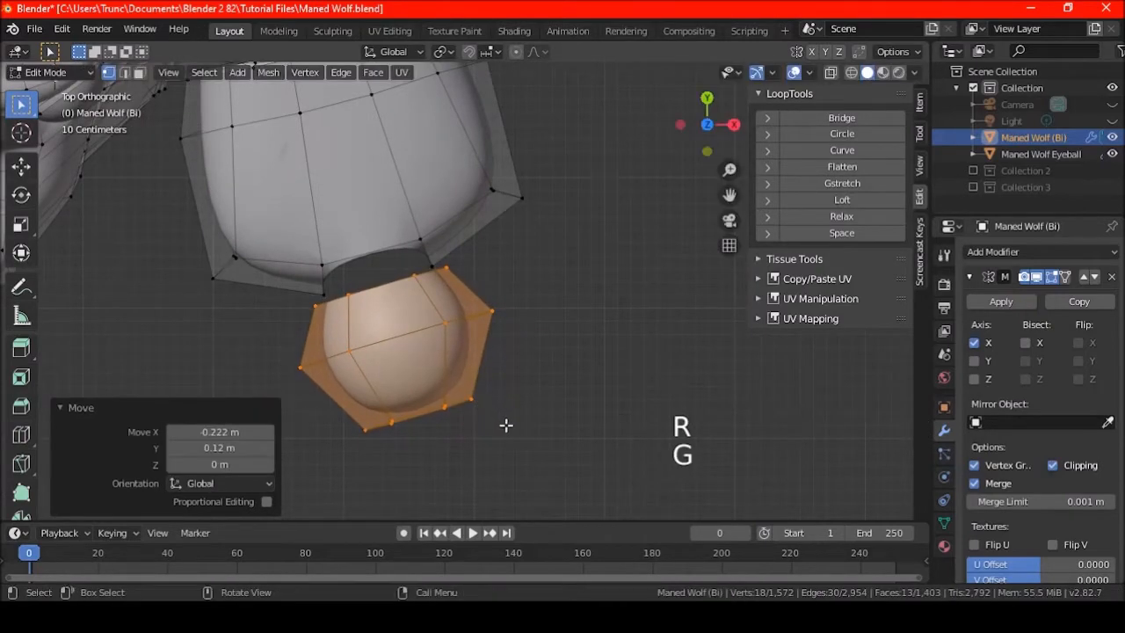
pyautogui.press('r')
pyautogui.click(498, 424)
# Select the facing open edge loops of the toe and the paw, join them with Bridge Edge Loops, and clear the selection
pyautogui.moveTo(512, 402); pyautogui.dragTo(367, 305, button='middle')
pyautogui.moveTo(487, 349)
pyautogui.mouseDown(button='middle')
pyautogui.moveTo(462, 319)
pyautogui.moveTo(495, 333)
pyautogui.moveTo(481, 344)
pyautogui.mouseUp(button='middle')
pyautogui.press('a')
pyautogui.press('a')
pyautogui.press('a')
pyautogui.keyDown('alt'); pyautogui.keyDown('shift'); pyautogui.click(464, 331); pyautogui.keyUp('shift'); pyautogui.keyUp('alt')
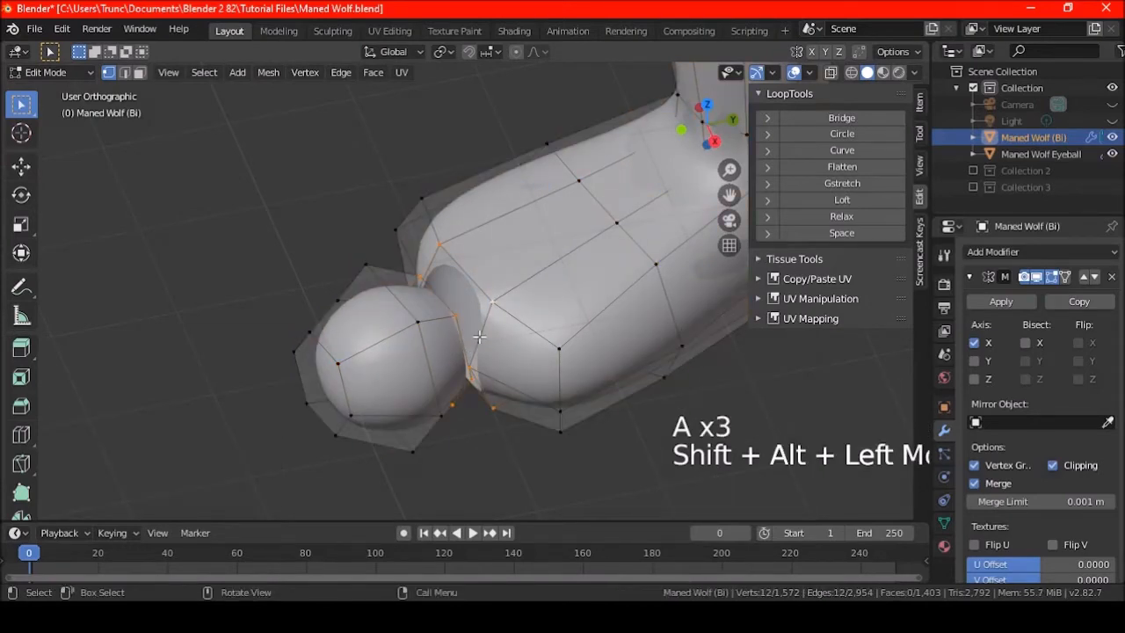
pyautogui.moveTo(477, 297); pyautogui.dragTo(470, 271, button='middle')
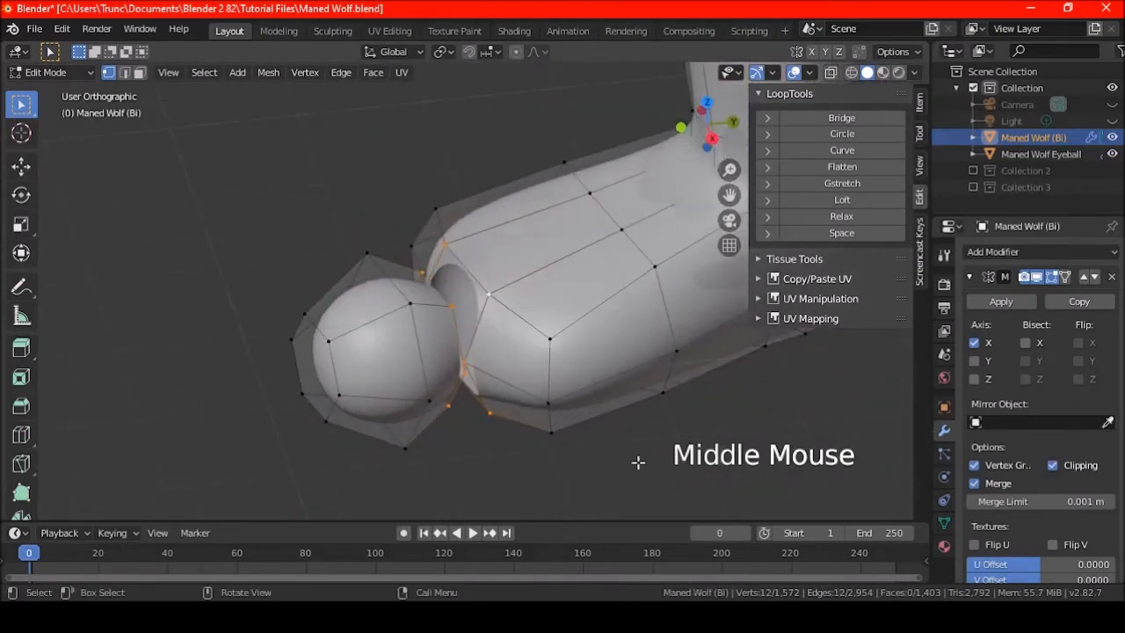
pyautogui.hotkey('ctrl', 'z')
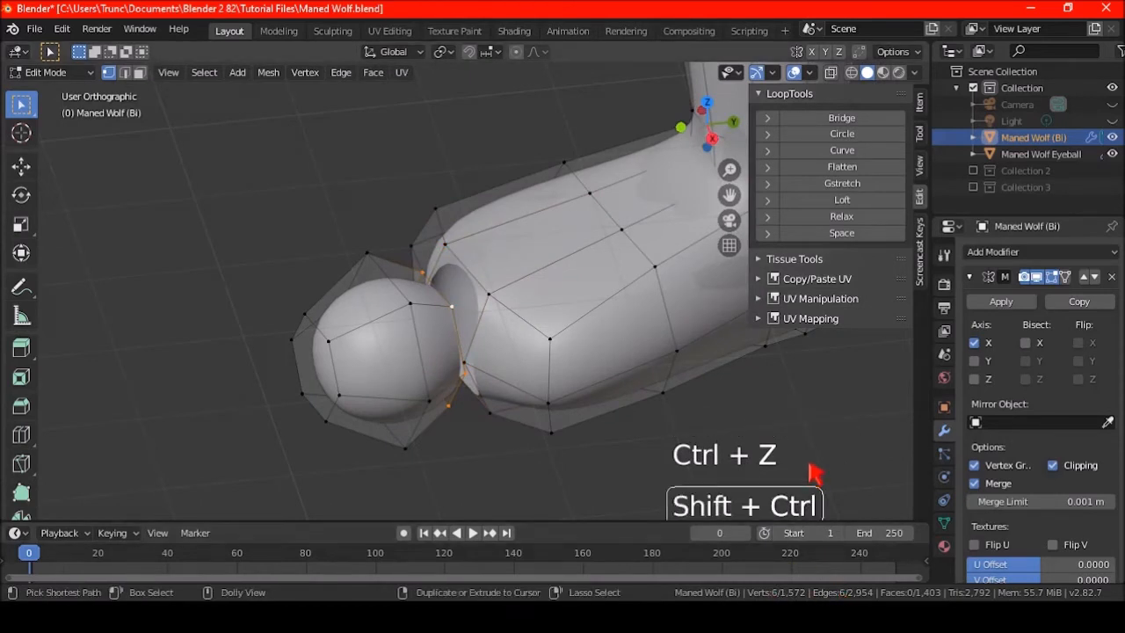
pyautogui.hotkey('ctrl', 'shift', 'z')
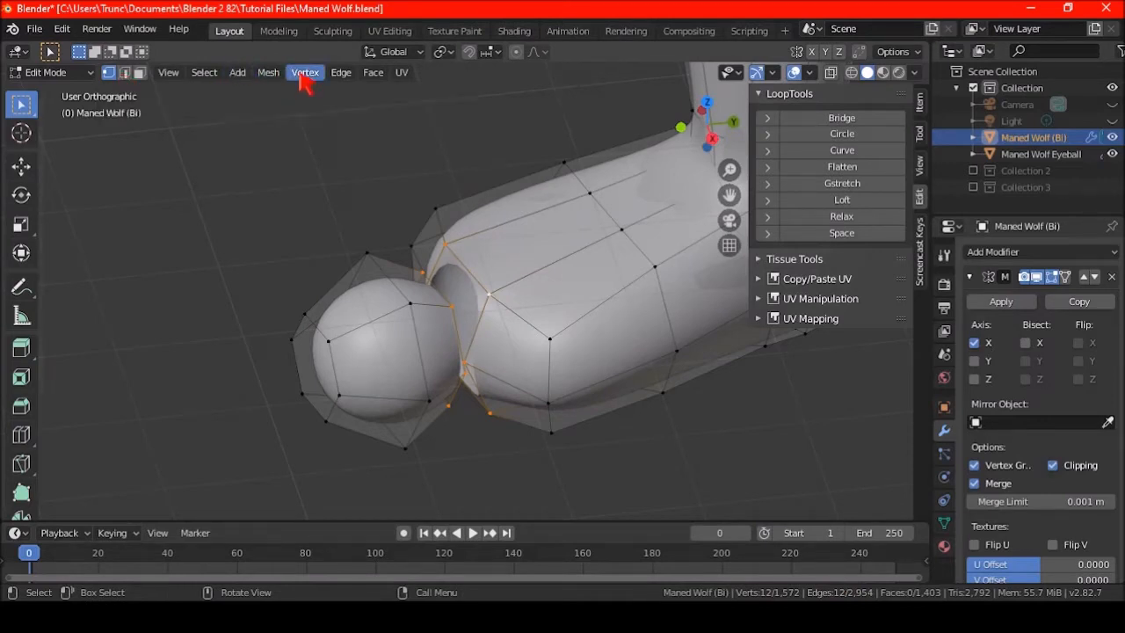
pyautogui.click(343, 76)
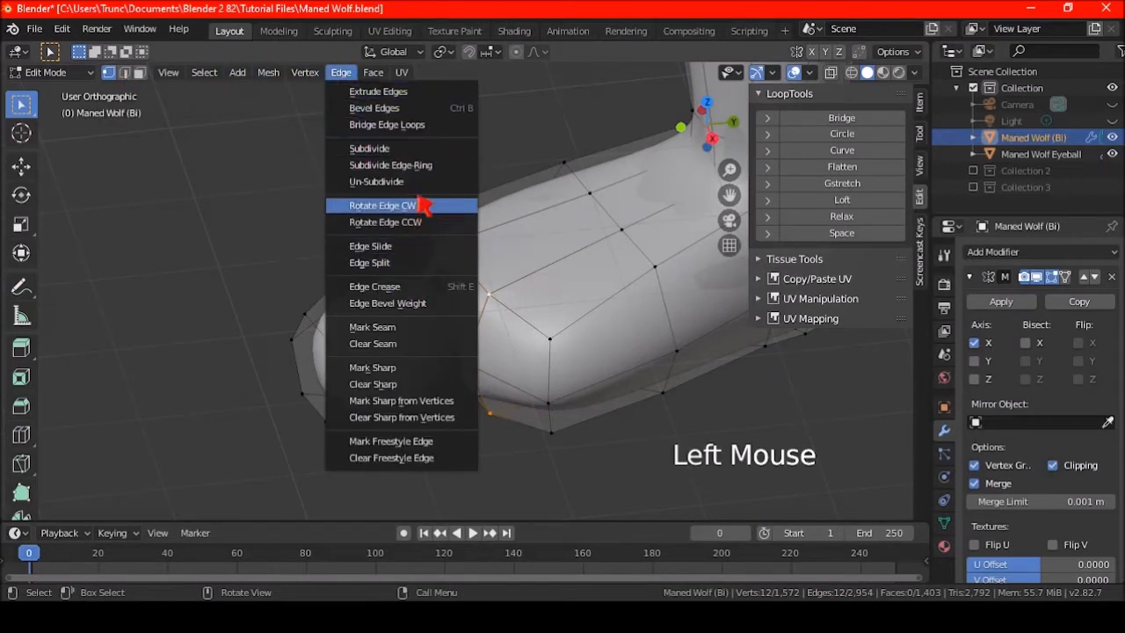
pyautogui.click(402, 125)
pyautogui.moveTo(444, 230); pyautogui.dragTo(540, 300, button='middle')
pyautogui.press('a')
pyautogui.press('a')
pyautogui.press('a')
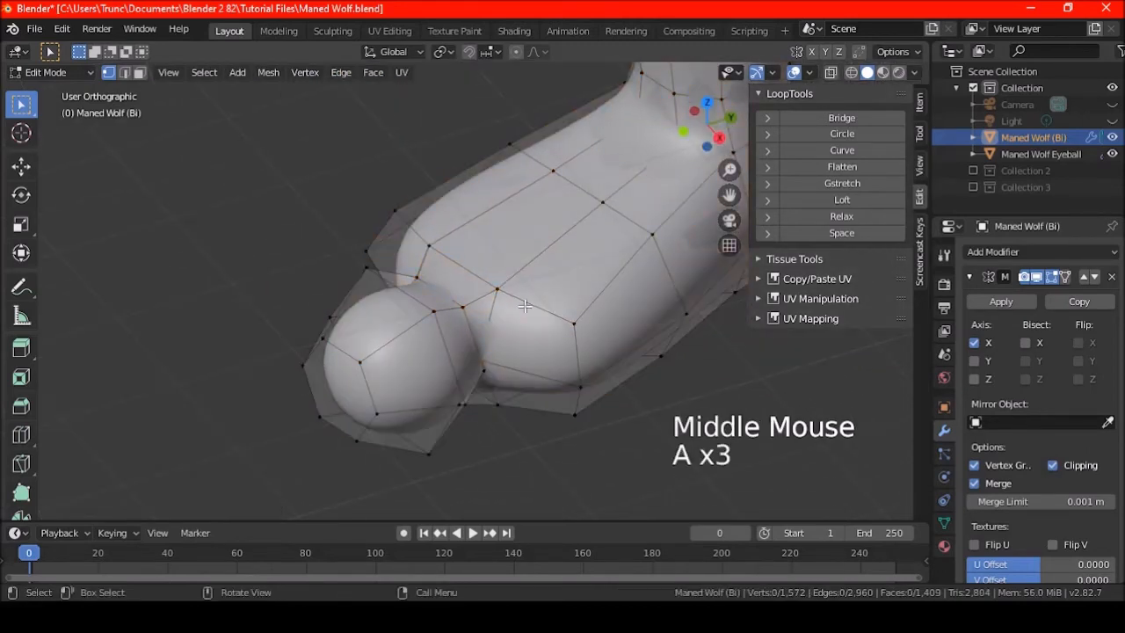
# Select the two front faces of the paw on each side of the attached toe and delete those four faces
pyautogui.click(524, 393)
pyautogui.keyDown('shift'); pyautogui.click(518, 341); pyautogui.keyUp('shift')
pyautogui.moveTo(516, 339); pyautogui.dragTo(622, 304, button='middle')
pyautogui.keyDown('shift'); pyautogui.click(362, 387); pyautogui.keyUp('shift')
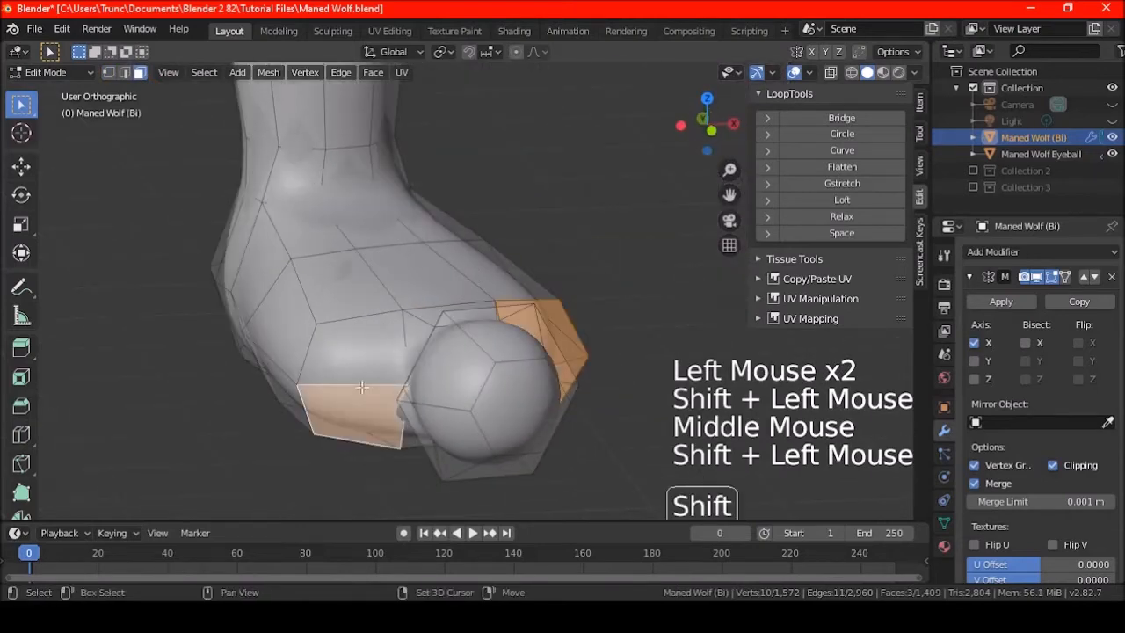
pyautogui.keyDown('shift'); pyautogui.click(356, 349); pyautogui.keyUp('shift')
pyautogui.scroll(-3, 356, 349)
pyautogui.moveTo(356, 350); pyautogui.dragTo(420, 315, button='middle')
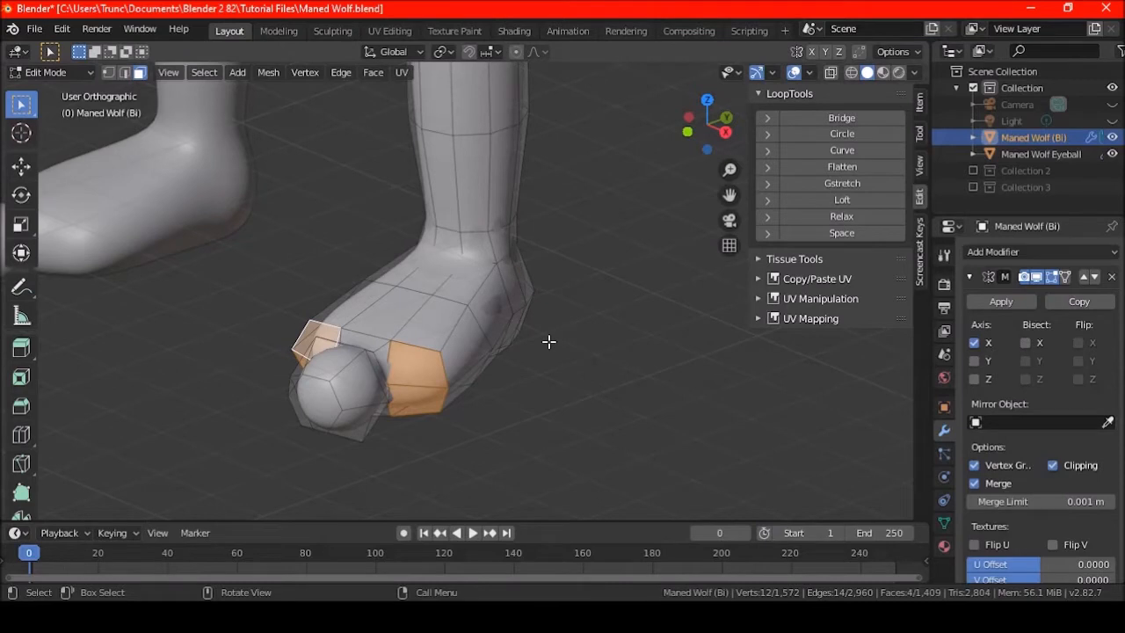
pyautogui.keyDown('shift'); pyautogui.moveTo(584, 275); pyautogui.dragTo(517, 276, button='middle'); pyautogui.keyUp('shift')
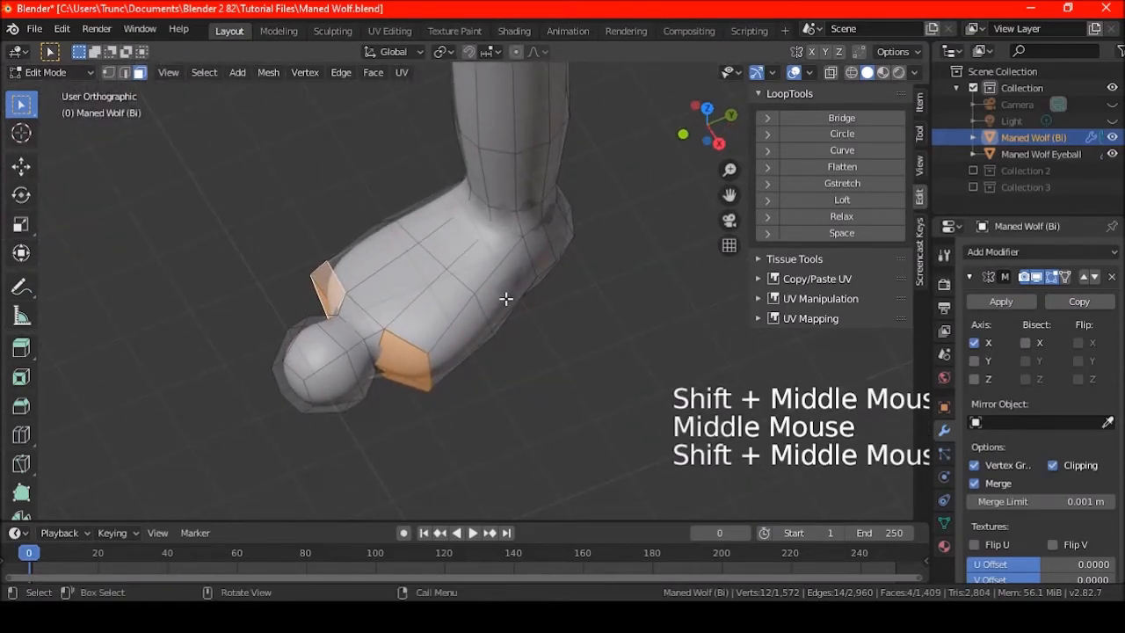
pyautogui.press('Delete')
pyautogui.click(510, 299)
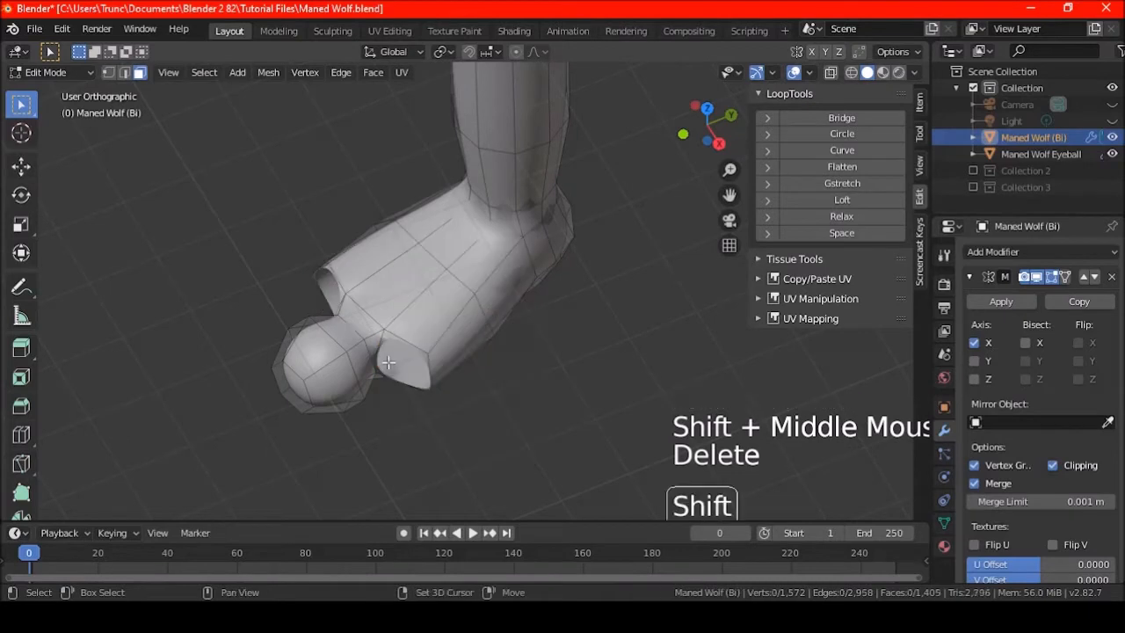
# Select the whole attached toe by growing from its tip face and move it about -0.046 m in X and 0.106 m in Y in the top view
pyautogui.keyDown('shift'); pyautogui.moveTo(387, 362); pyautogui.dragTo(395, 326, button='middle'); pyautogui.keyUp('shift')
pyautogui.click(381, 329)
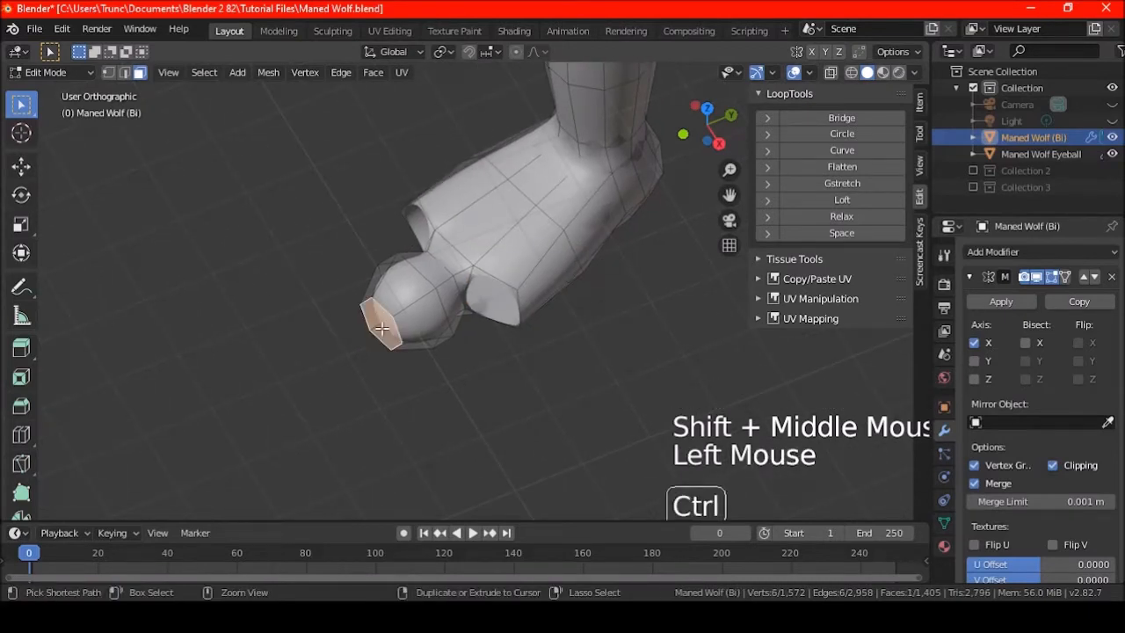
pyautogui.press('ctrl+KP_Add')
pyautogui.press('ctrl+KP_Add')
pyautogui.press('ctrl+KP_Add')
pyautogui.press('ctrl+KP_Add')
pyautogui.press('ctrl+KP_Add')
pyautogui.hotkey('ctrl', 'z')
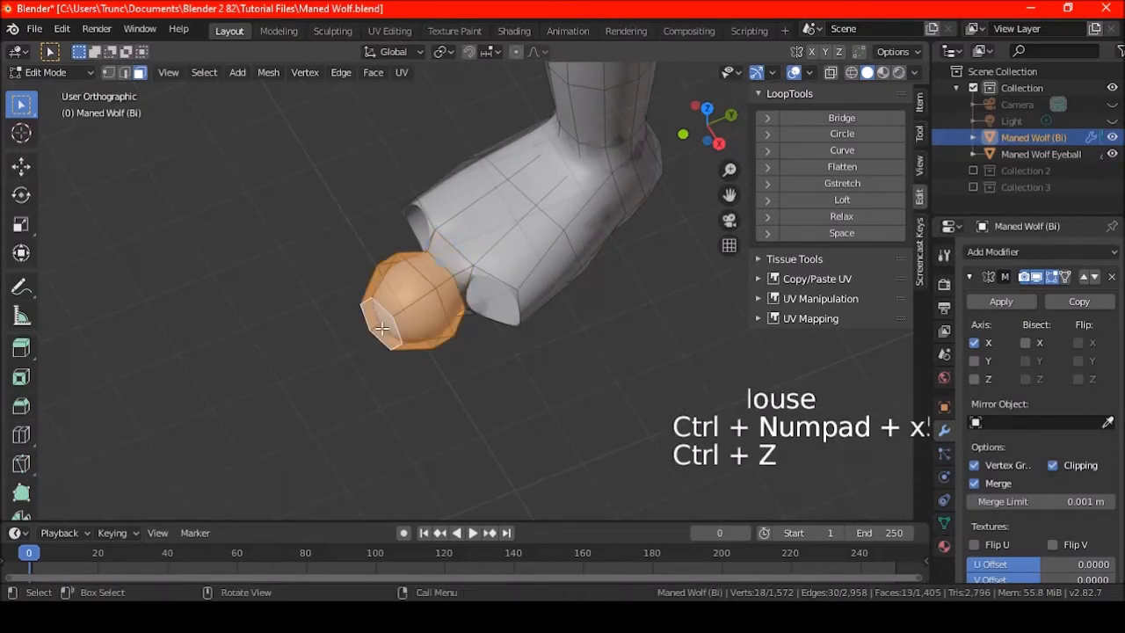
pyautogui.press('KP_7')
pyautogui.scroll(2, 486, 337)
pyautogui.press('g')
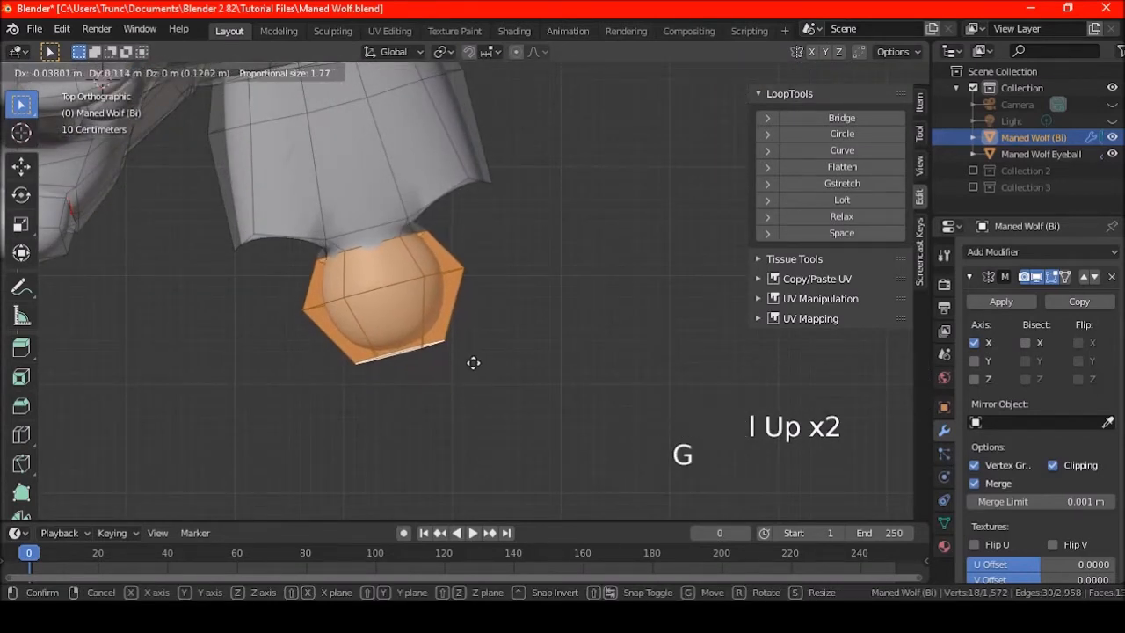
pyautogui.click(472, 363)
# Duplicate the toe about 1.83 m in X and 0.312 m in Y, and duplicate that copy about -3.15 m in X and -0.517 m in Y
pyautogui.keyDown('shift'); pyautogui.moveTo(472, 364); pyautogui.dragTo(482, 369, button='middle'); pyautogui.keyUp('shift')
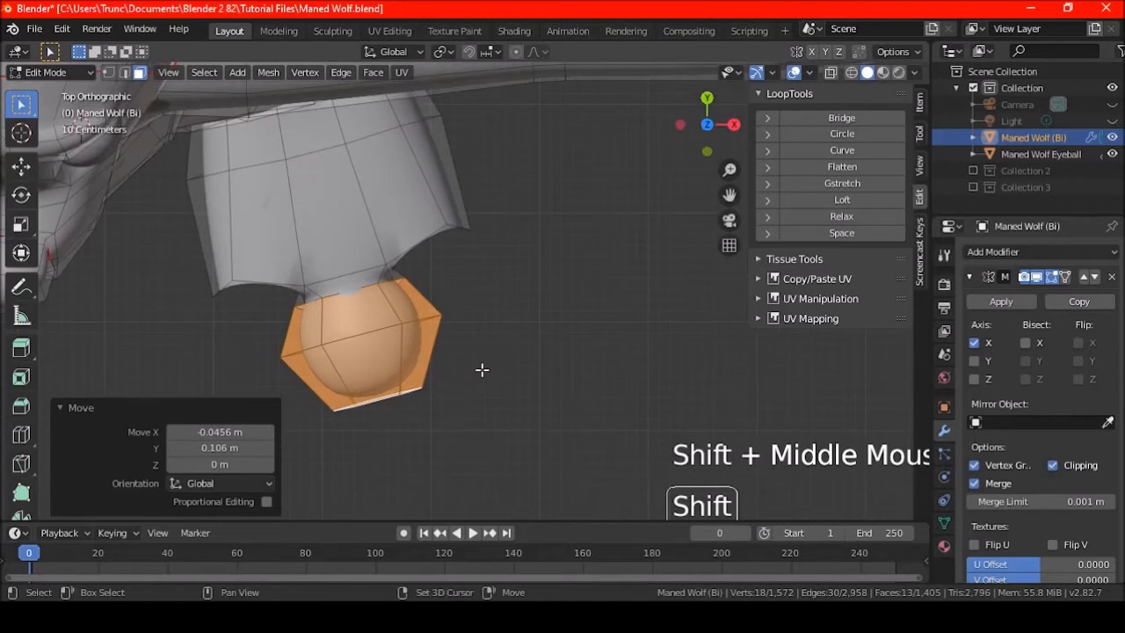
pyautogui.hotkey('shift', 'd')
pyautogui.click(631, 343)
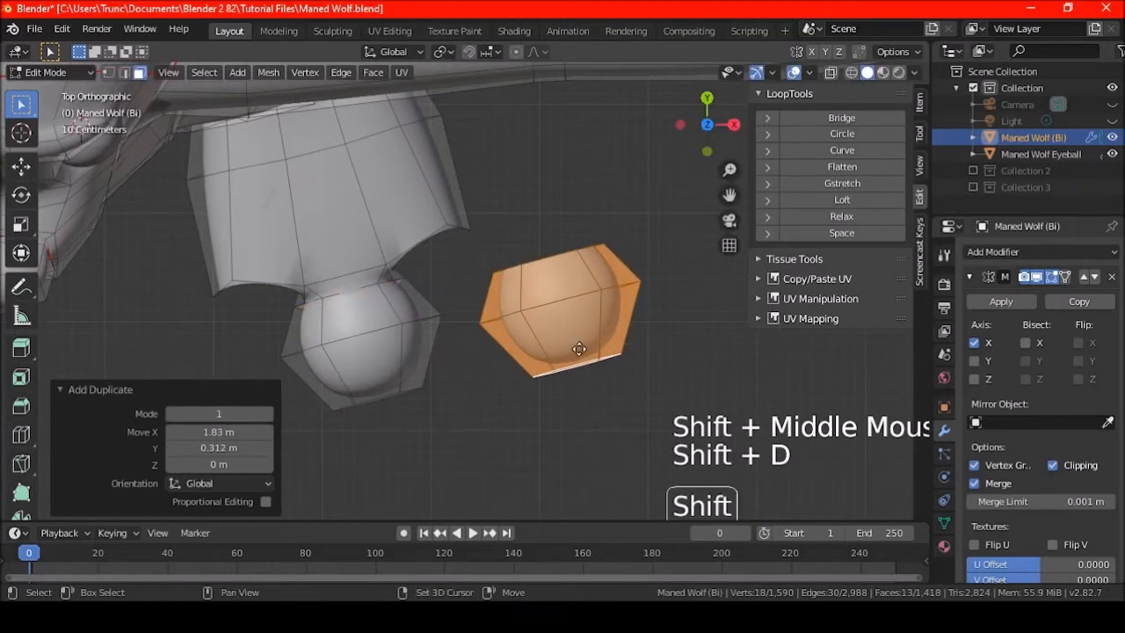
pyautogui.hotkey('shift', 'd')
pyautogui.click(289, 399)
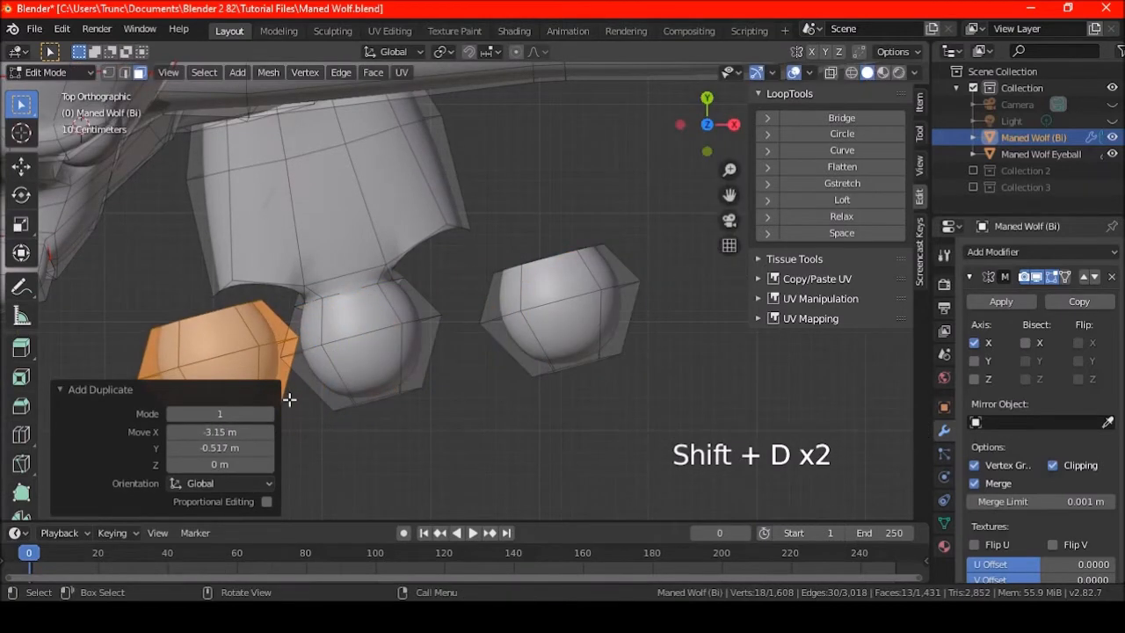
# Rotate the inner toe copy about 28.2°, move it about 0.25 m in X and 0.16 m in Y to the inner opening, and deselect it
pyautogui.keyDown('shift'); pyautogui.moveTo(322, 312); pyautogui.dragTo(480, 279, button='middle'); pyautogui.keyUp('shift')
pyautogui.scroll(2, 394, 384)
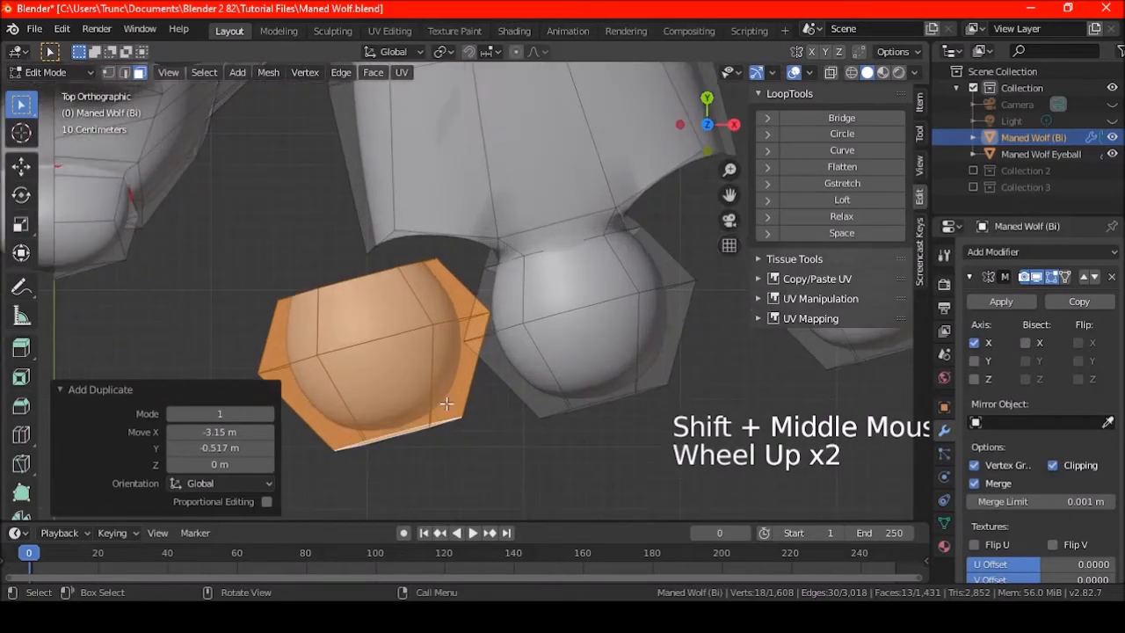
pyautogui.press('r')
pyautogui.click(410, 420)
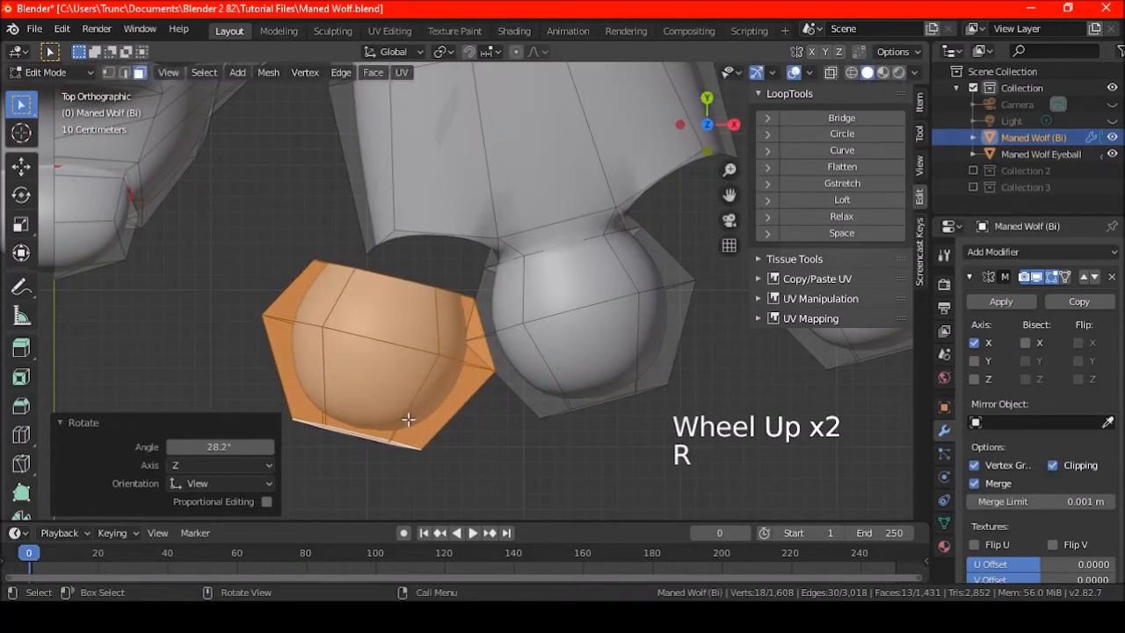
pyautogui.press('g')
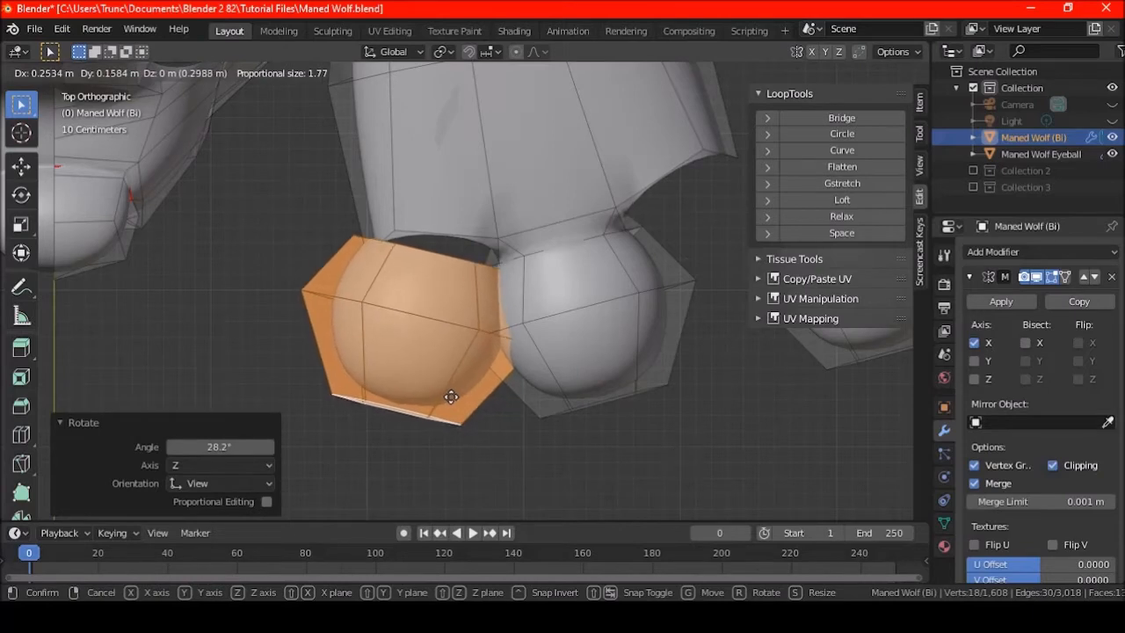
pyautogui.click(450, 398)
pyautogui.keyDown('shift'); pyautogui.moveTo(451, 397); pyautogui.dragTo(257, 398, button='middle'); pyautogui.keyUp('shift')
pyautogui.press('a')
pyautogui.press('a')
pyautogui.press('a')
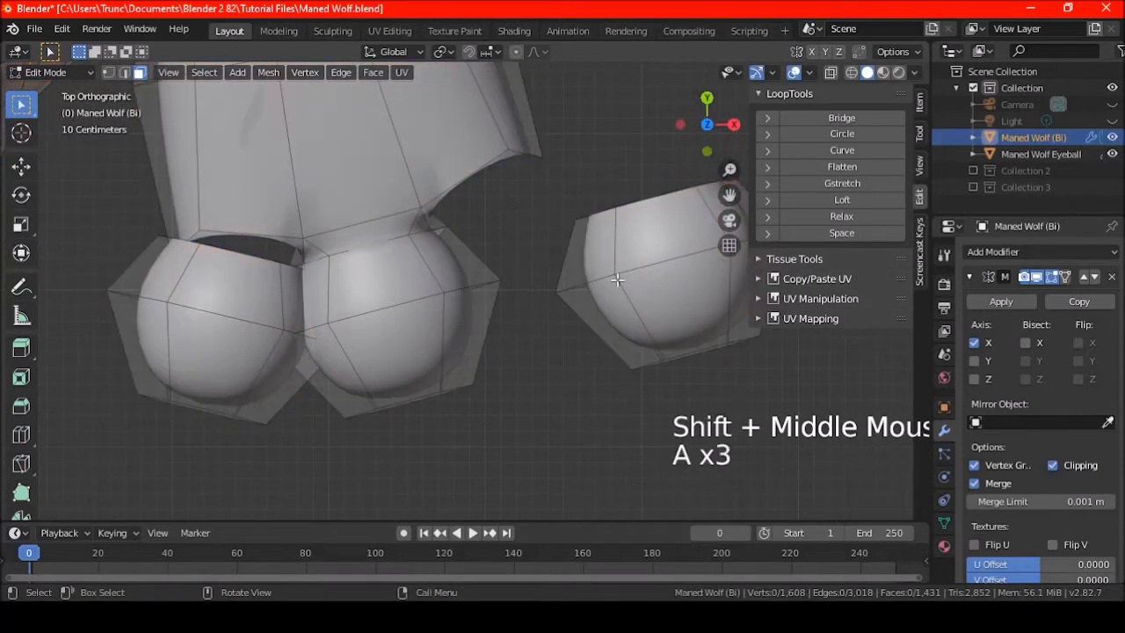
# Select the whole outer toe copy and rotate it about -25.2° in the top view
pyautogui.press('l')
pyautogui.scroll(-2, 618, 280)
pyautogui.keyDown('shift'); pyautogui.moveTo(618, 280); pyautogui.dragTo(613, 349, button='middle'); pyautogui.keyUp('shift')
pyautogui.press('r')
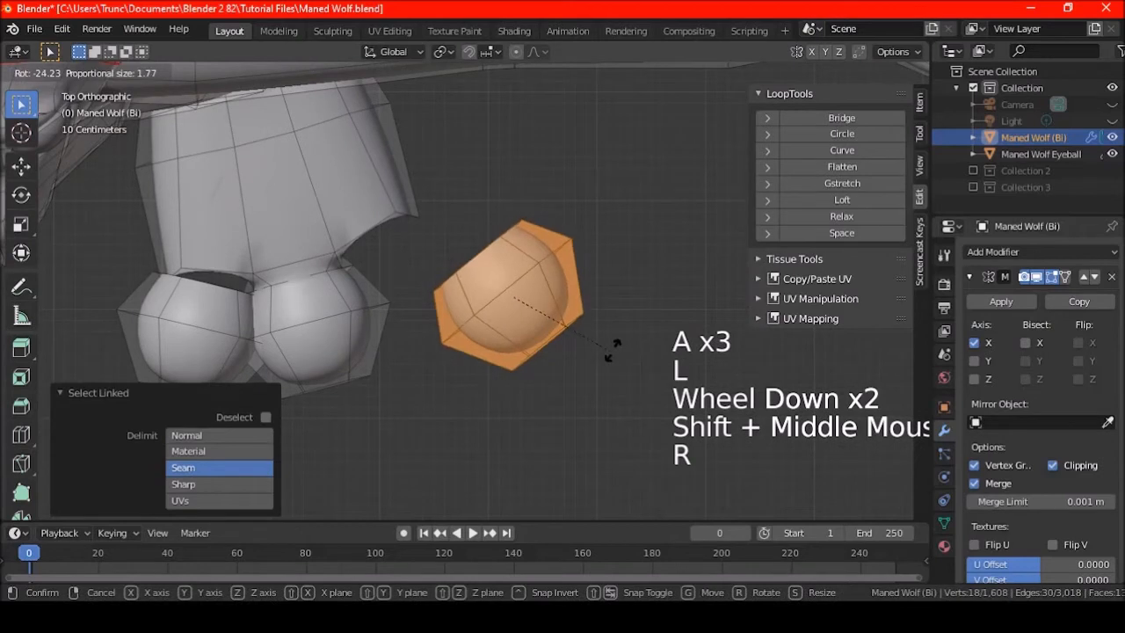
pyautogui.click(611, 350)
# Move the outer toe copy about -0.87 m in X and 0.14 m in Y to the outer opening, and switch to edge selection
pyautogui.press('g')
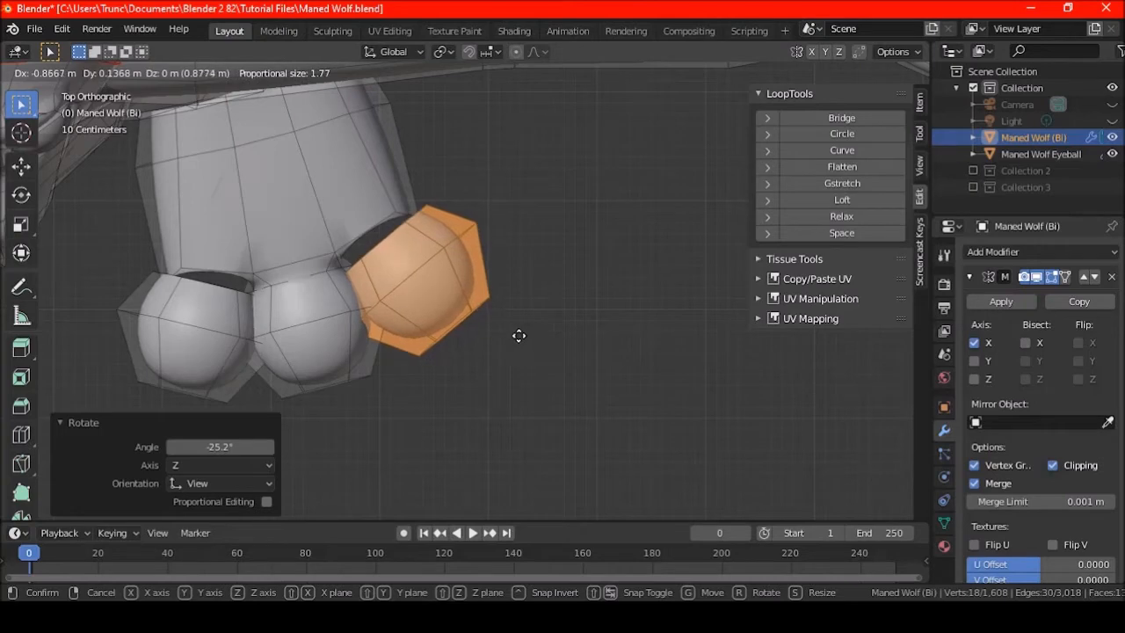
pyautogui.click(519, 336)
pyautogui.keyDown('shift'); pyautogui.moveTo(518, 336); pyautogui.dragTo(590, 321, button='middle'); pyautogui.keyUp('shift')
pyautogui.press('a')
pyautogui.press('a')
pyautogui.press('a')
pyautogui.scroll(2, 522, 304)
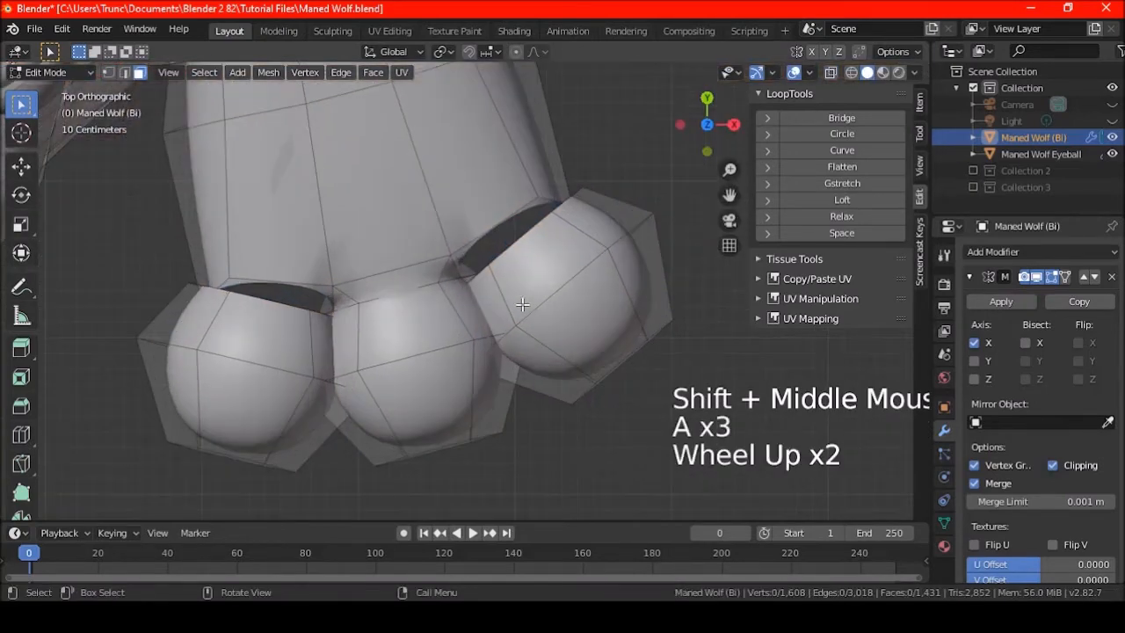
pyautogui.click(124, 72)
pyautogui.keyDown('shift'); pyautogui.moveTo(203, 211); pyautogui.dragTo(309, 326, button='middle'); pyautogui.keyUp('shift')
pyautogui.keyDown('alt'); pyautogui.keyDown('shift'); pyautogui.click(311, 334); pyautogui.keyUp('shift'); pyautogui.keyUp('alt')
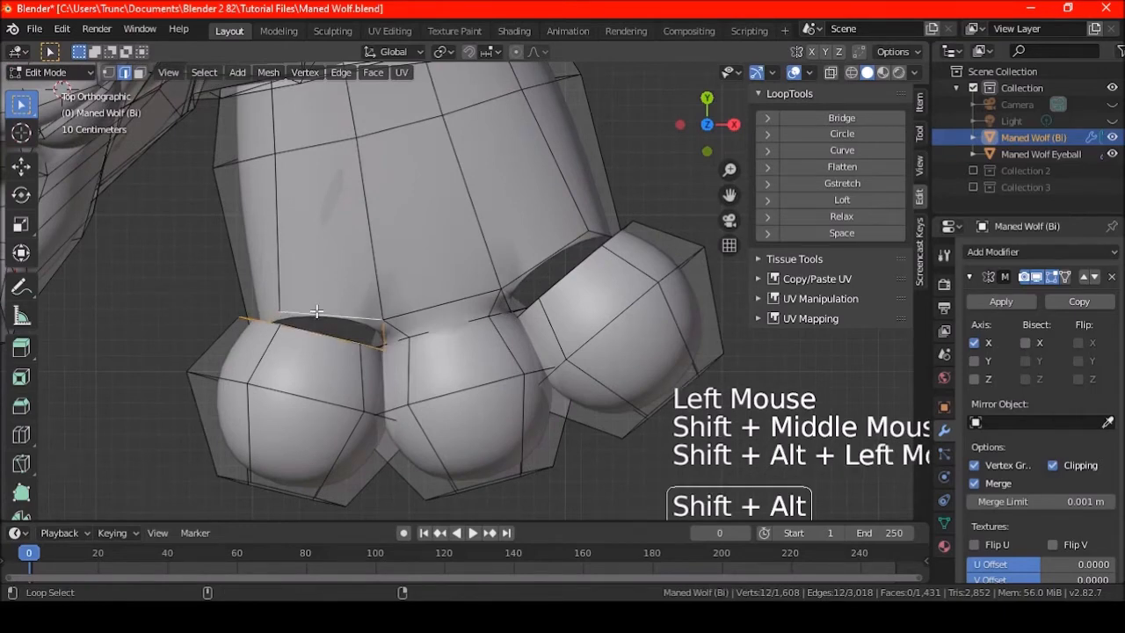
pyautogui.press('a')
pyautogui.press('a')
pyautogui.press('a')
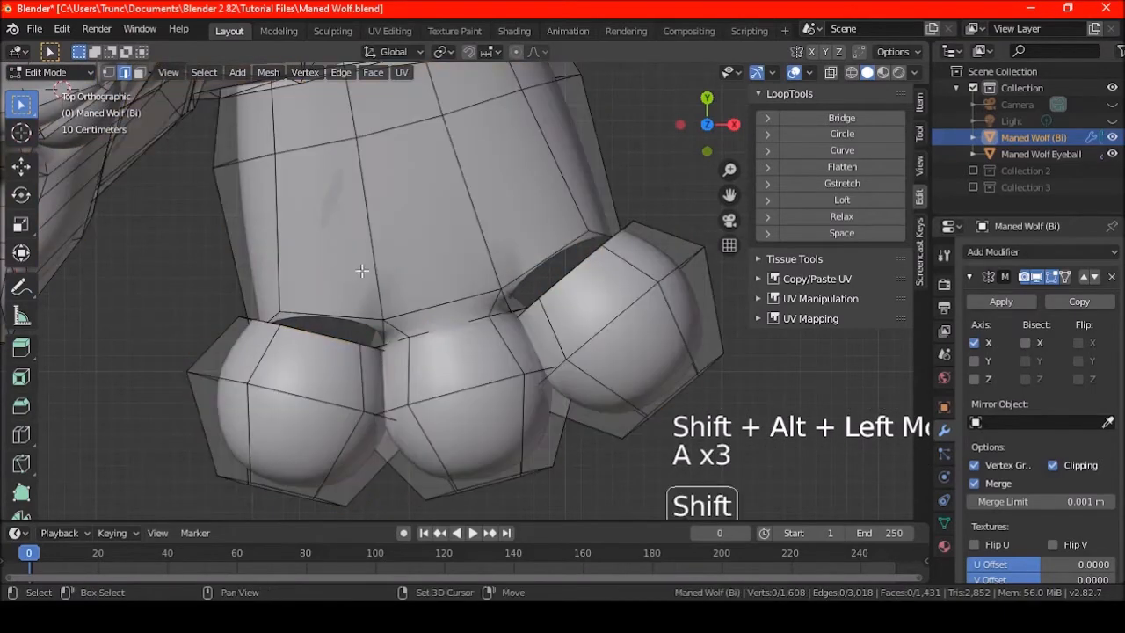
pyautogui.keyDown('shift'); pyautogui.moveTo(322, 269); pyautogui.dragTo(377, 288, button='middle'); pyautogui.keyUp('shift')
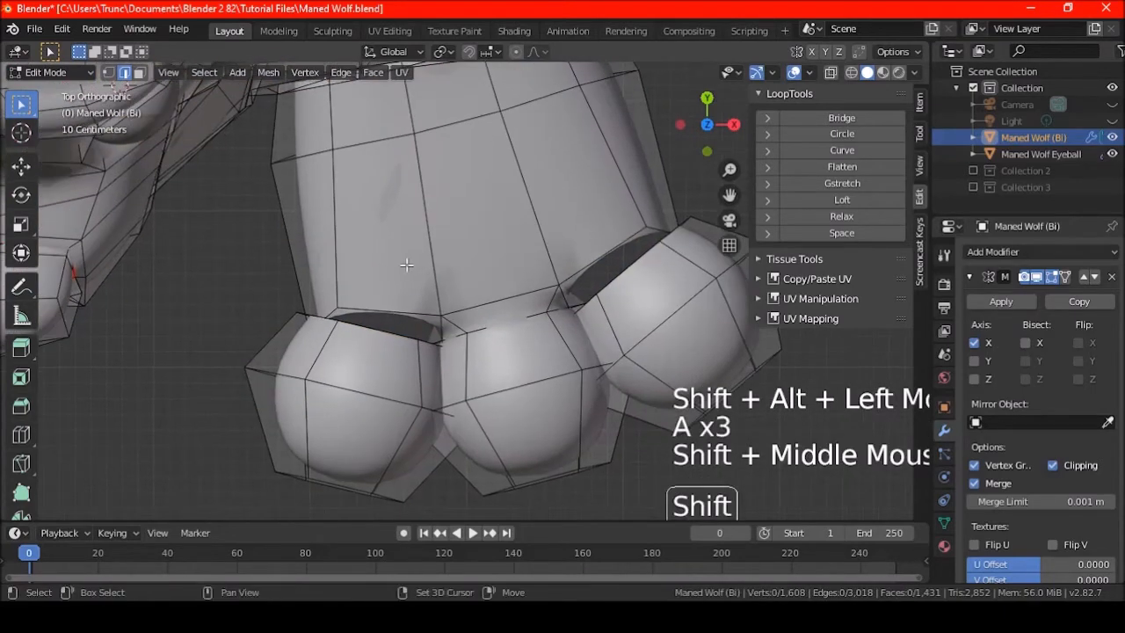
pyautogui.click(329, 310)
pyautogui.press('a')
pyautogui.press('a')
pyautogui.press('a')
# Bridge the boundary edge loop of the paw's inner opening to the inner toe's open rim, and deselect the new faces
pyautogui.keyDown('alt'); pyautogui.keyDown('shift'); pyautogui.click(333, 312); pyautogui.keyUp('shift'); pyautogui.keyUp('alt')
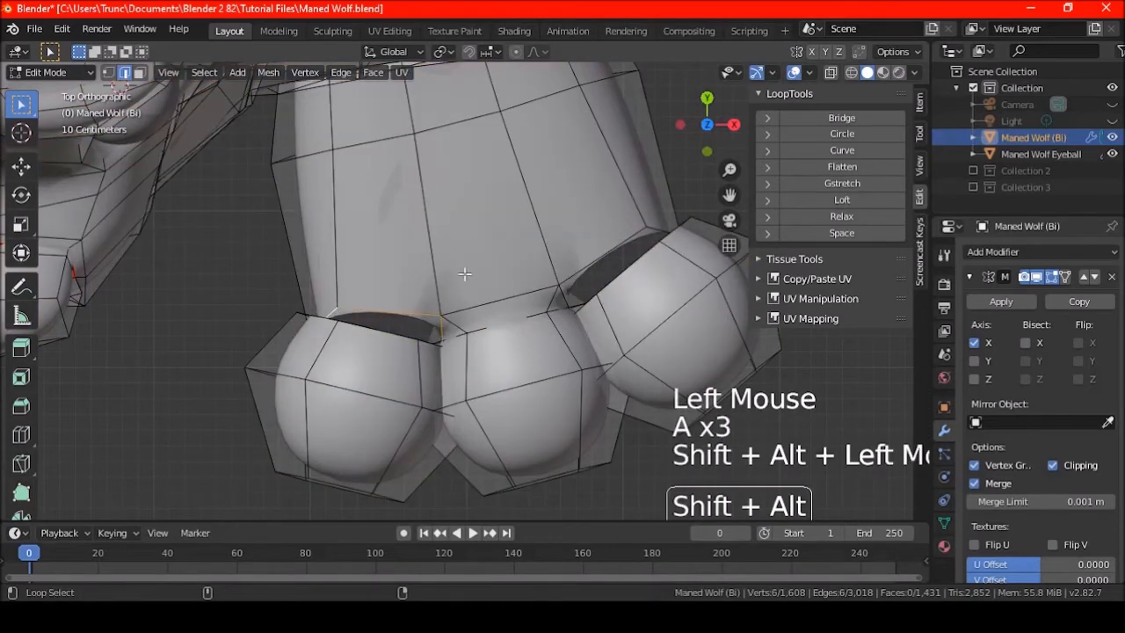
pyautogui.moveTo(416, 313); pyautogui.dragTo(373, 256, button='middle')
pyautogui.scroll(2, 372, 255)
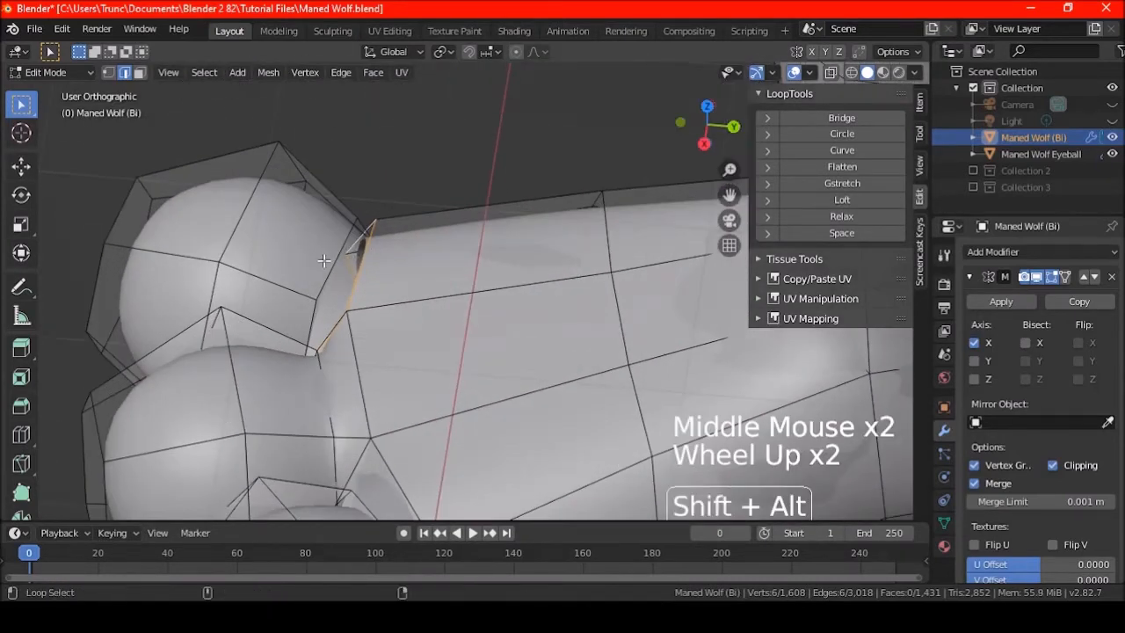
pyautogui.keyDown('alt'); pyautogui.keyDown('shift'); pyautogui.click(323, 261); pyautogui.keyUp('shift'); pyautogui.keyUp('alt')
pyautogui.click(341, 74)
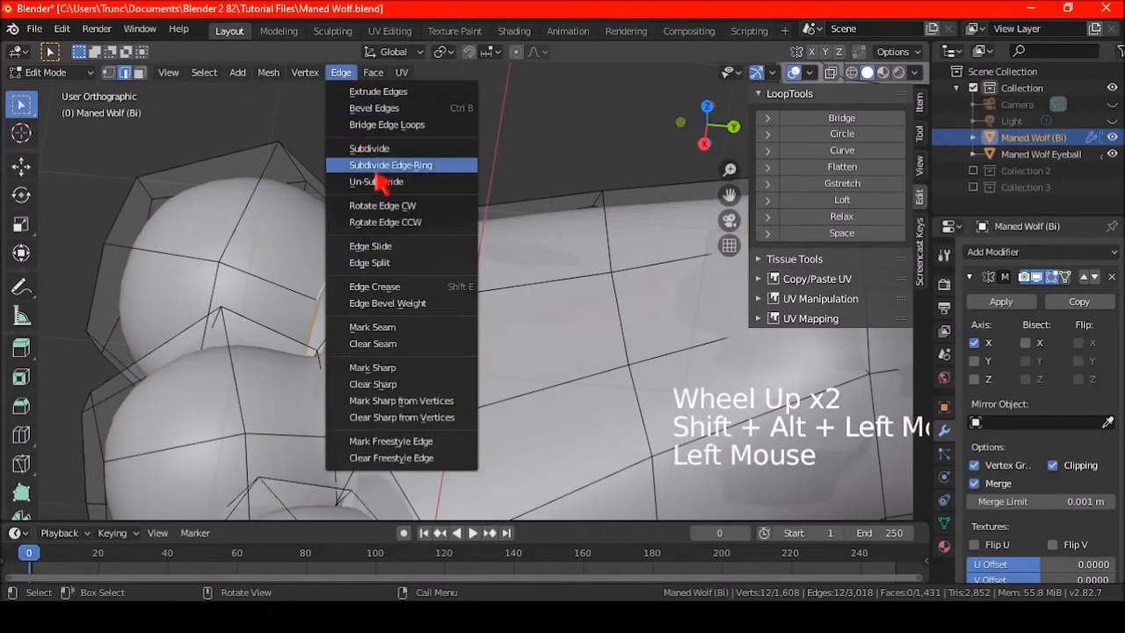
pyautogui.click(359, 119)
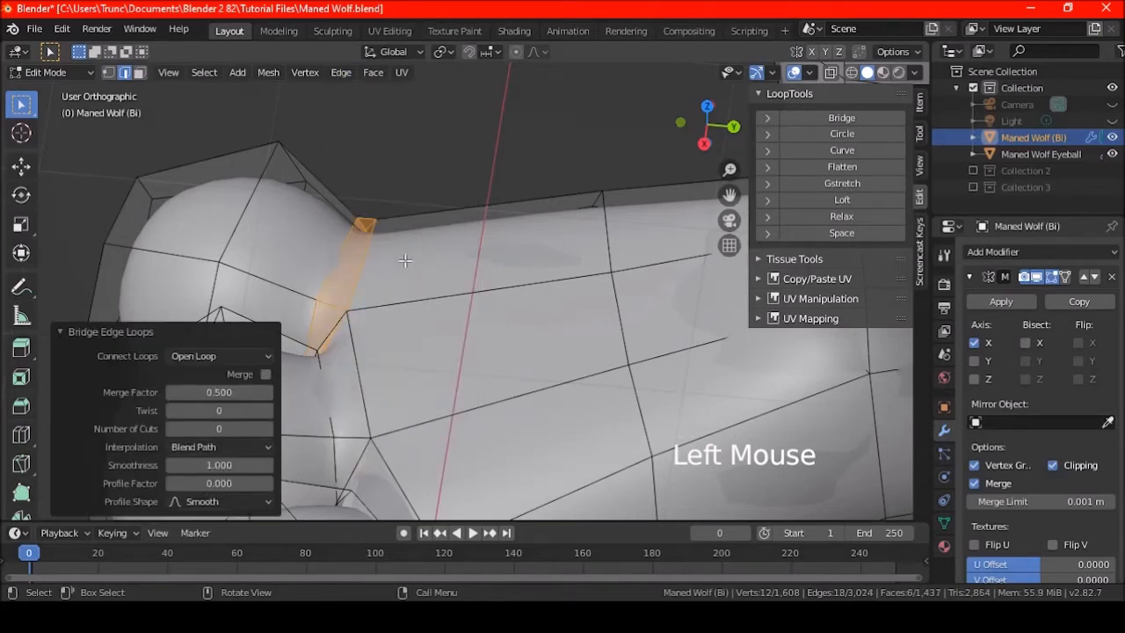
pyautogui.press('a')
pyautogui.press('a')
pyautogui.press('a')
# Bridge the paw's outer opening to the open rim of the outer toe, and deselect the new faces
pyautogui.scroll(-3, 404, 260)
pyautogui.keyDown('shift'); pyautogui.moveTo(404, 260); pyautogui.dragTo(387, 273, button='middle'); pyautogui.keyUp('shift')
pyautogui.scroll(2, 386, 272)
pyautogui.keyDown('alt'); pyautogui.keyDown('shift'); pyautogui.click(380, 273); pyautogui.keyUp('shift'); pyautogui.keyUp('alt')
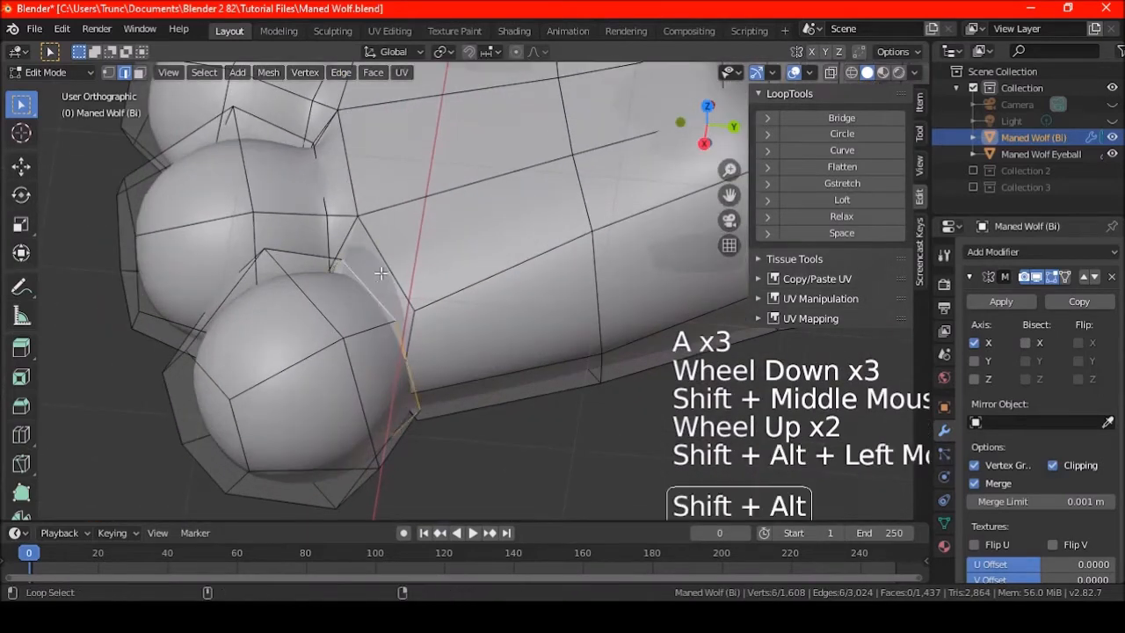
pyautogui.click(342, 73)
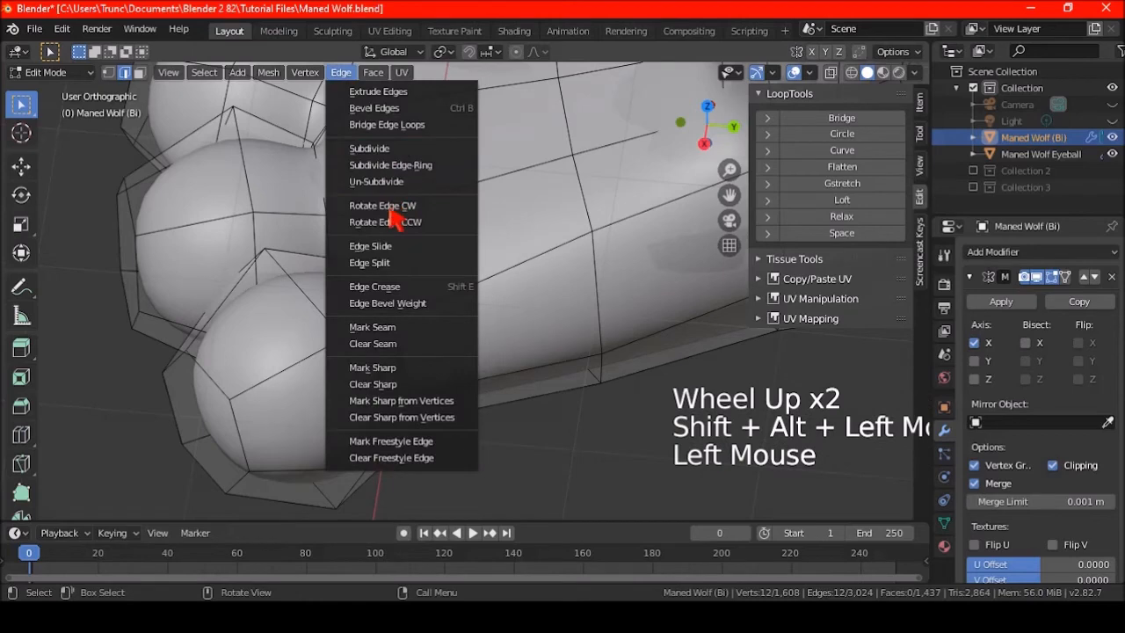
pyautogui.click(387, 124)
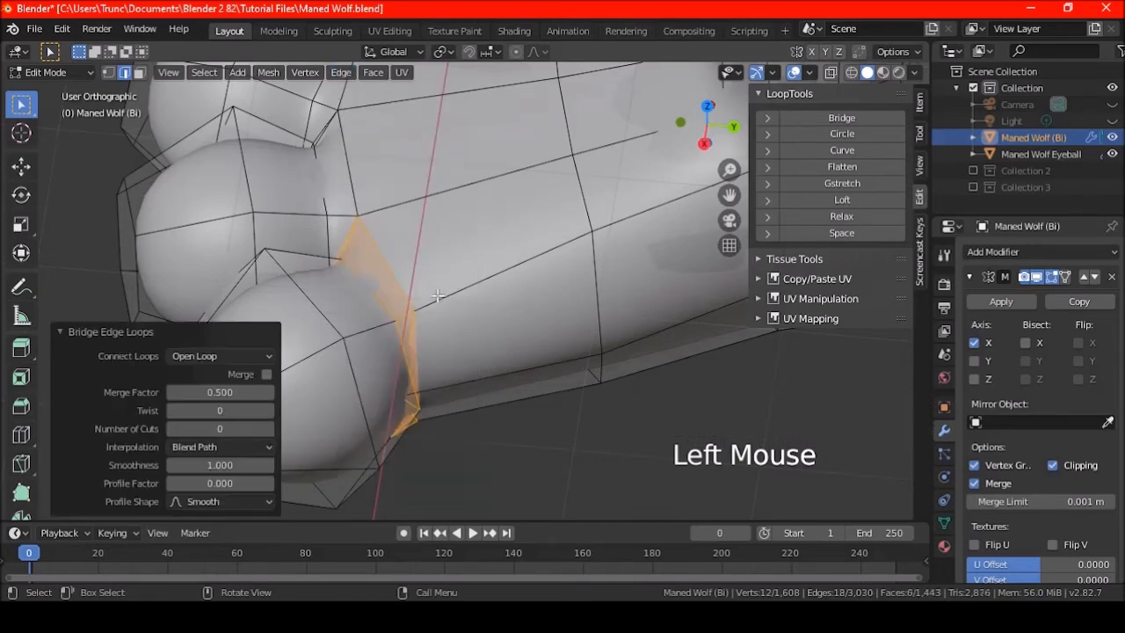
pyautogui.press('a')
pyautogui.press('a')
pyautogui.press('a')
# Examine the three attached toes up close and the whole paw in relation to the rest of the wolf
pyautogui.scroll(-2, 405, 334)
pyautogui.moveTo(404, 334)
pyautogui.mouseDown(button='middle')
pyautogui.moveTo(492, 371)
pyautogui.moveTo(498, 329)
pyautogui.moveTo(393, 334)
pyautogui.moveTo(418, 302)
pyautogui.moveTo(402, 313)
pyautogui.mouseUp(button='middle')
pyautogui.scroll(-8, 418, 302)
pyautogui.scroll(9, 417, 302)
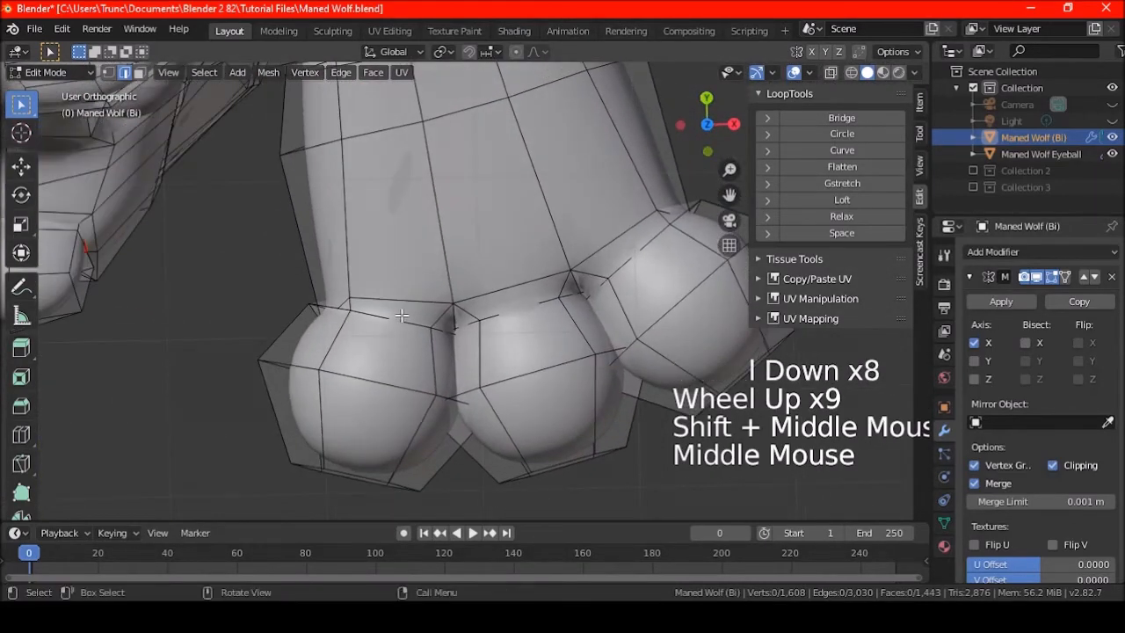
pyautogui.scroll(-7, 400, 314)
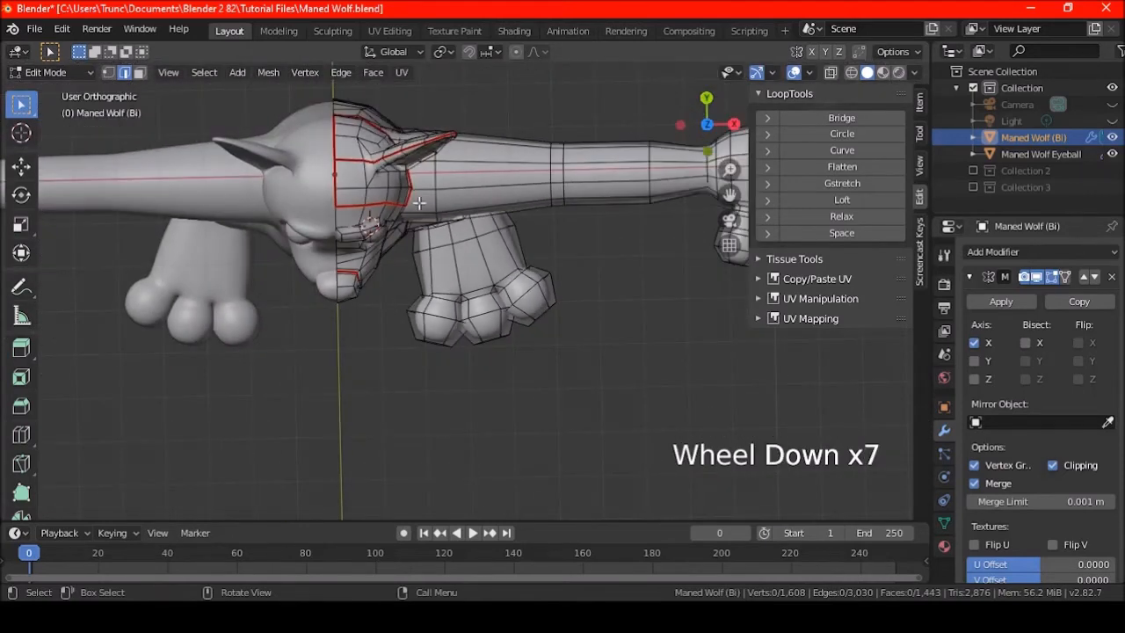
pyautogui.scroll(6, 458, 280)
pyautogui.moveTo(458, 280); pyautogui.dragTo(338, 296, button='middle')
pyautogui.scroll(1, 335, 297)
pyautogui.scroll(1, 336, 297)
# Select the four paw edges on its inner and outer sides, just behind the inner and outer toes
pyautogui.click(337, 291)
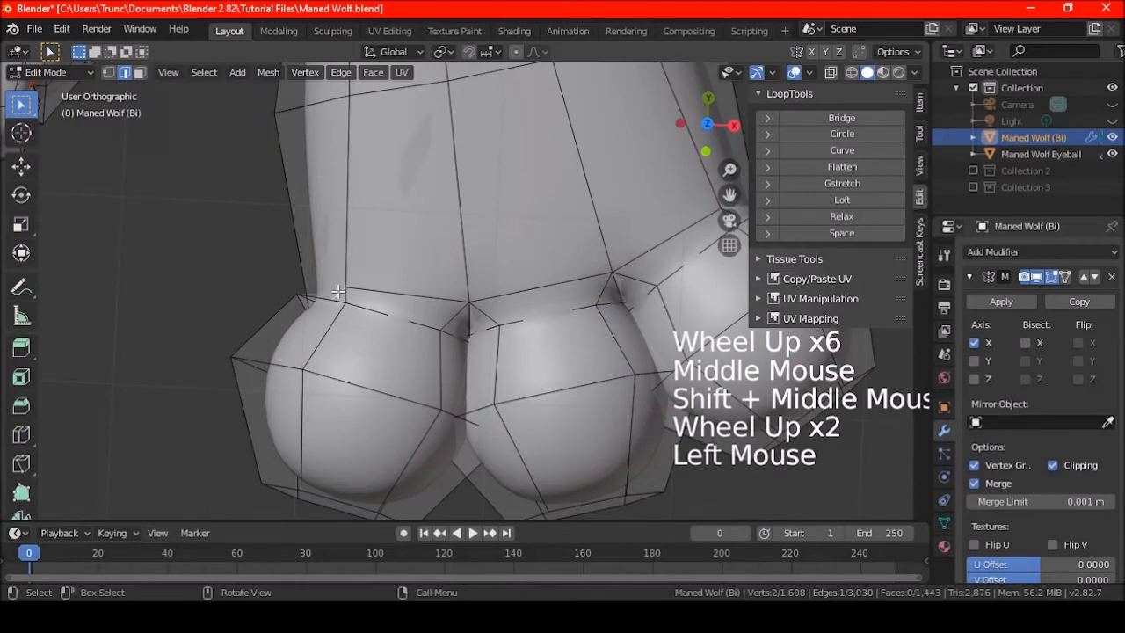
pyautogui.moveTo(308, 333); pyautogui.dragTo(457, 156, button='middle')
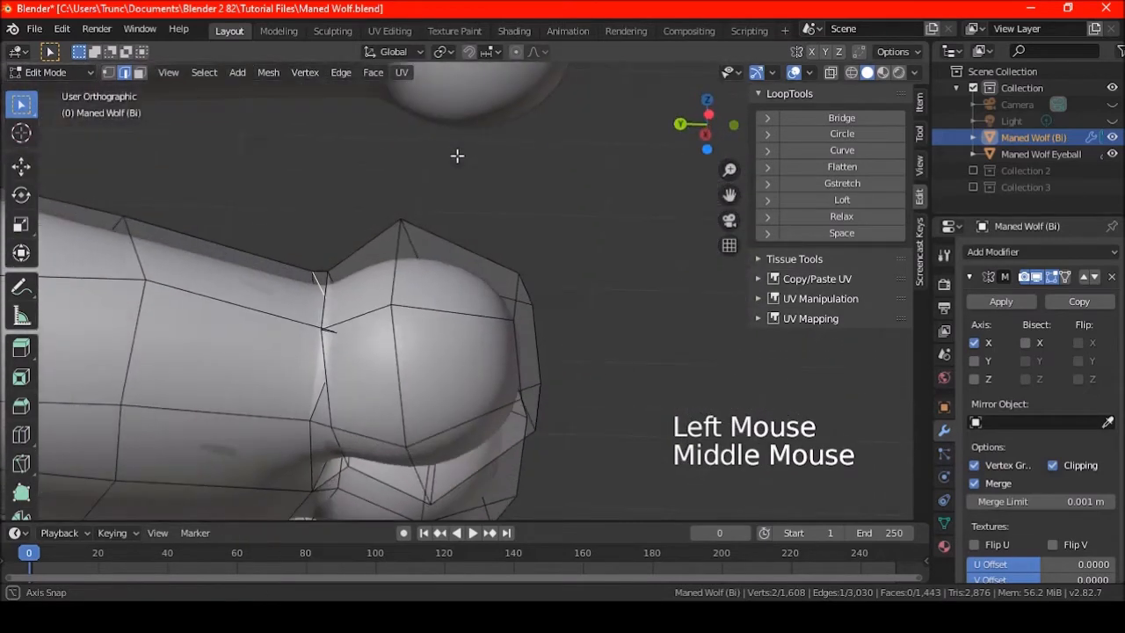
pyautogui.keyDown('shift'); pyautogui.click(315, 397); pyautogui.keyUp('shift')
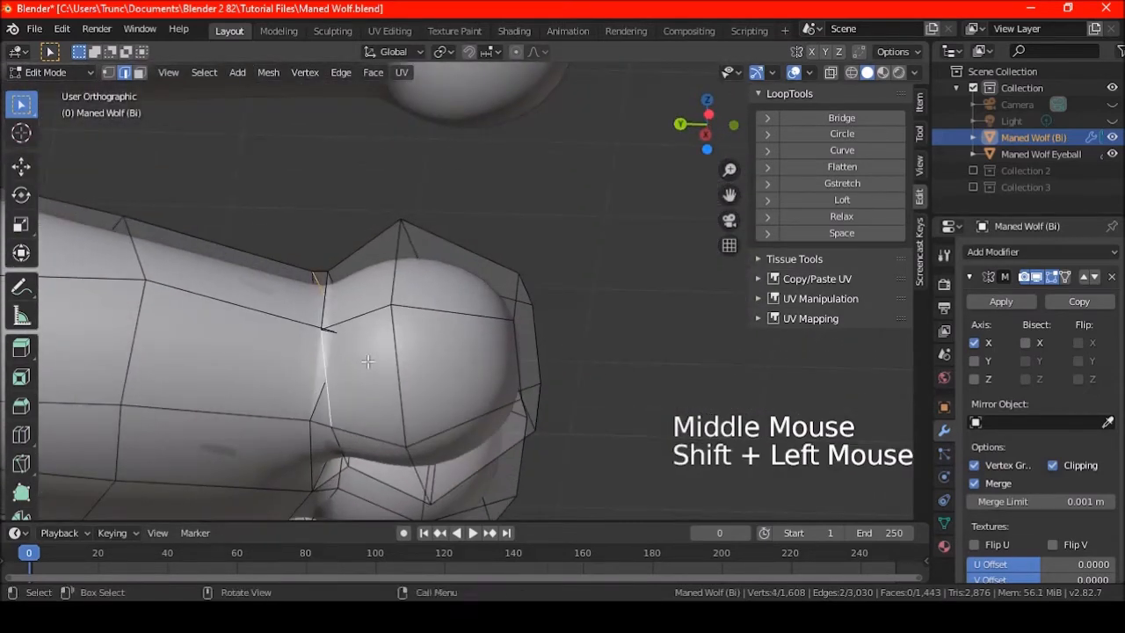
pyautogui.hotkey('ctrl', 'z')
pyautogui.keyDown('shift'); pyautogui.click(309, 404); pyautogui.keyUp('shift')
pyautogui.moveTo(303, 403); pyautogui.dragTo(371, 327, button='middle')
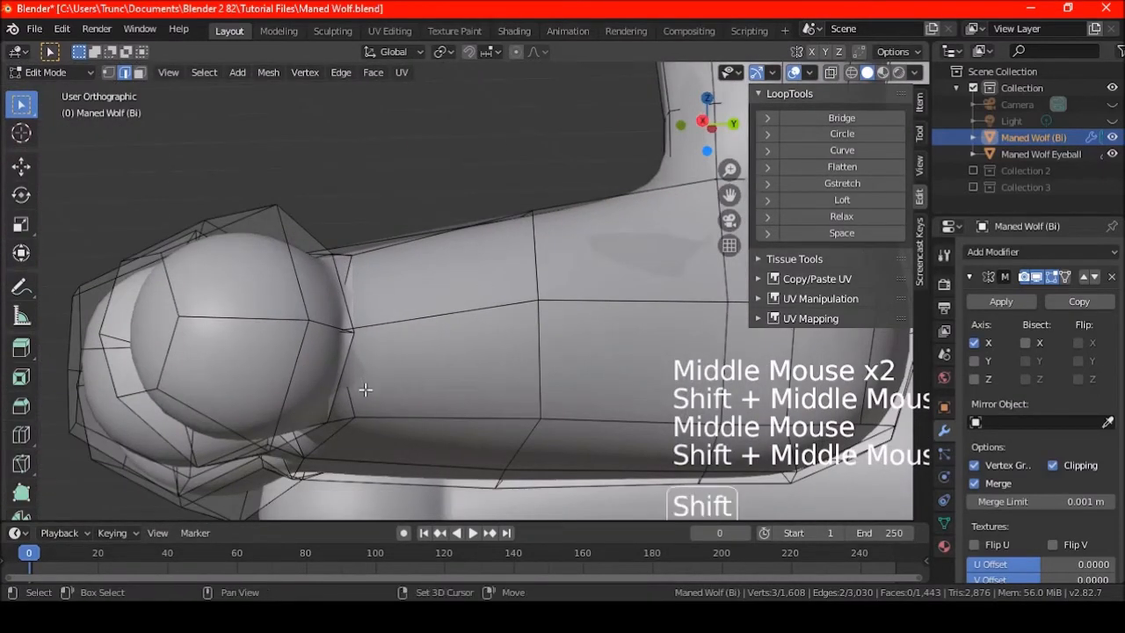
pyautogui.keyDown('shift'); pyautogui.click(364, 326); pyautogui.keyUp('shift')
pyautogui.hotkey('ctrl', 'z')
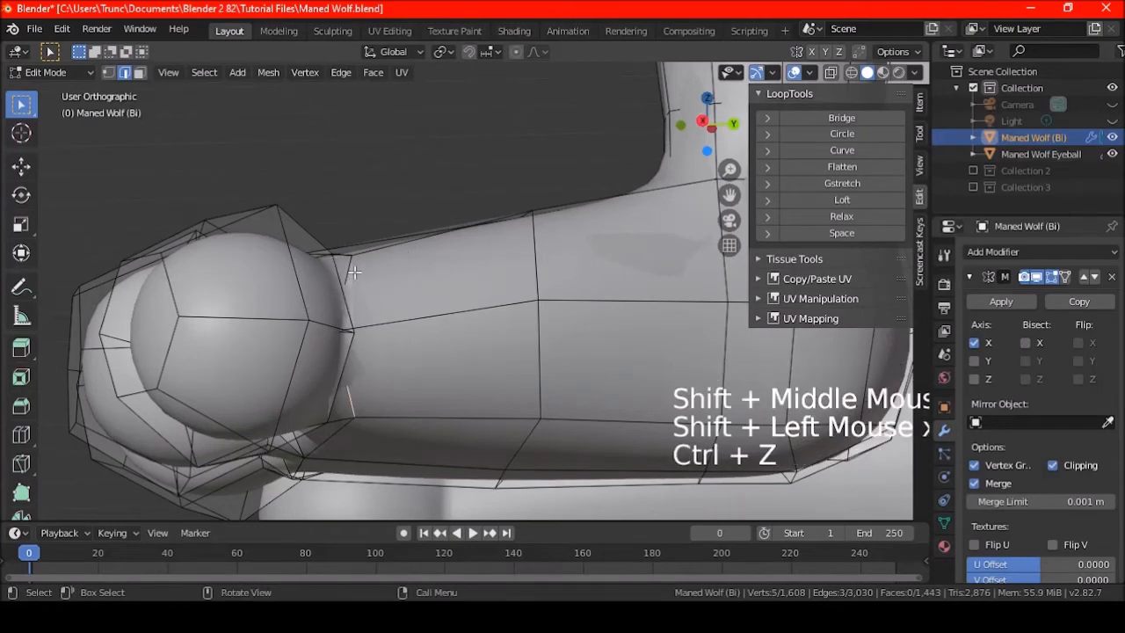
pyautogui.moveTo(408, 256); pyautogui.dragTo(375, 285, button='middle')
pyautogui.keyDown('shift'); pyautogui.click(296, 343); pyautogui.keyUp('shift')
pyautogui.hotkey('ctrl', 'z')
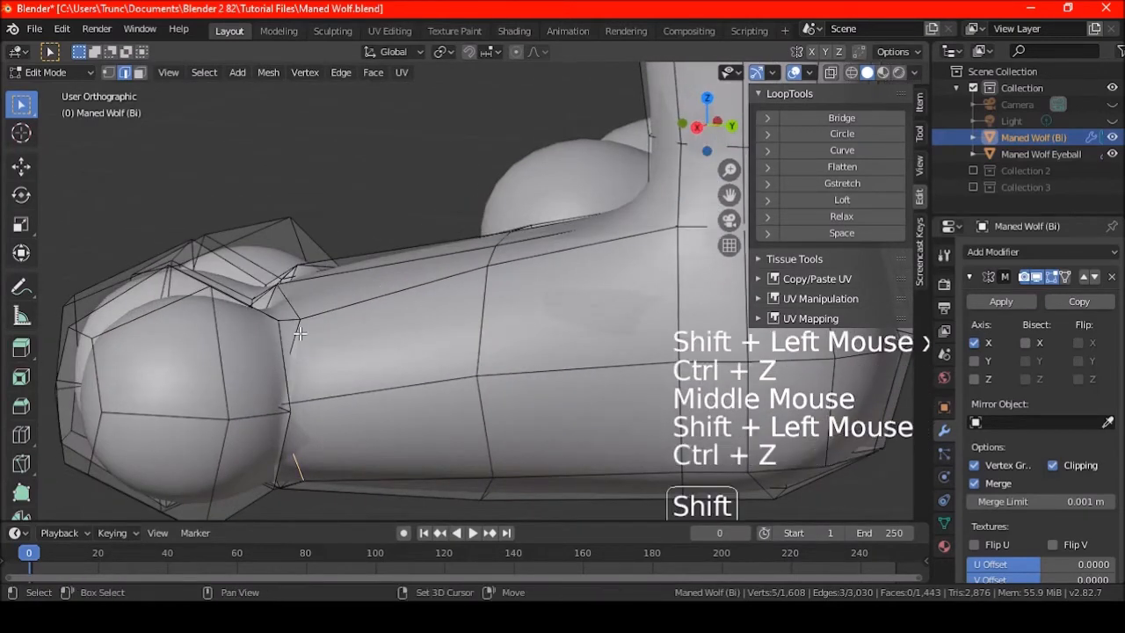
pyautogui.keyDown('shift'); pyautogui.click(296, 343); pyautogui.keyUp('shift')
# Smooth the vertices of the selected side edges once with a smoothing of 0.500
pyautogui.moveTo(296, 343); pyautogui.dragTo(495, 353, button='middle')
pyautogui.press('KP_7')
pyautogui.scroll(-2, 527, 334)
pyautogui.keyDown('shift'); pyautogui.moveTo(570, 304); pyautogui.dragTo(501, 354, button='middle'); pyautogui.keyUp('shift')
pyautogui.press('g')
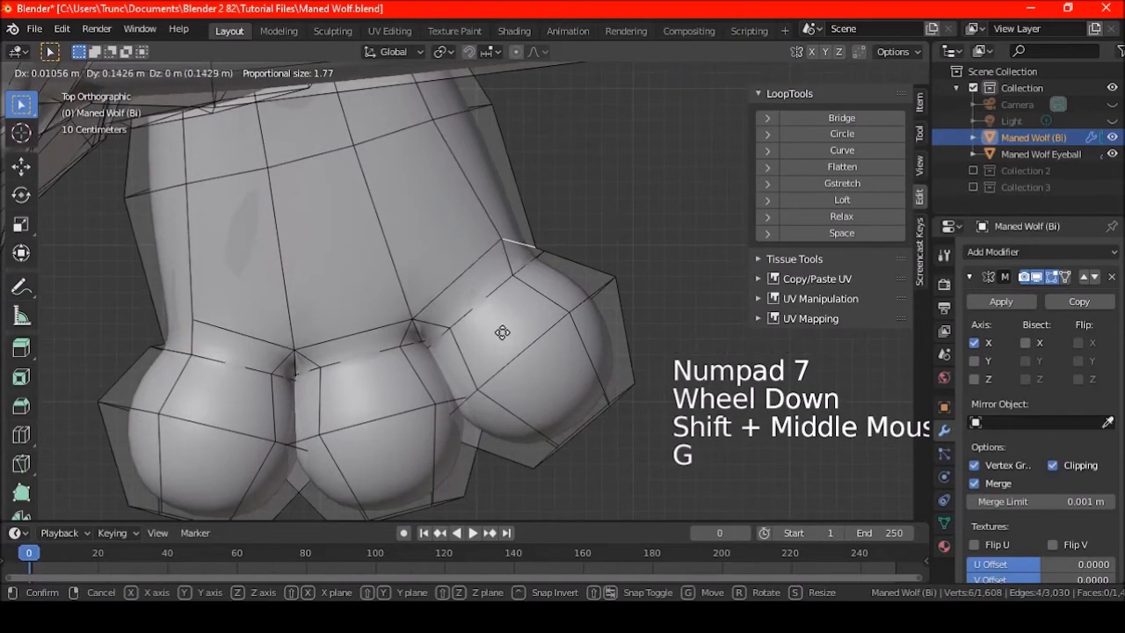
pyautogui.rightClick(499, 331)
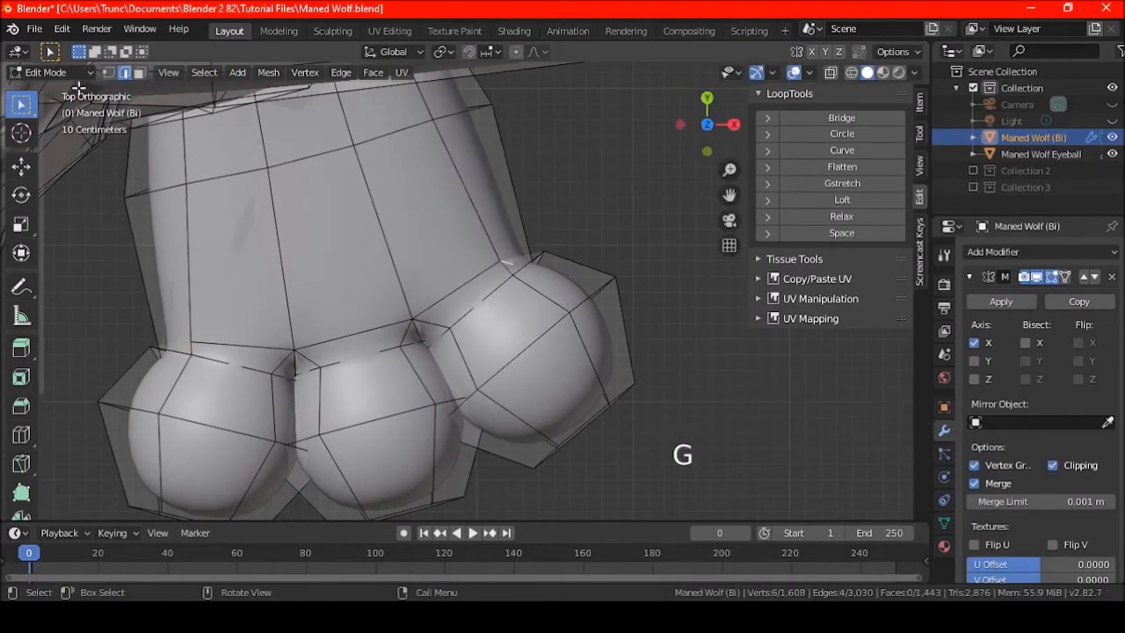
pyautogui.click(308, 74)
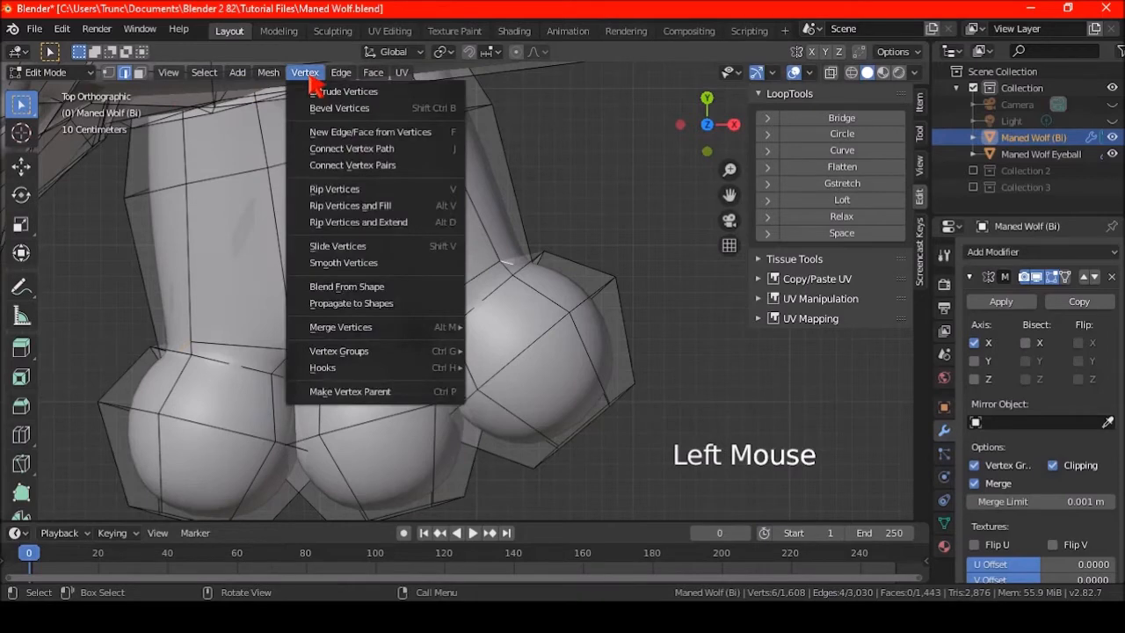
pyautogui.click(369, 257)
# Scale the selected side edges to 1.075 in X and Y only, widening the paw behind the toes
pyautogui.moveTo(461, 331); pyautogui.dragTo(496, 384, button='middle')
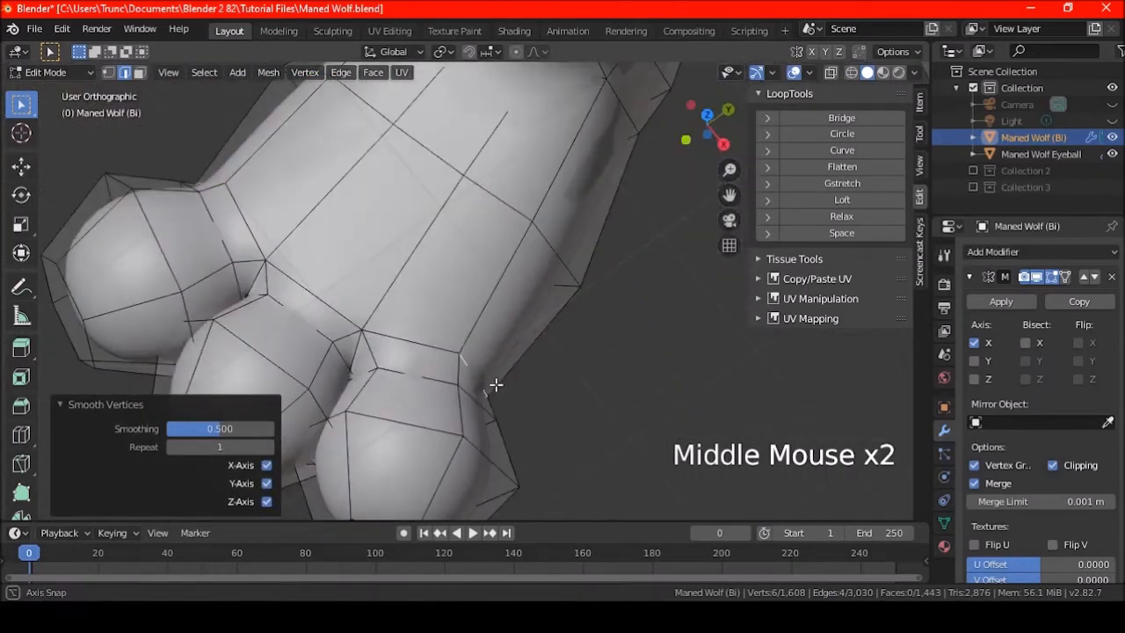
pyautogui.press('KP_7')
pyautogui.keyDown('shift'); pyautogui.moveTo(439, 314); pyautogui.dragTo(496, 264, button='middle'); pyautogui.keyUp('shift')
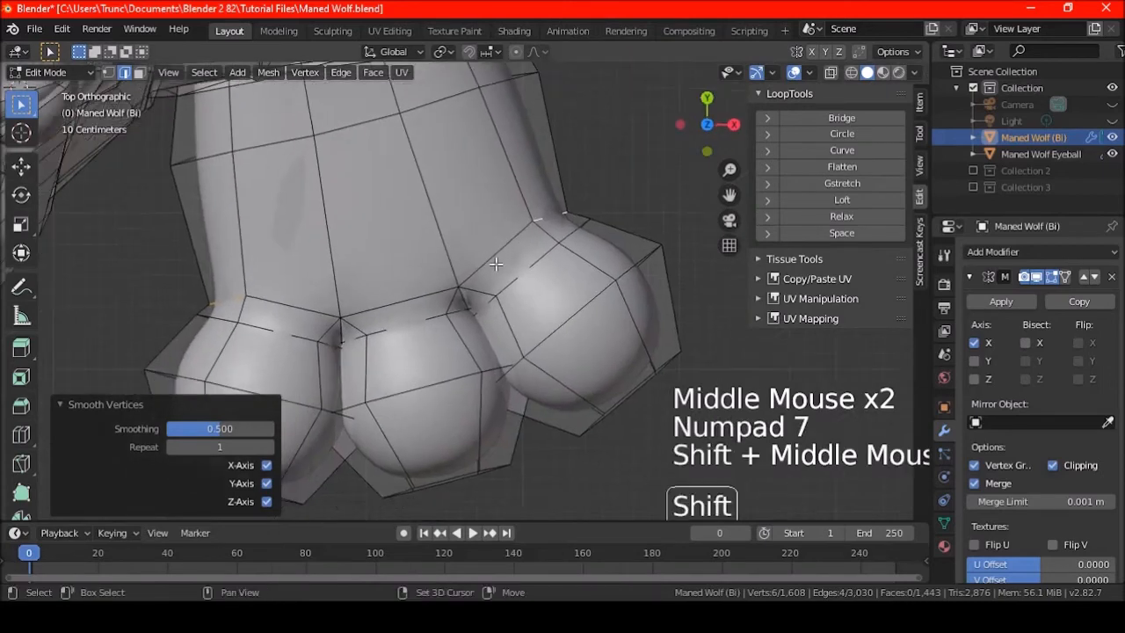
pyautogui.press('shift+KP_6')
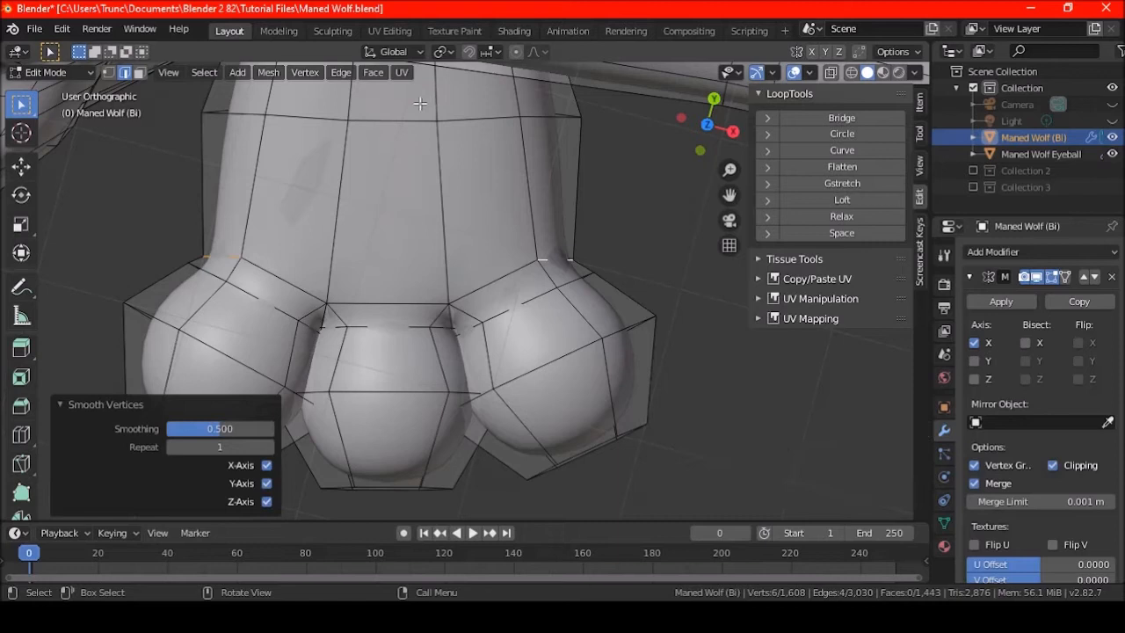
pyautogui.press('s')
pyautogui.hotkey('shift', 'z')
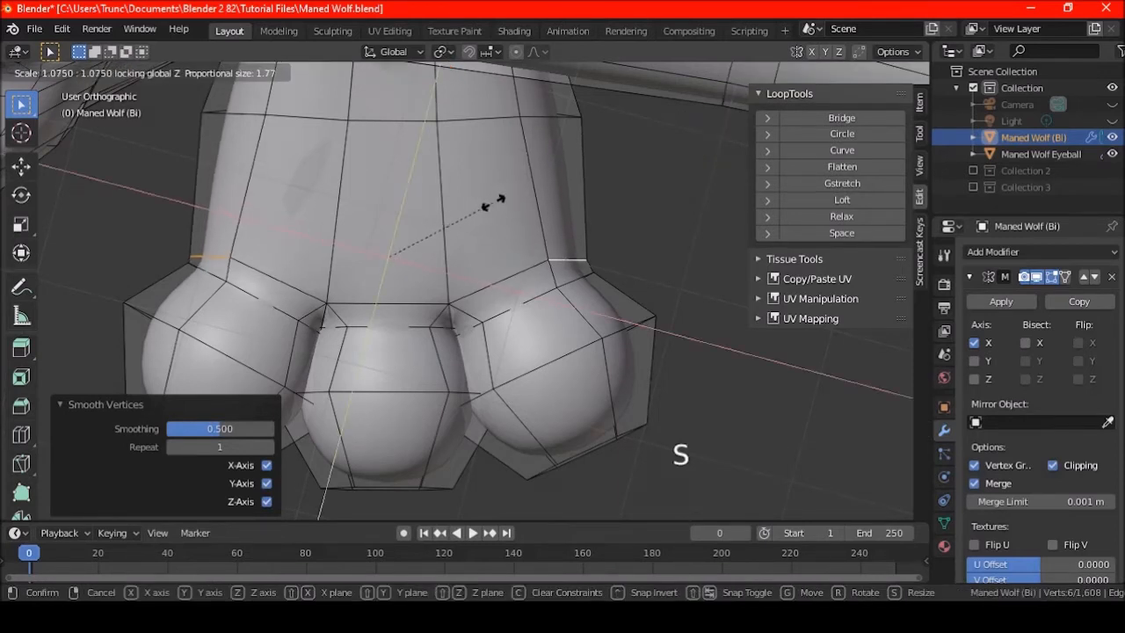
pyautogui.click(493, 204)
pyautogui.press('g')
pyautogui.press('g')
pyautogui.rightClick(509, 300)
# Select the two outer-side vertices behind the outer toe, slide them along the paw by a factor of 0.110, and deselect them
pyautogui.click(108, 73)
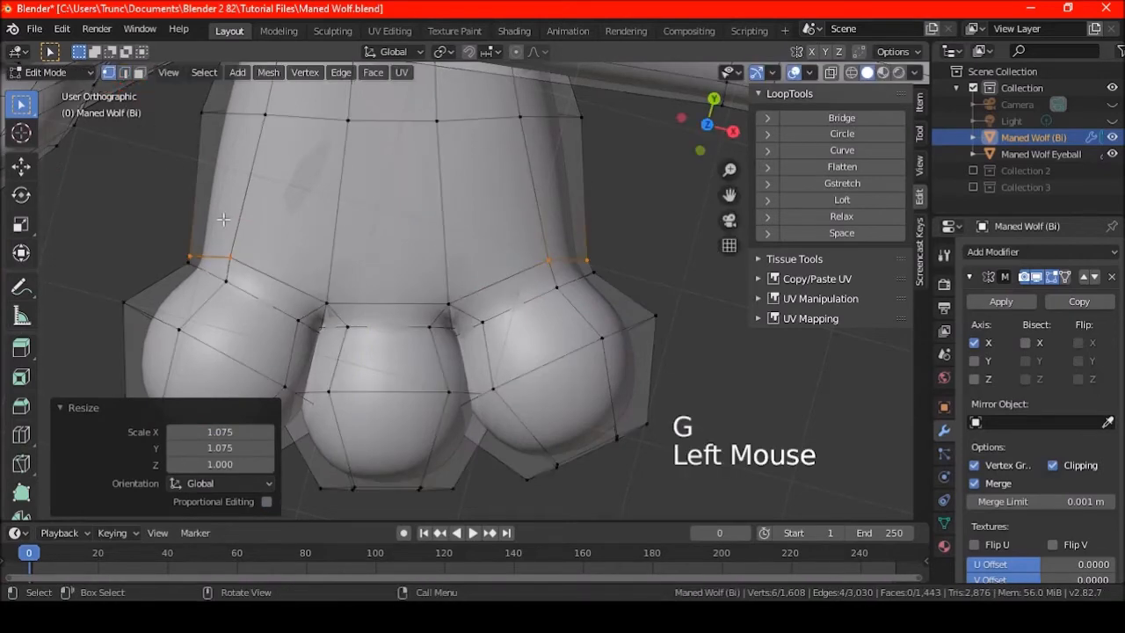
pyautogui.click(549, 258)
pyautogui.keyDown('shift'); pyautogui.click(590, 263); pyautogui.keyUp('shift')
pyautogui.moveTo(601, 269); pyautogui.dragTo(455, 153, button='middle')
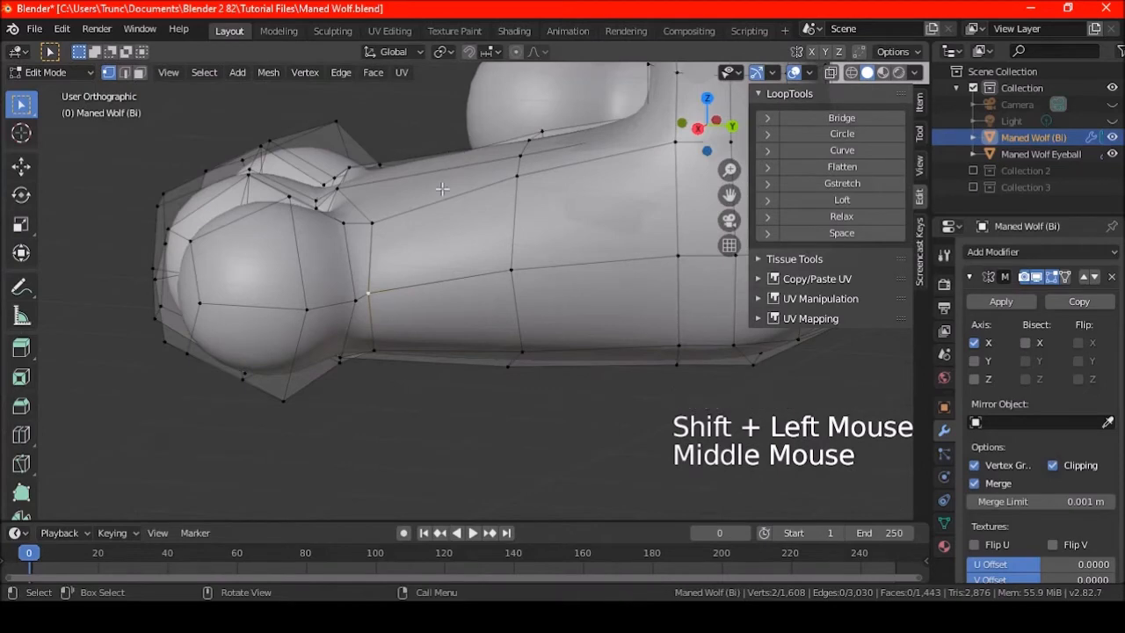
pyautogui.moveTo(426, 278); pyautogui.dragTo(432, 251, button='middle')
pyautogui.press('g')
pyautogui.press('g')
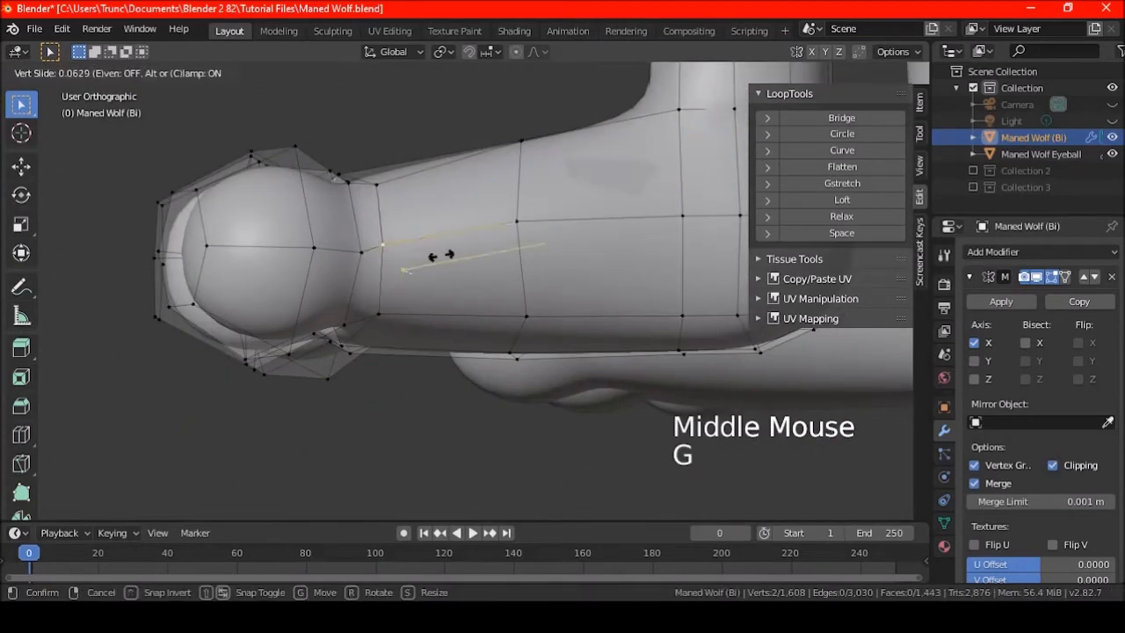
pyautogui.click(444, 255)
pyautogui.moveTo(444, 255); pyautogui.dragTo(386, 231, button='middle')
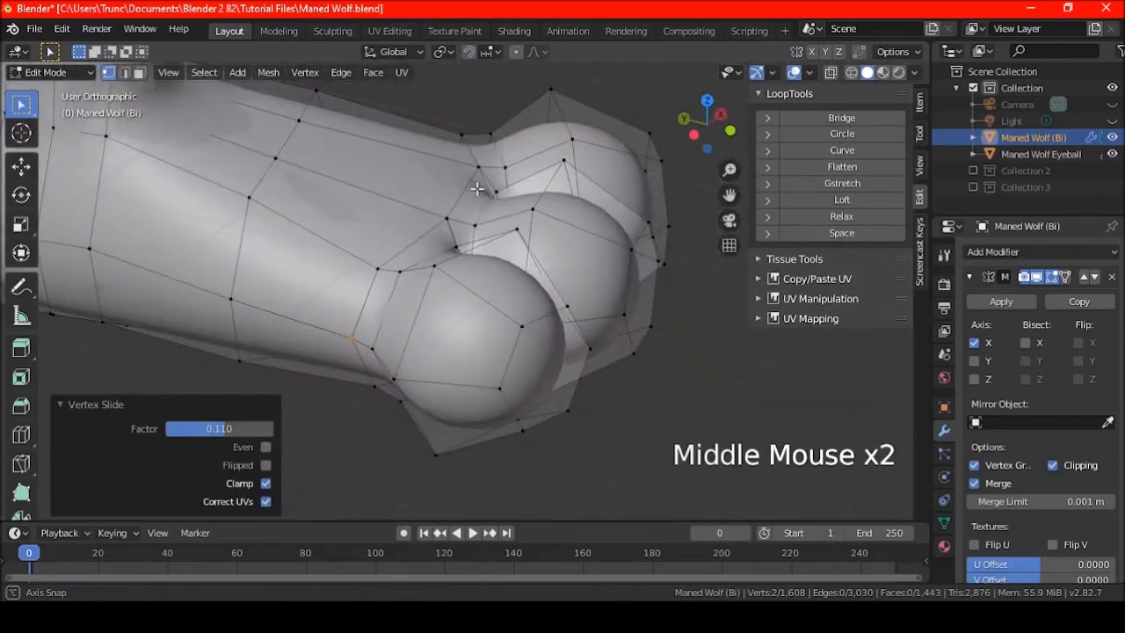
pyautogui.press('a')
pyautogui.press('a')
pyautogui.press('a')
# Add one centred loop cut around each of the three bands joining the toes to the paw
pyautogui.scroll(-4, 291, 250)
pyautogui.moveTo(290, 251); pyautogui.dragTo(233, 255, button='middle')
pyautogui.keyDown('shift'); pyautogui.moveTo(343, 237); pyautogui.dragTo(273, 269, button='middle'); pyautogui.keyUp('shift')
pyautogui.moveTo(422, 246); pyautogui.dragTo(334, 277, button='middle')
pyautogui.scroll(2, 369, 264)
pyautogui.scroll(2, 323, 276)
pyautogui.hotkey('ctrl', 'r')
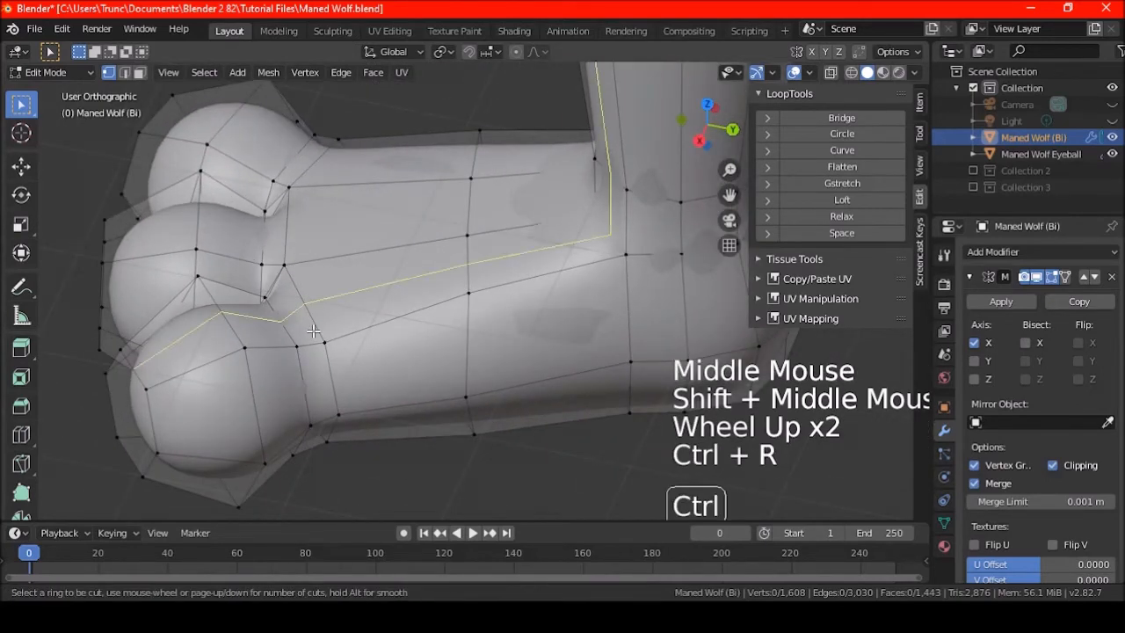
pyautogui.click(315, 350)
pyautogui.hotkey('ctrl', 'r')
pyautogui.click(278, 262)
pyautogui.hotkey('ctrl', 'r')
pyautogui.click(299, 207)
# Select the new edge loops around all three toe bases, scale them to 0.931 in Global orientation, and deselect
pyautogui.moveTo(299, 207); pyautogui.dragTo(371, 249, button='middle')
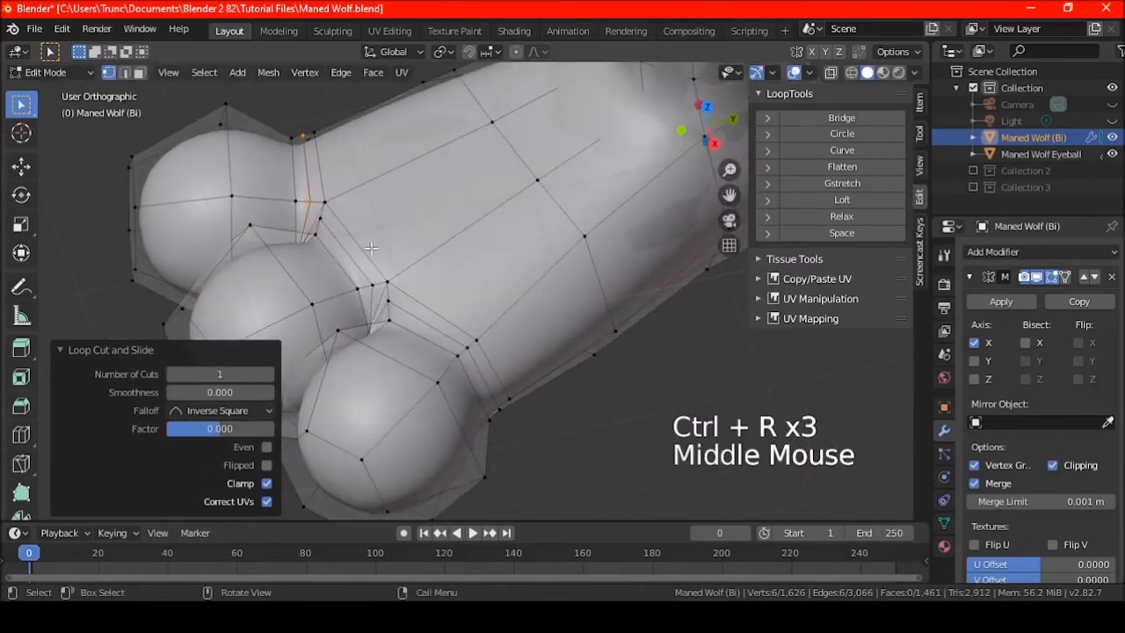
pyautogui.click(448, 53)
pyautogui.click(460, 108)
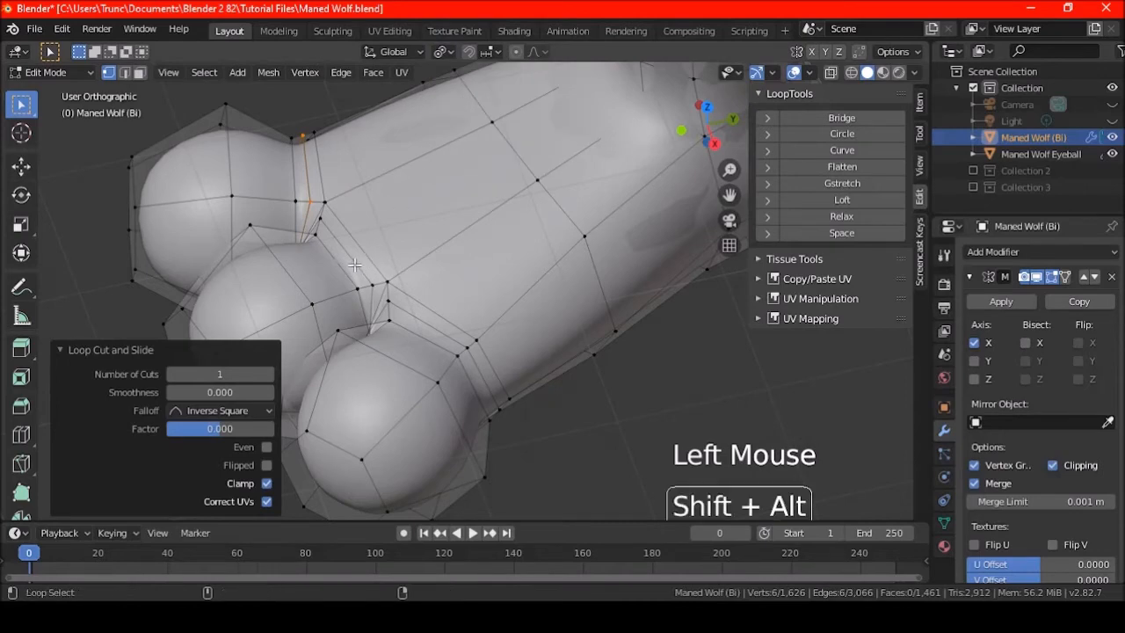
pyautogui.keyDown('alt'); pyautogui.keyDown('shift'); pyautogui.click(436, 326); pyautogui.keyUp('shift'); pyautogui.keyUp('alt')
pyautogui.press('s')
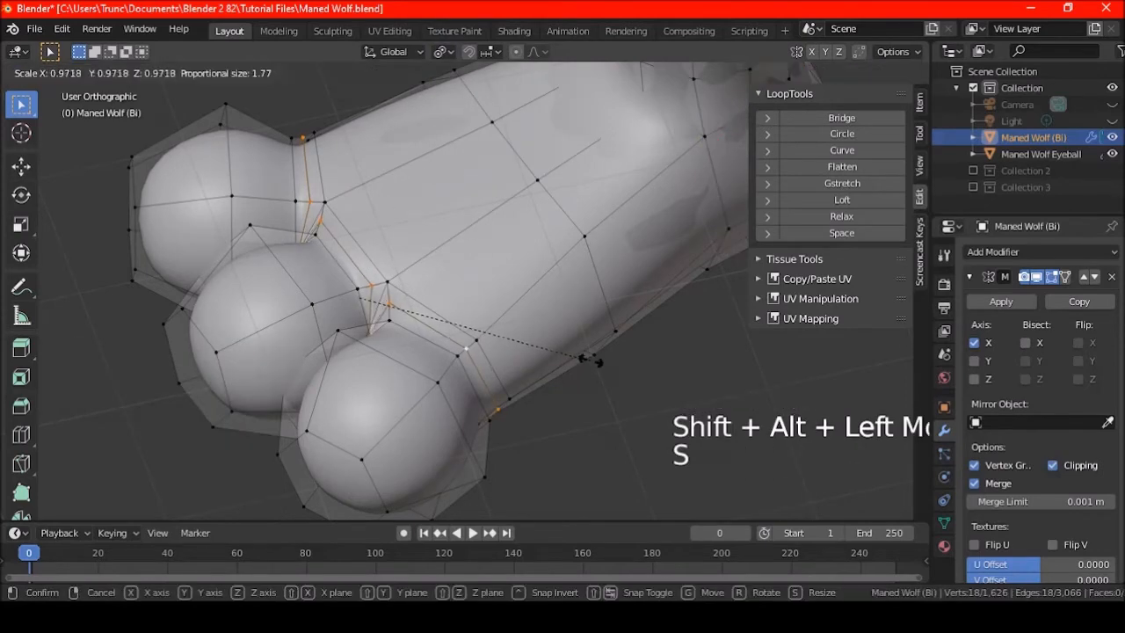
pyautogui.click(580, 355)
pyautogui.scroll(-5, 580, 355)
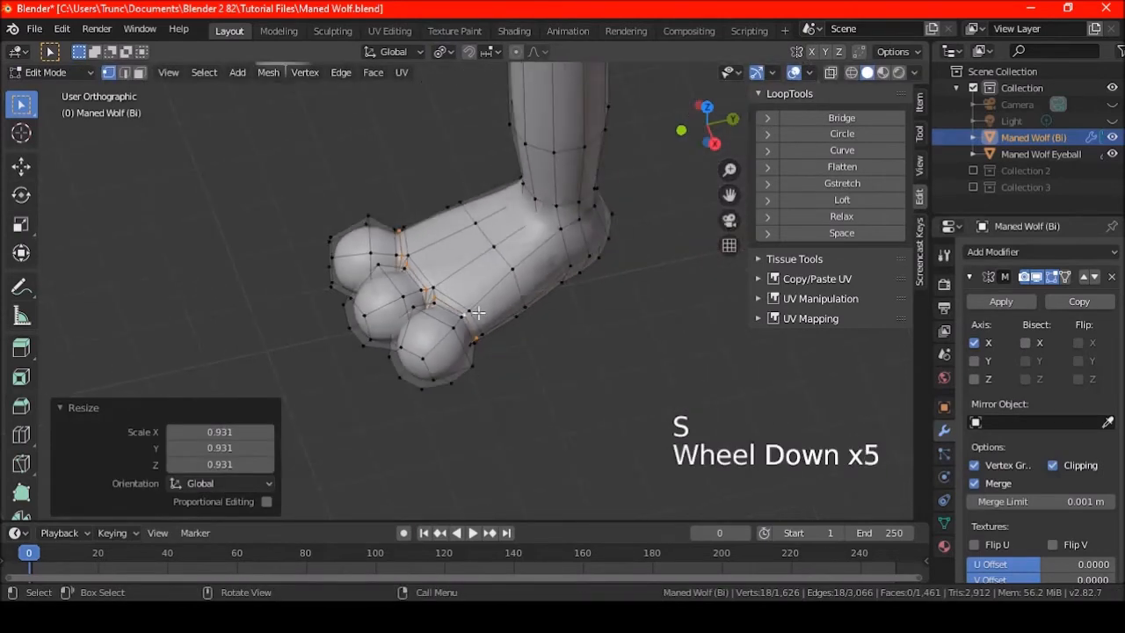
pyautogui.press('a')
pyautogui.press('a')
pyautogui.press('a')
# Examine the feet and toes from several angles, including in Object Mode without the mesh wireframe
pyautogui.scroll(-4, 498, 271)
pyautogui.keyDown('shift'); pyautogui.moveTo(498, 271); pyautogui.dragTo(443, 350, button='middle'); pyautogui.keyUp('shift')
pyautogui.scroll(5, 492, 364)
pyautogui.click(493, 314)
pyautogui.press('a')
pyautogui.press('a')
pyautogui.press('a')
pyautogui.scroll(-4, 378, 405)
pyautogui.keyDown('shift'); pyautogui.moveTo(281, 499); pyautogui.dragTo(466, 327, button='middle'); pyautogui.keyUp('shift')
pyautogui.moveTo(466, 329); pyautogui.dragTo(480, 355, button='middle')
pyautogui.keyDown('shift'); pyautogui.moveTo(520, 453); pyautogui.dragTo(431, 331, button='middle'); pyautogui.keyUp('shift')
pyautogui.press('Tab')
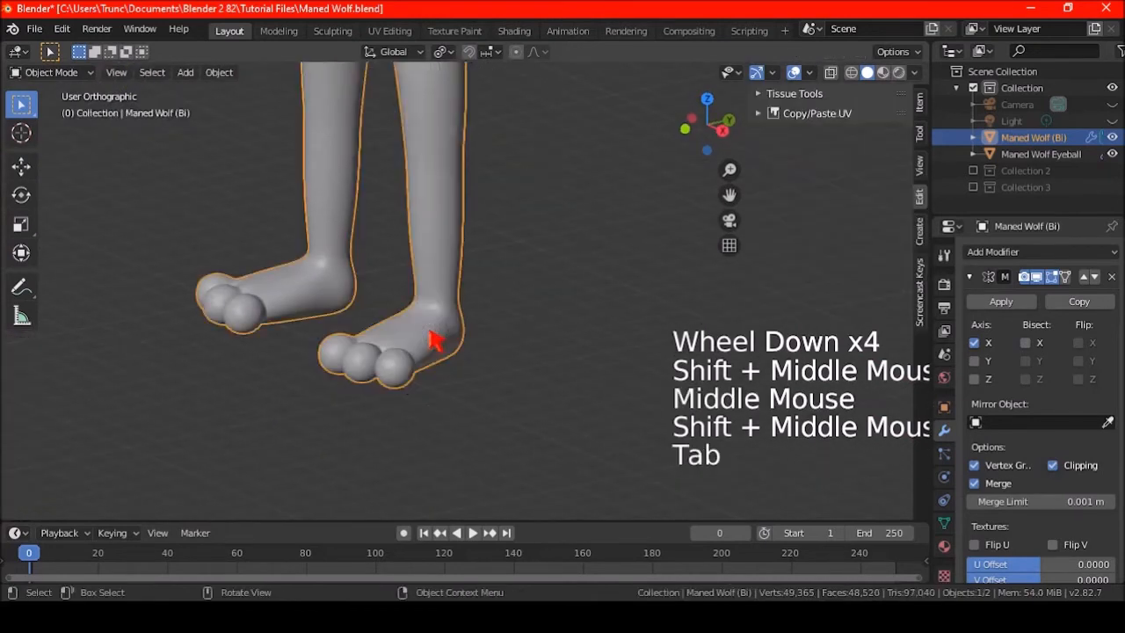
pyautogui.scroll(-2, 444, 356)
pyautogui.moveTo(455, 372); pyautogui.dragTo(446, 301, button='middle')
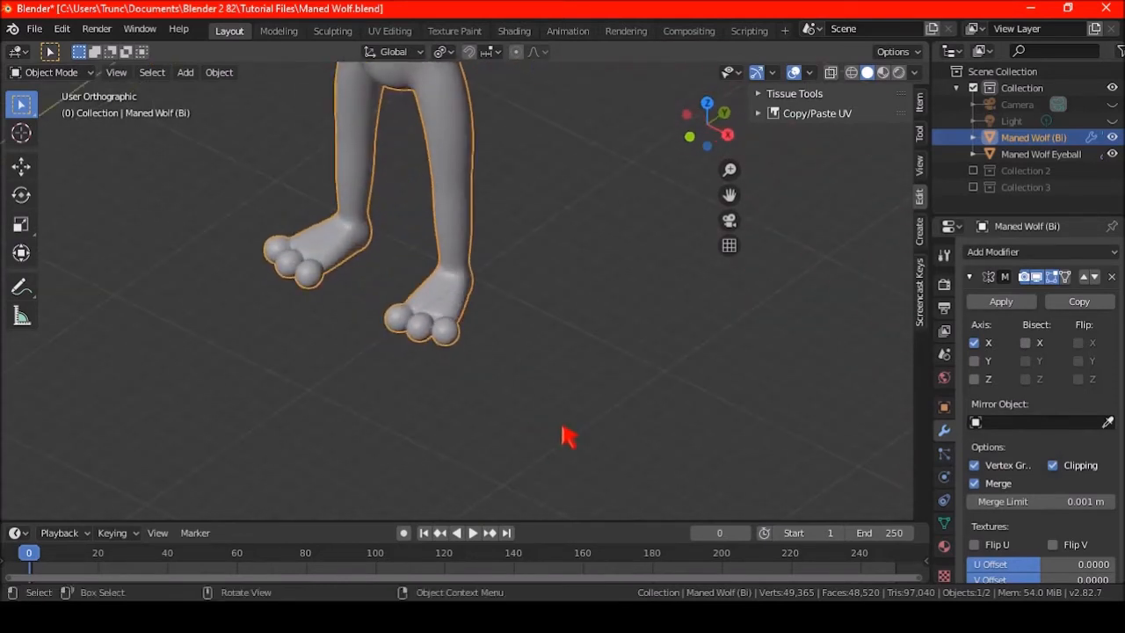
pyautogui.scroll(3, 484, 402)
pyautogui.keyDown('shift'); pyautogui.moveTo(484, 402); pyautogui.dragTo(485, 371, button='middle'); pyautogui.keyUp('shift')
# In Edit Mode, scale the edge loop around the middle of the paw to about 1.09 along X in View orientation, seen from below
pyautogui.press('Tab')
pyautogui.scroll(3, 467, 397)
pyautogui.keyDown('alt'); pyautogui.keyDown('shift'); pyautogui.click(430, 380); pyautogui.keyUp('shift'); pyautogui.keyUp('alt')
pyautogui.moveTo(431, 380); pyautogui.dragTo(512, 316, button='middle')
pyautogui.press('ctrl+KP_7')
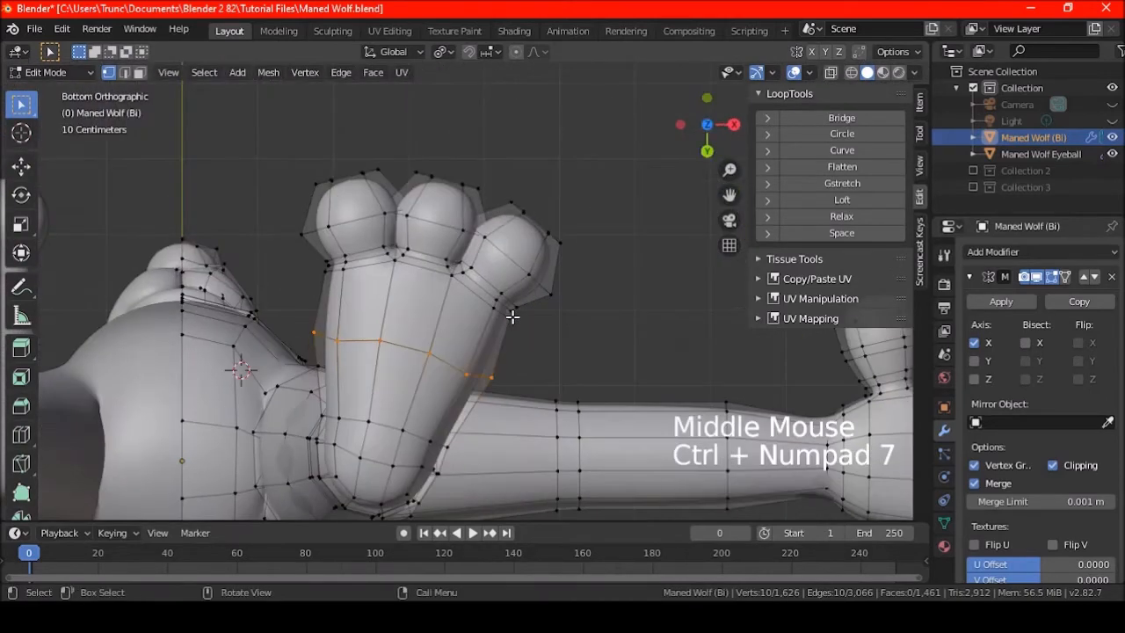
pyautogui.press('shift+KP_4')
pyautogui.keyDown('shift'); pyautogui.moveTo(453, 297); pyautogui.dragTo(505, 293, button='middle'); pyautogui.keyUp('shift')
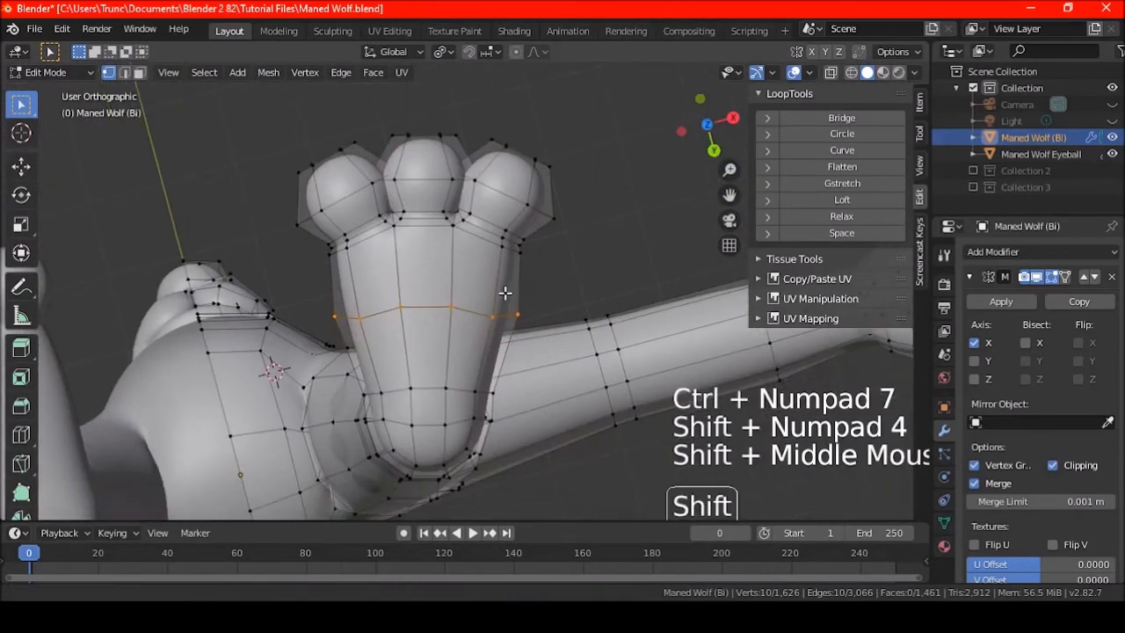
pyautogui.click(421, 51)
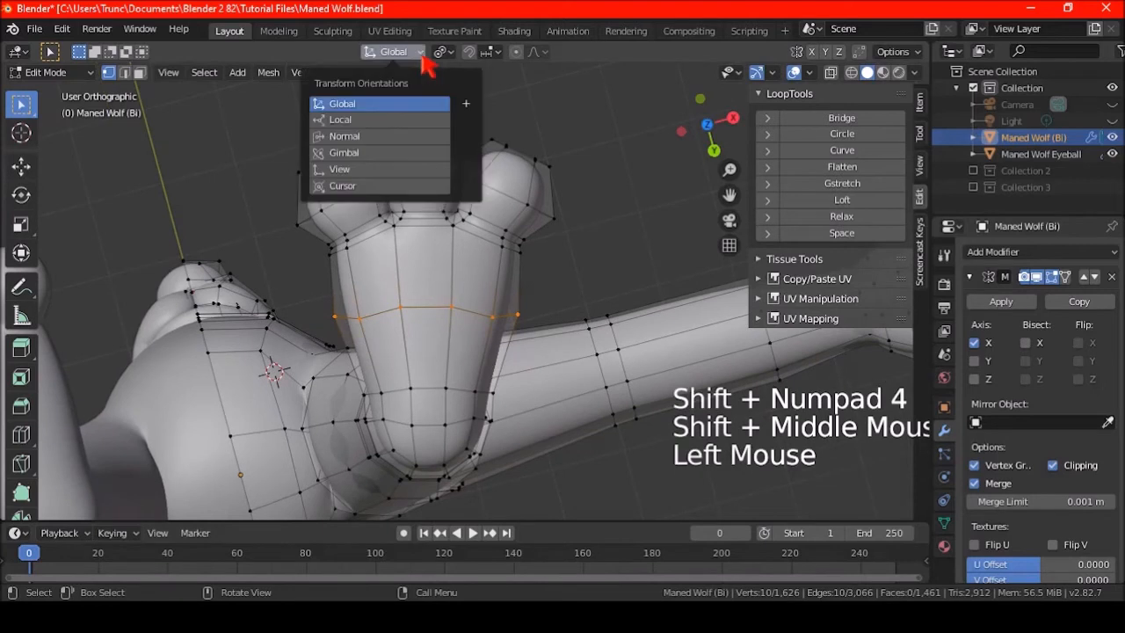
pyautogui.click(372, 169)
pyautogui.press('s')
pyautogui.press('x')
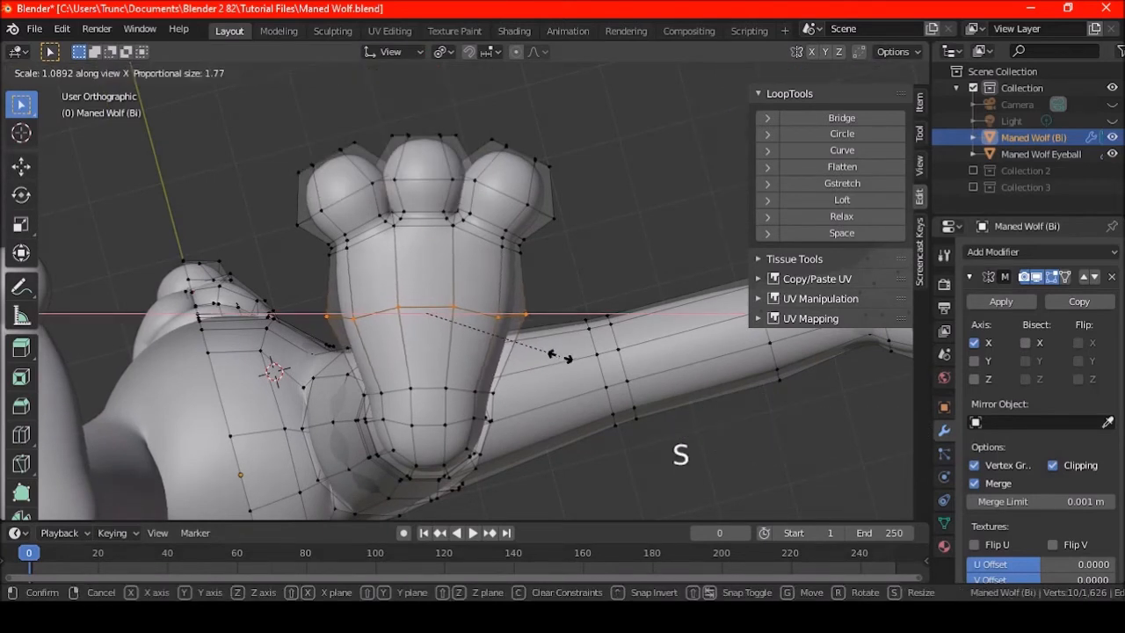
pyautogui.click(552, 354)
pyautogui.press('a')
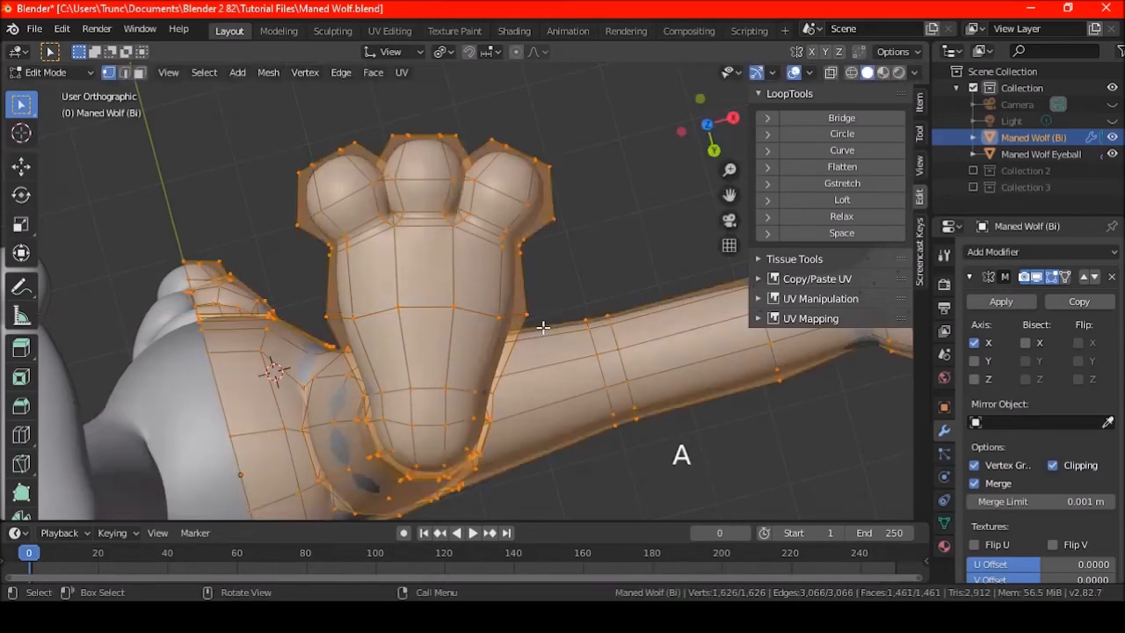
pyautogui.press('a')
pyautogui.press('a')
# Select the four vertices around the underside of the heel, edge-slide them toward the toes by a factor of 0.162, and deselect
pyautogui.scroll(-4, 532, 308)
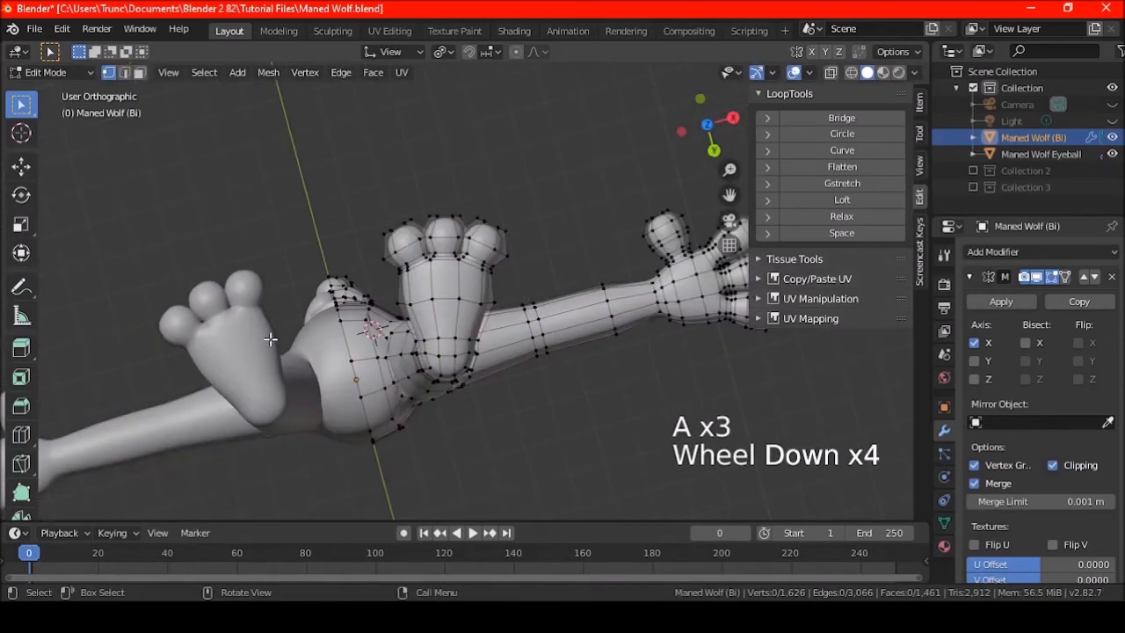
pyautogui.scroll(3, 461, 388)
pyautogui.keyDown('shift'); pyautogui.moveTo(461, 388); pyautogui.dragTo(465, 371, button='middle'); pyautogui.keyUp('shift')
pyautogui.scroll(3, 465, 371)
pyautogui.click(392, 385)
pyautogui.keyDown('shift'); pyautogui.click(410, 409); pyautogui.keyUp('shift')
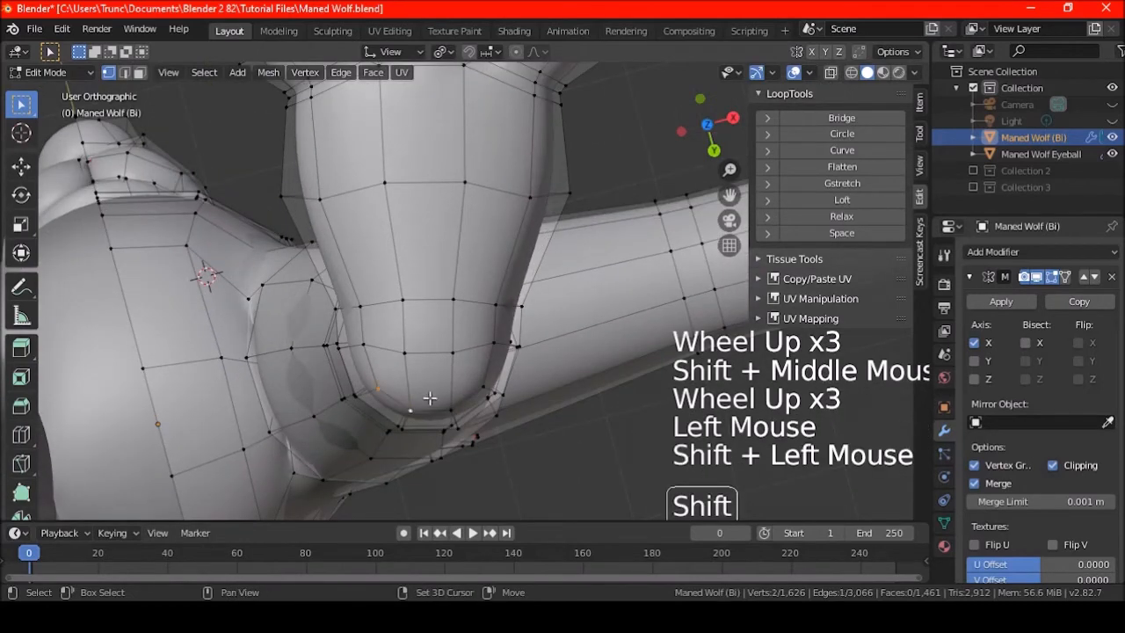
pyautogui.keyDown('shift'); pyautogui.click(477, 384); pyautogui.keyUp('shift')
pyautogui.press('g')
pyautogui.press('g')
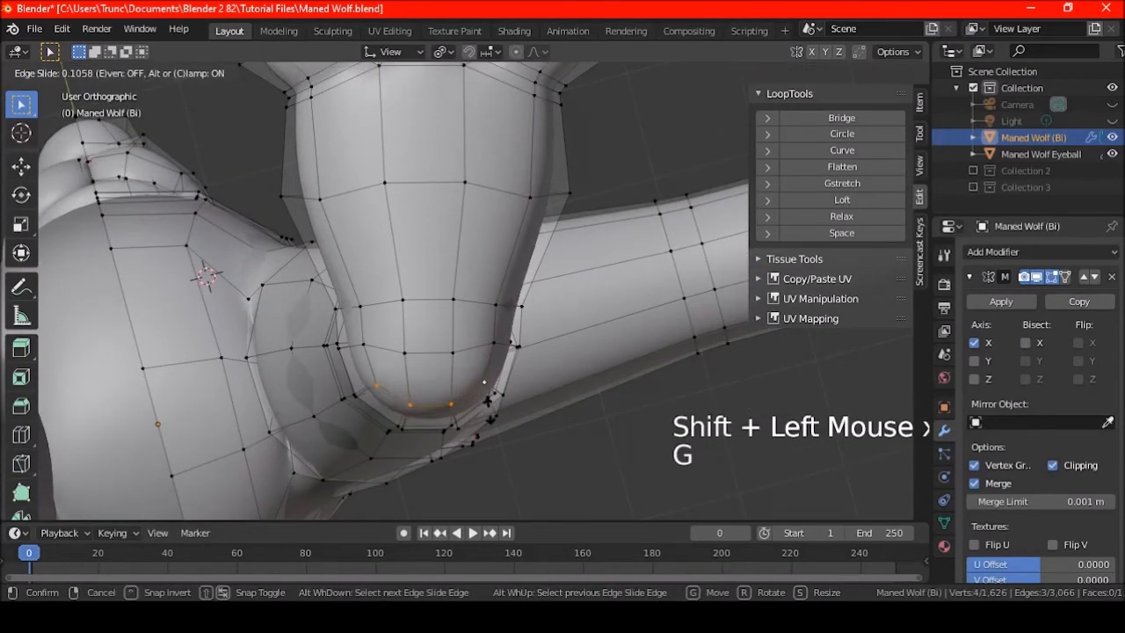
pyautogui.click(489, 400)
pyautogui.scroll(-5, 478, 347)
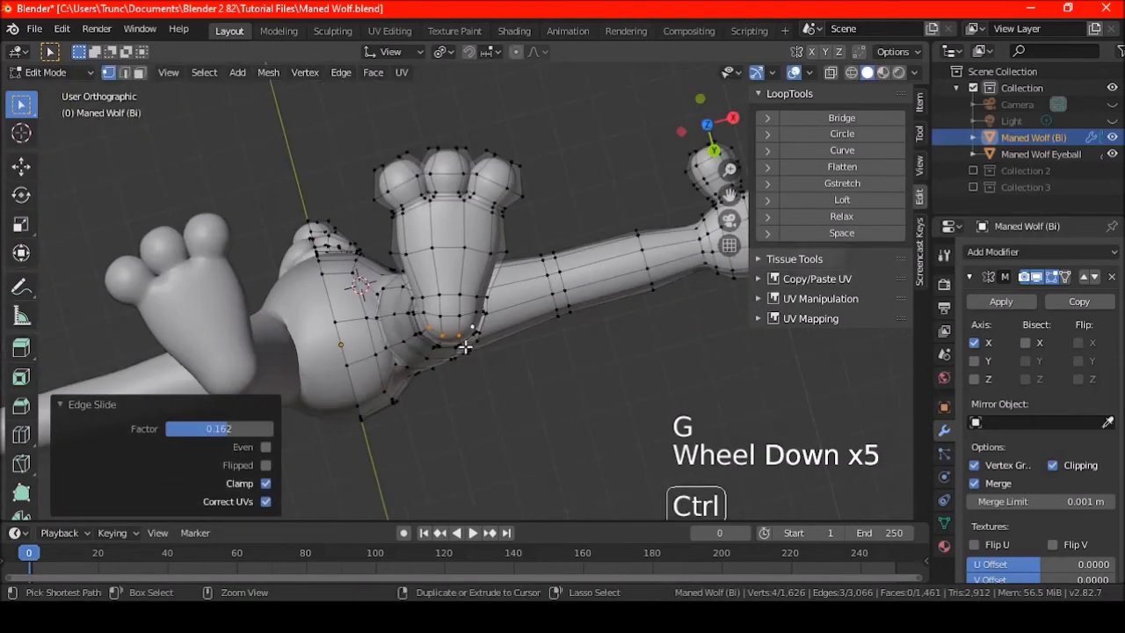
pyautogui.hotkey('ctrl', 'z')
pyautogui.hotkey('ctrl', 'shift', 'z')
pyautogui.press('a')
pyautogui.press('a')
pyautogui.press('a')
# Return to Object Mode with the whole character in view and save the file
pyautogui.moveTo(499, 288); pyautogui.dragTo(531, 367, button='middle')
pyautogui.press('Tab')
pyautogui.scroll(-4, 454, 393)
pyautogui.scroll(-1, 527, 401)
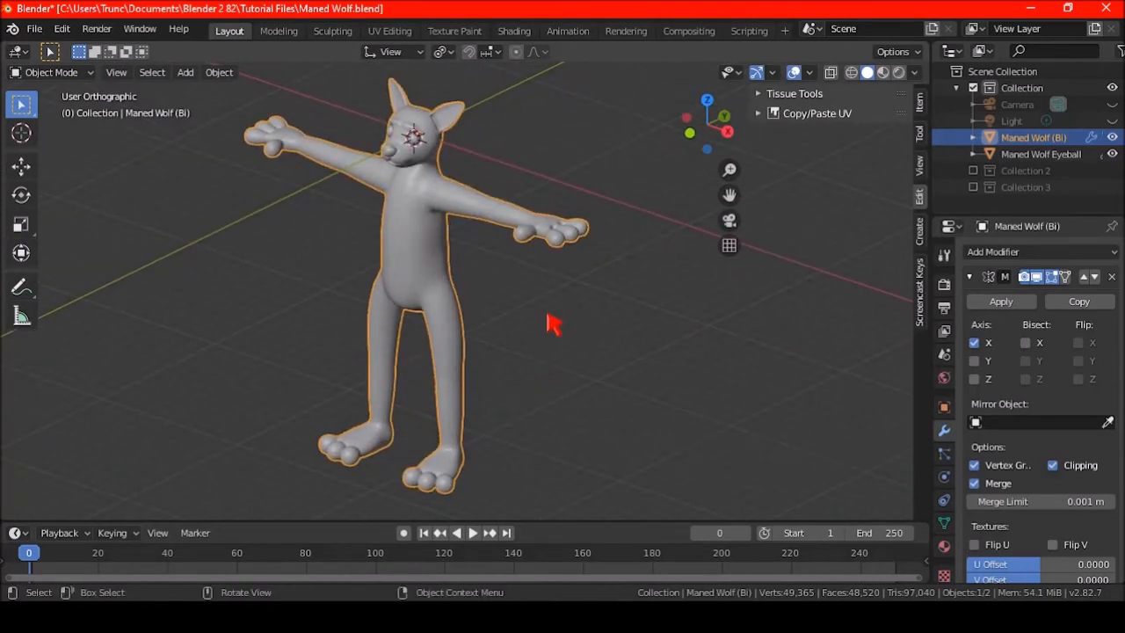
pyautogui.hotkey('ctrl', 's')
# In Edit Mode with X-ray on, edge-slide the loop joining the leg to the torso by a factor of -0.471, and turn X-ray off
pyautogui.press('Tab')
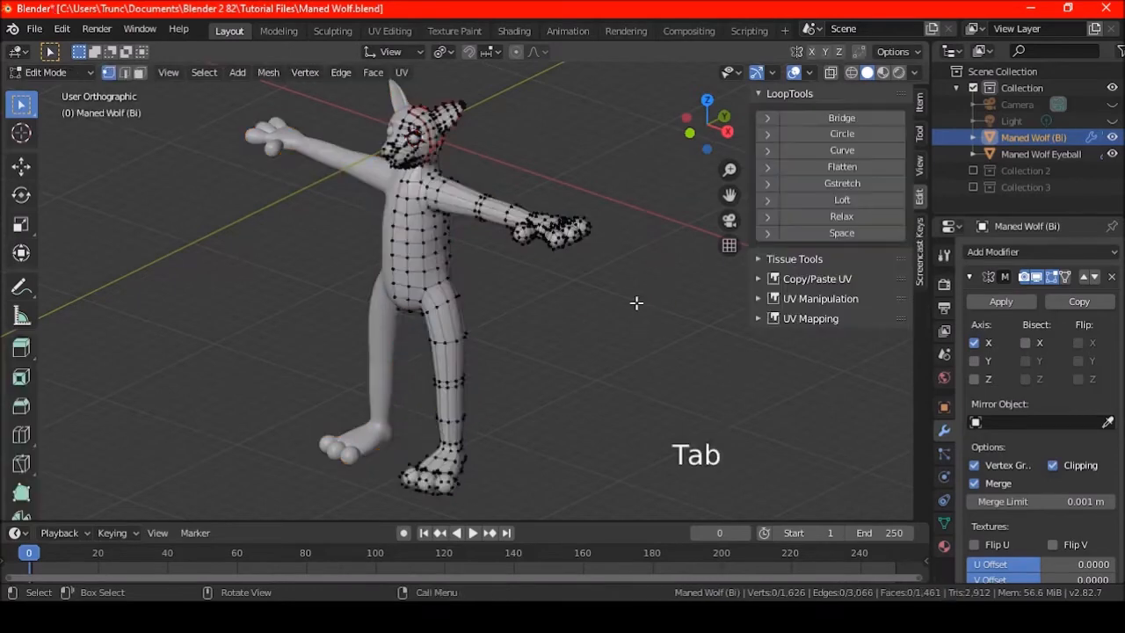
pyautogui.keyDown('shift'); pyautogui.moveTo(559, 345); pyautogui.dragTo(581, 306, button='middle'); pyautogui.keyUp('shift')
pyautogui.scroll(6, 581, 306)
pyautogui.keyDown('alt'); pyautogui.keyDown('shift'); pyautogui.click(513, 258); pyautogui.keyUp('shift'); pyautogui.keyUp('alt')
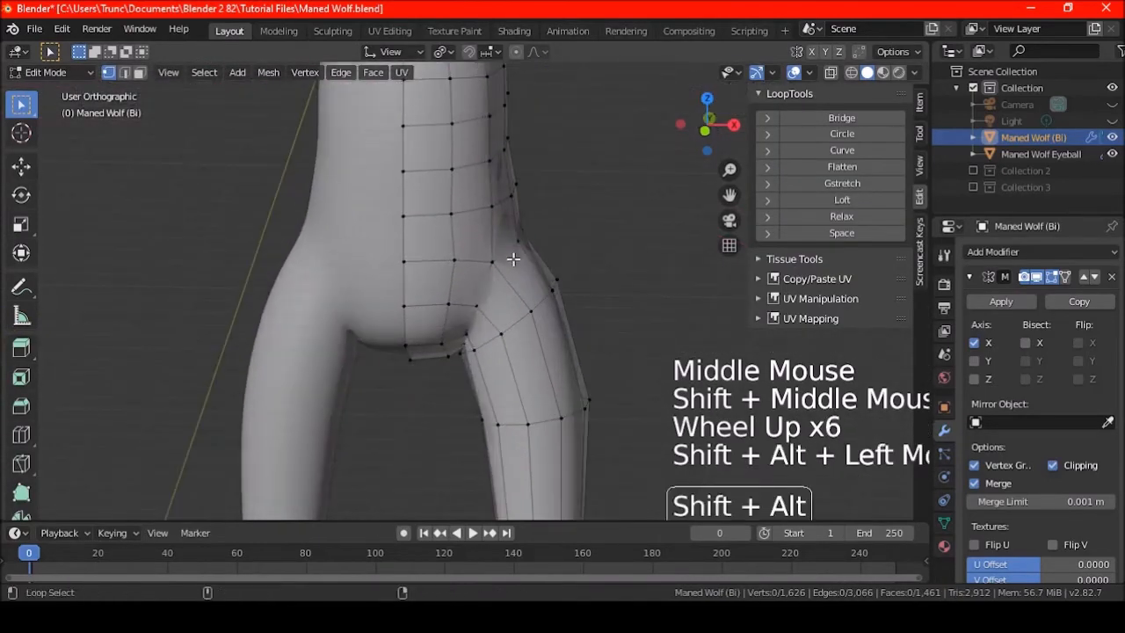
pyautogui.click(830, 73)
pyautogui.moveTo(587, 266); pyautogui.dragTo(537, 331, button='middle')
pyautogui.keyDown('alt'); pyautogui.keyDown('shift'); pyautogui.click(485, 266); pyautogui.keyUp('shift'); pyautogui.keyUp('alt')
pyautogui.scroll(4, 548, 292)
pyautogui.keyDown('alt'); pyautogui.keyDown('shift'); pyautogui.click(588, 250); pyautogui.keyUp('shift'); pyautogui.keyUp('alt')
pyautogui.moveTo(588, 250); pyautogui.dragTo(571, 312, button='middle')
pyautogui.hotkey('ctrl', 'z')
pyautogui.keyDown('alt'); pyautogui.keyDown('shift'); pyautogui.click(569, 264); pyautogui.keyUp('shift'); pyautogui.keyUp('alt')
pyautogui.moveTo(569, 264); pyautogui.dragTo(452, 308, button='middle')
pyautogui.scroll(-3, 566, 299)
pyautogui.press('KP_1')
pyautogui.scroll(-1, 545, 330)
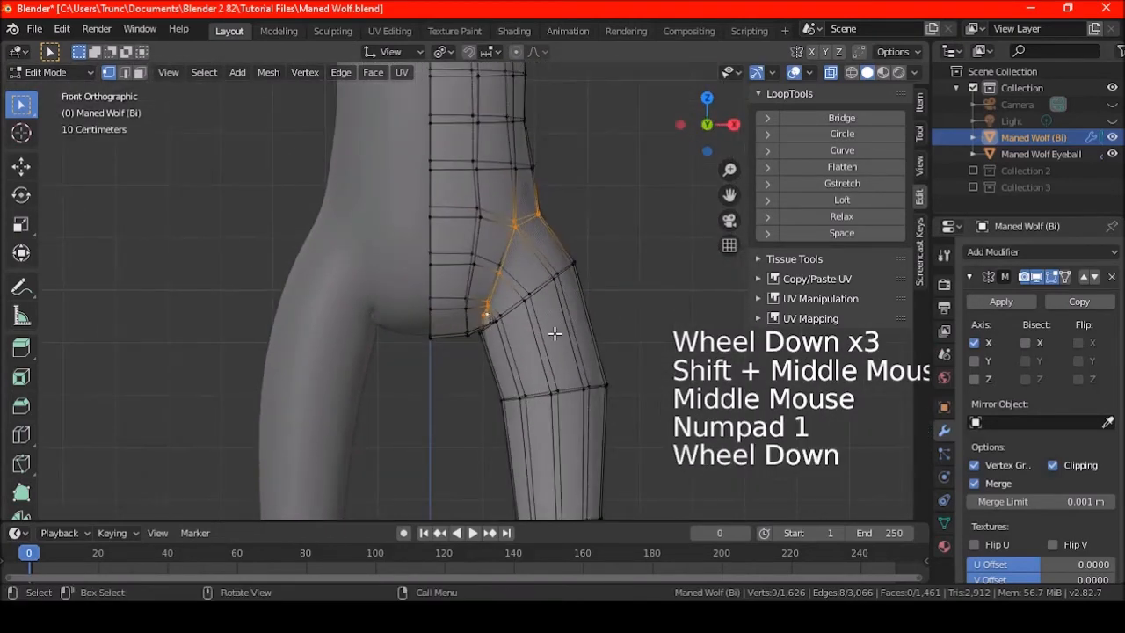
pyautogui.press('g')
pyautogui.press('g')
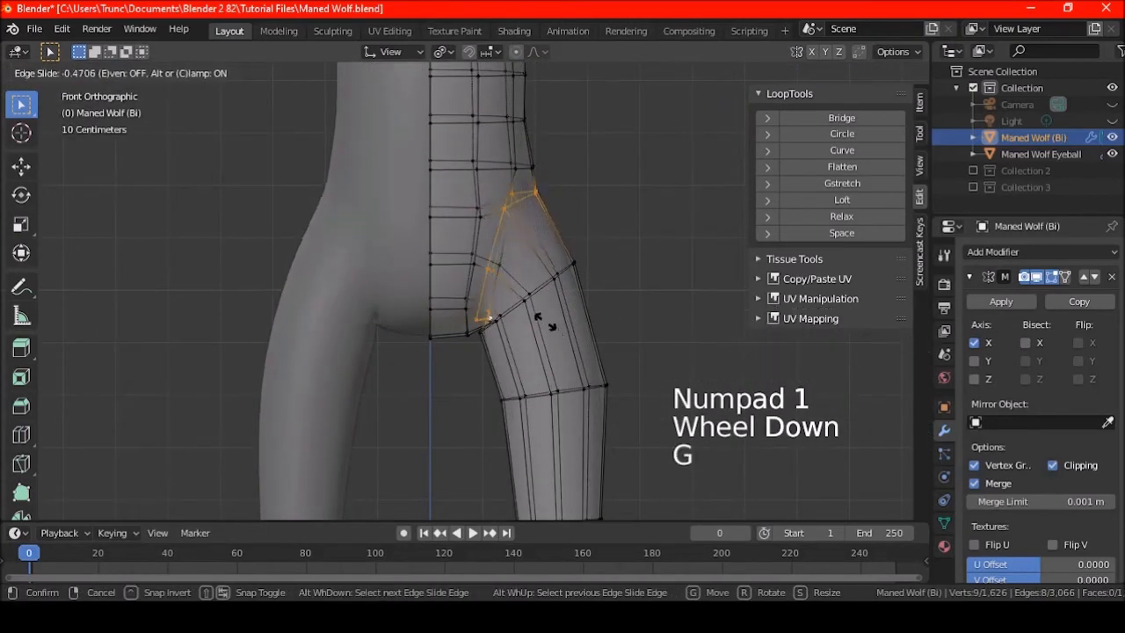
pyautogui.click(541, 318)
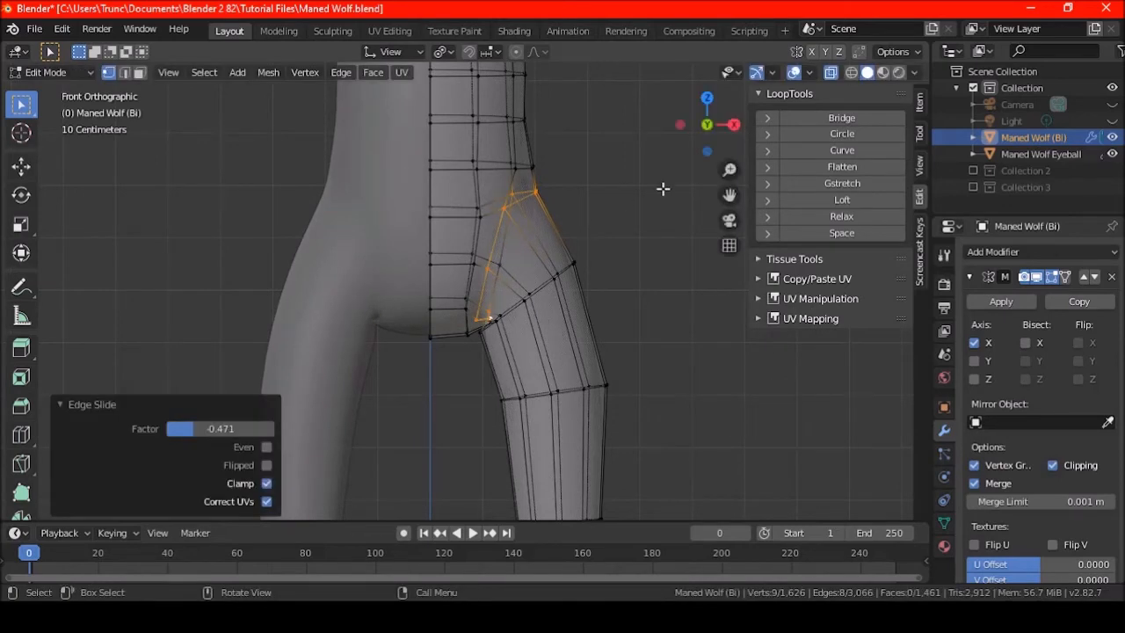
pyautogui.click(831, 74)
# Compare the hip joint with and without the edge slide from several angles, keep the slide, and clear the selection
pyautogui.moveTo(559, 307); pyautogui.dragTo(538, 226, button='middle')
pyautogui.moveTo(496, 300); pyautogui.dragTo(520, 328, button='middle')
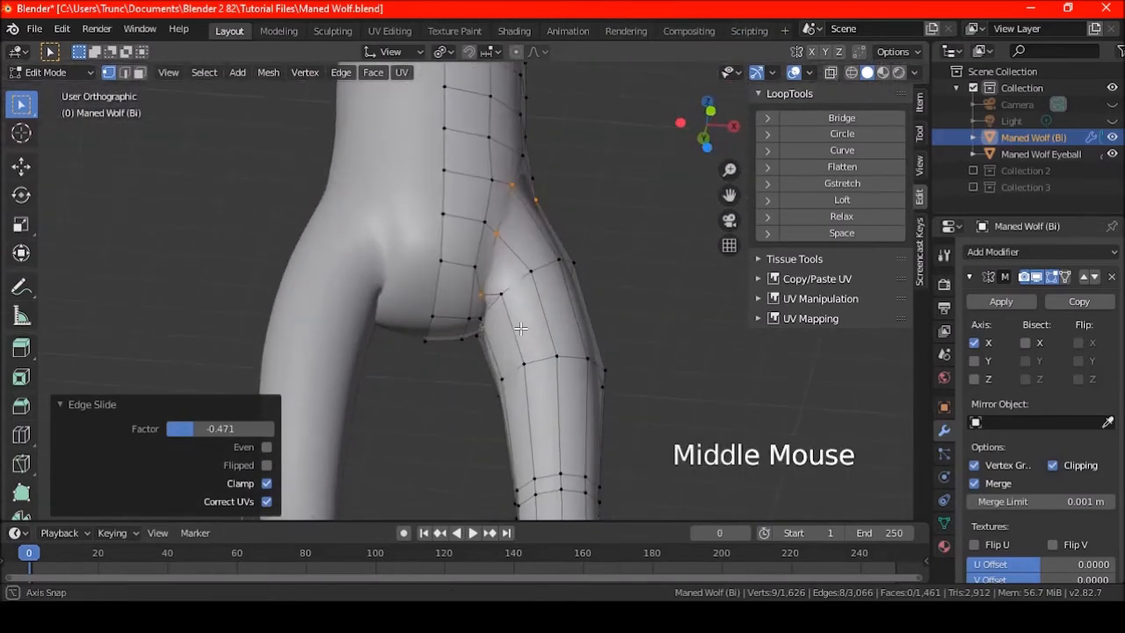
pyautogui.hotkey('ctrl', 'z')
pyautogui.hotkey('ctrl', 'shift', 'z')
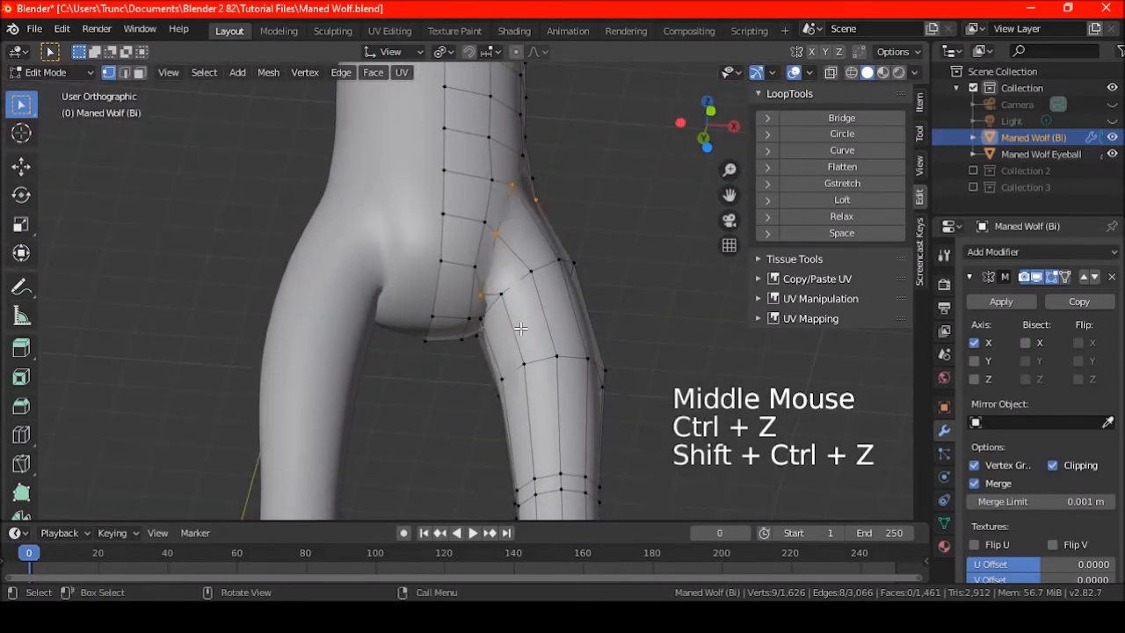
pyautogui.moveTo(520, 328); pyautogui.dragTo(511, 215, button='middle')
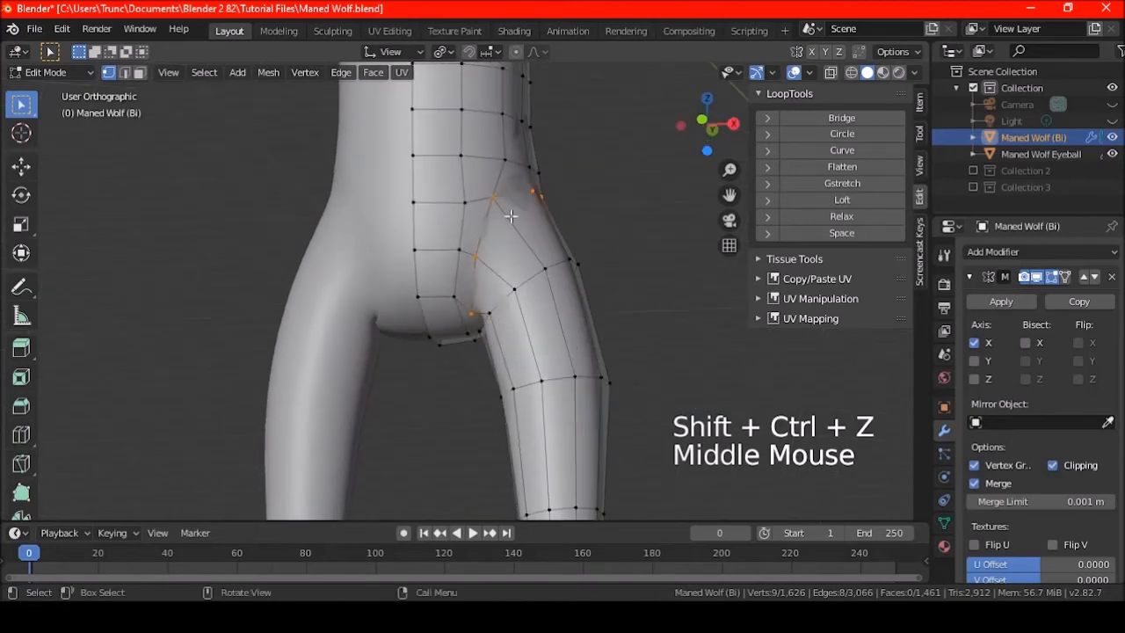
pyautogui.moveTo(514, 176); pyautogui.dragTo(503, 310, button='middle')
pyautogui.scroll(3, 492, 326)
pyautogui.press('a')
pyautogui.press('a')
pyautogui.press('a')
# Try to smooth the torso underside between the legs by growing an edge selection there and smoothing its vertices once at 1.000
pyautogui.moveTo(494, 361); pyautogui.dragTo(491, 229, button='middle')
pyautogui.keyDown('shift'); pyautogui.click(457, 226); pyautogui.keyUp('shift')
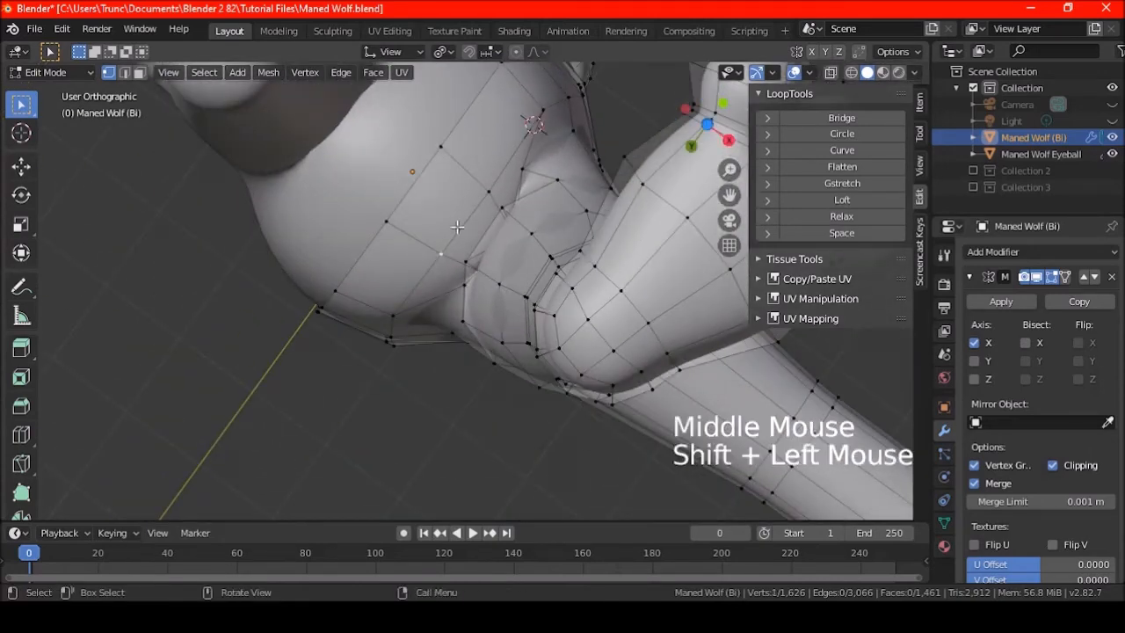
pyautogui.click(124, 72)
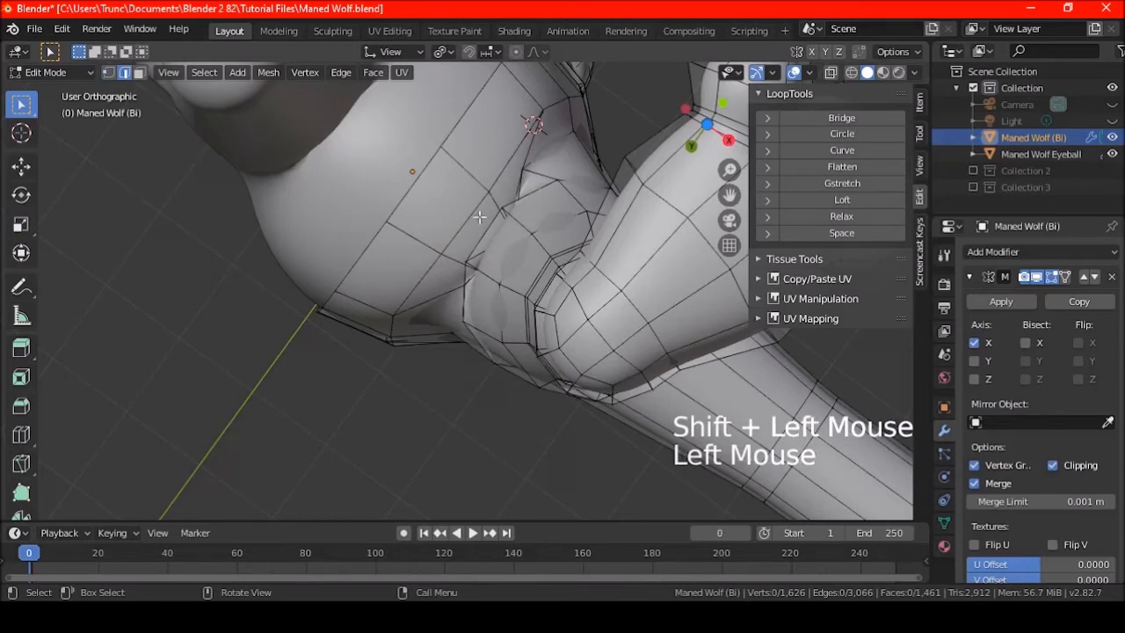
pyautogui.click(109, 73)
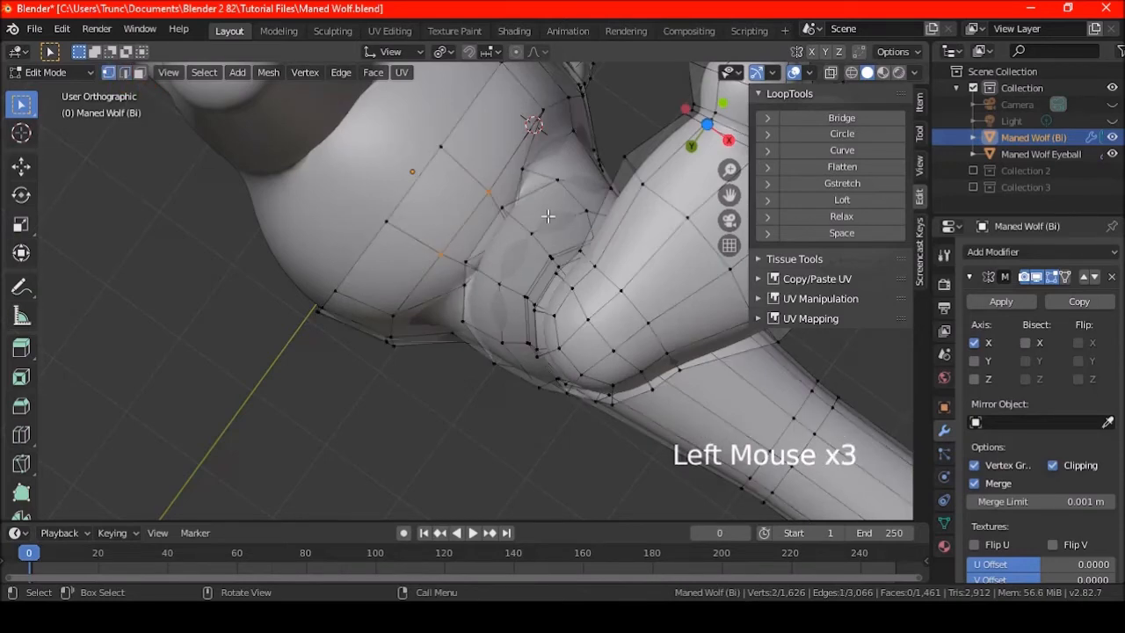
pyautogui.press('ctrl+KP_Add')
pyautogui.moveTo(496, 188); pyautogui.dragTo(432, 322, button='middle')
pyautogui.scroll(-2, 432, 322)
pyautogui.rightClick(437, 335)
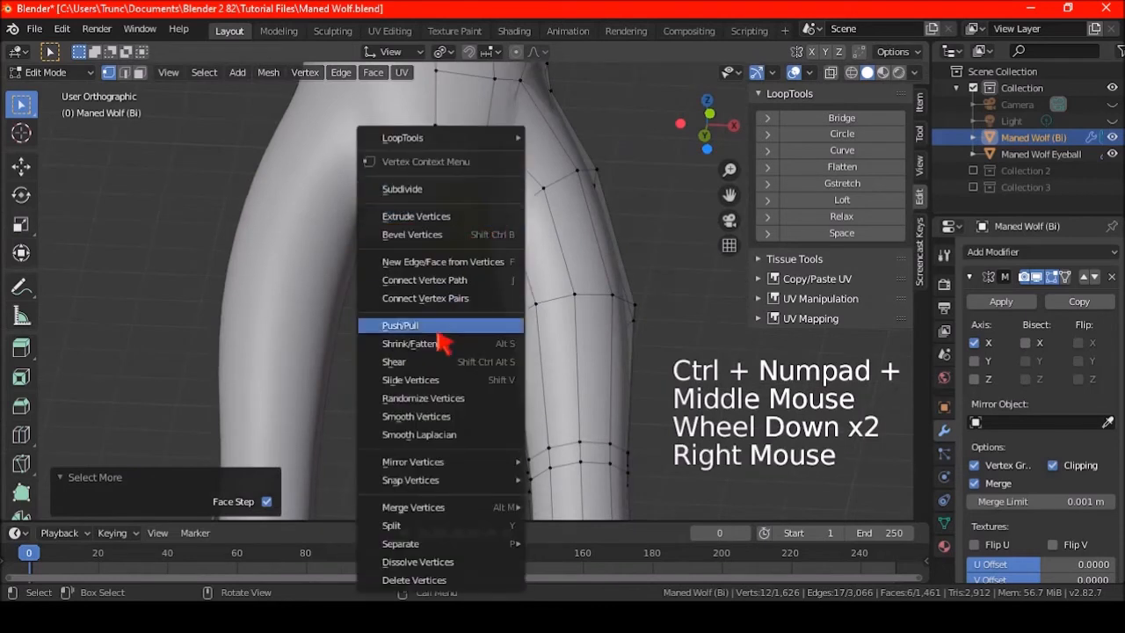
pyautogui.click(426, 417)
pyautogui.moveTo(381, 402); pyautogui.dragTo(461, 347, button='middle')
pyautogui.moveTo(255, 431)
pyautogui.mouseDown()
pyautogui.moveTo(274, 431)
pyautogui.moveTo(175, 429)
pyautogui.moveTo(274, 429)
pyautogui.mouseUp()
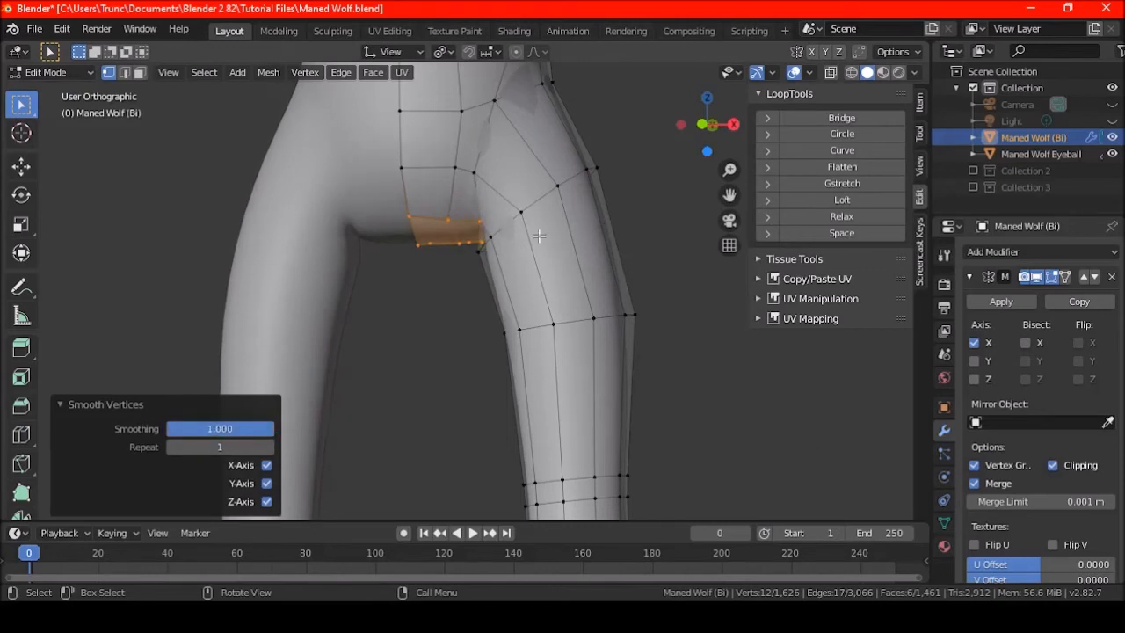
pyautogui.moveTo(482, 262); pyautogui.dragTo(475, 271, button='middle')
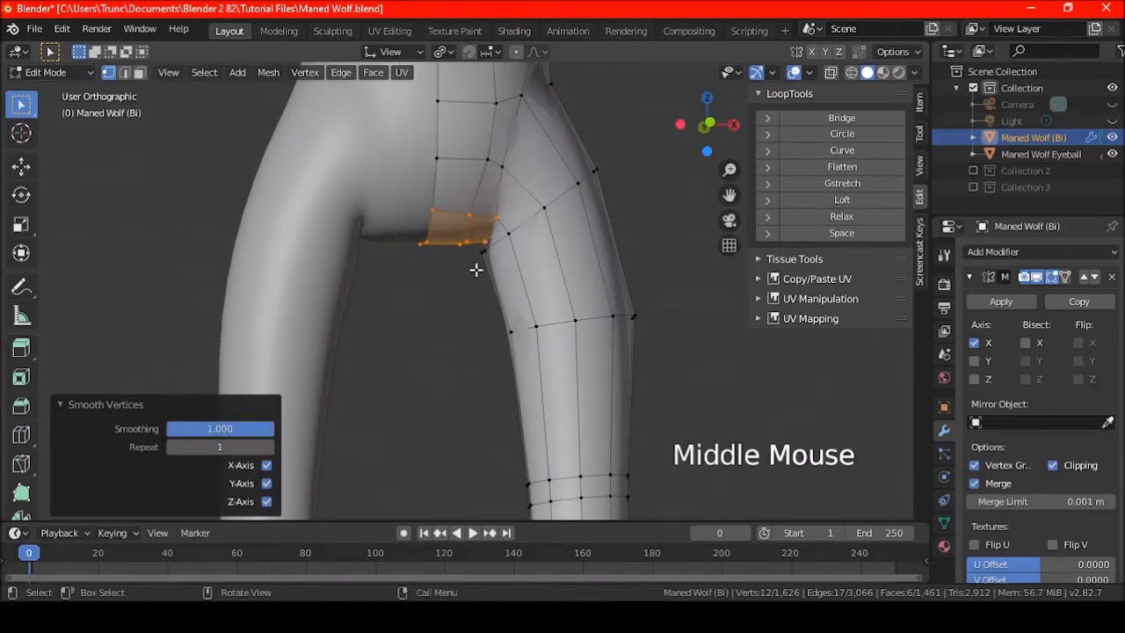
# Undo the vertex smoothing on the torso underside and clear the selection
pyautogui.hotkey('ctrl', 'z')
pyautogui.keyDown('shift'); pyautogui.moveTo(439, 291); pyautogui.dragTo(483, 293, button='middle'); pyautogui.keyUp('shift')
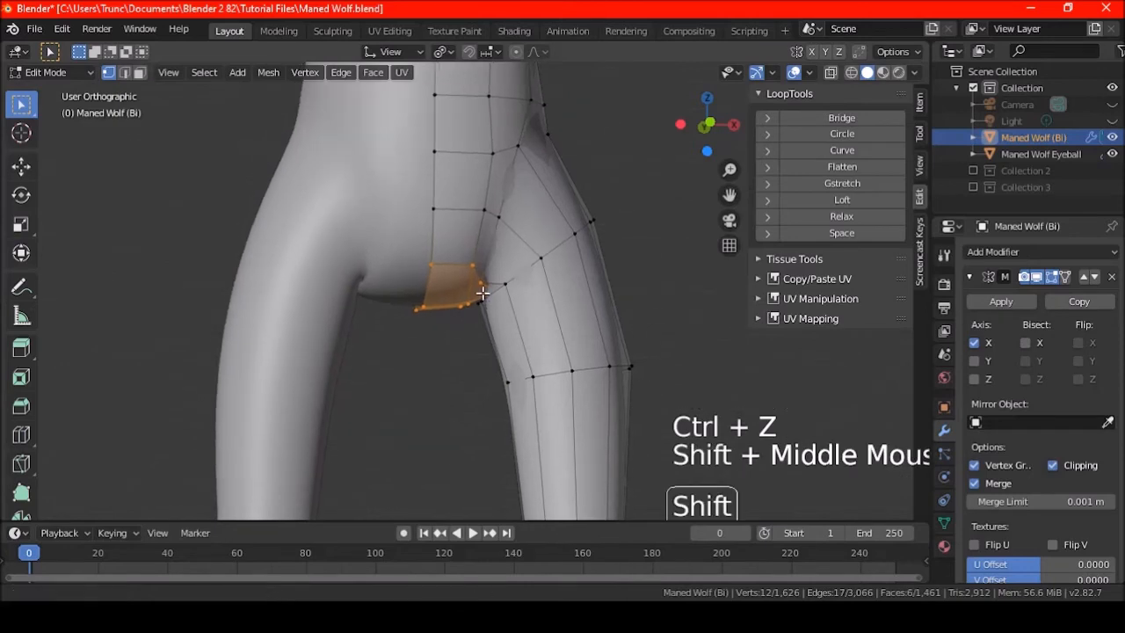
pyautogui.press('a')
pyautogui.press('a')
pyautogui.press('a')
# Move the single vertex in the inner crease between the leg and torso, and switch to face selection
pyautogui.scroll(3, 455, 323)
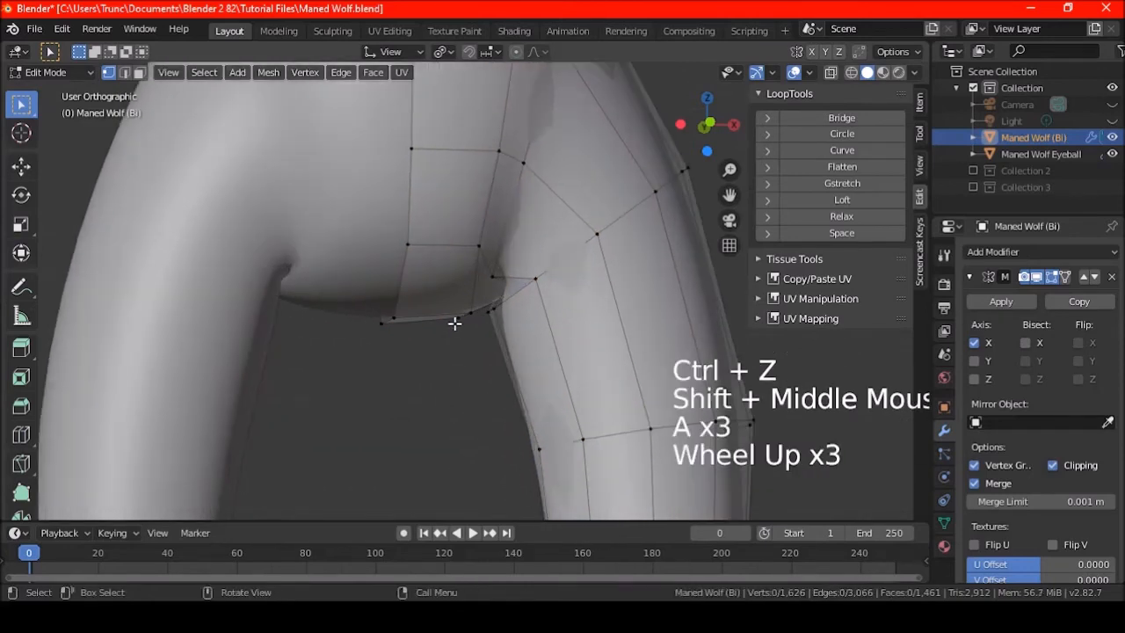
pyautogui.click(486, 281)
pyautogui.moveTo(487, 281); pyautogui.dragTo(513, 173, button='middle')
pyautogui.press('g')
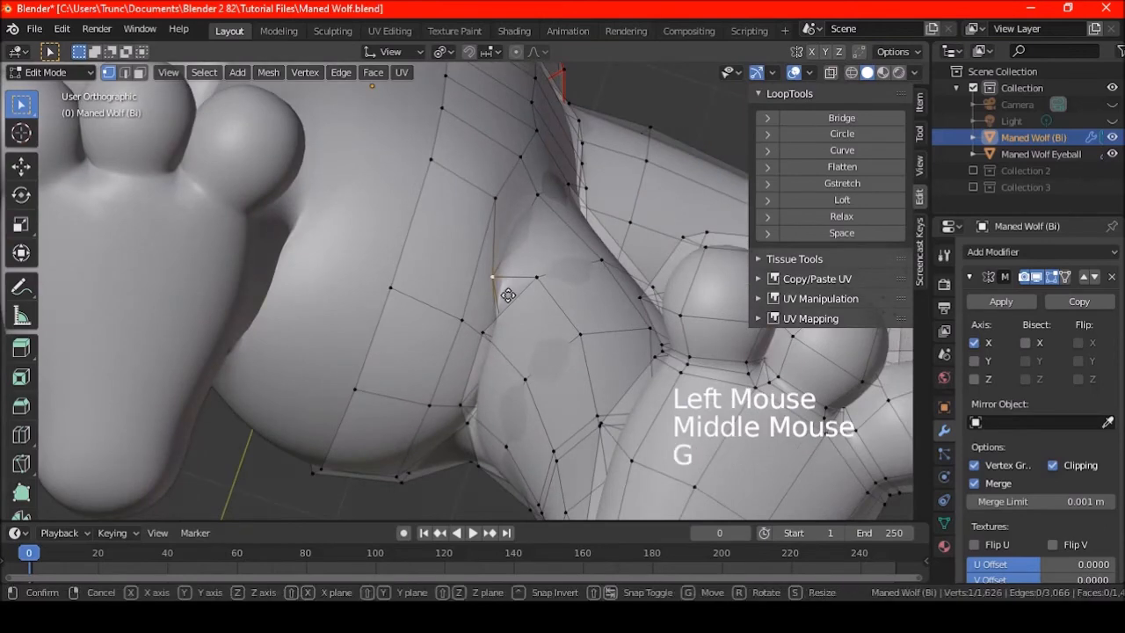
pyautogui.moveTo(528, 294); pyautogui.dragTo(539, 325, button='middle')
pyautogui.press('a')
pyautogui.press('a')
pyautogui.press('a')
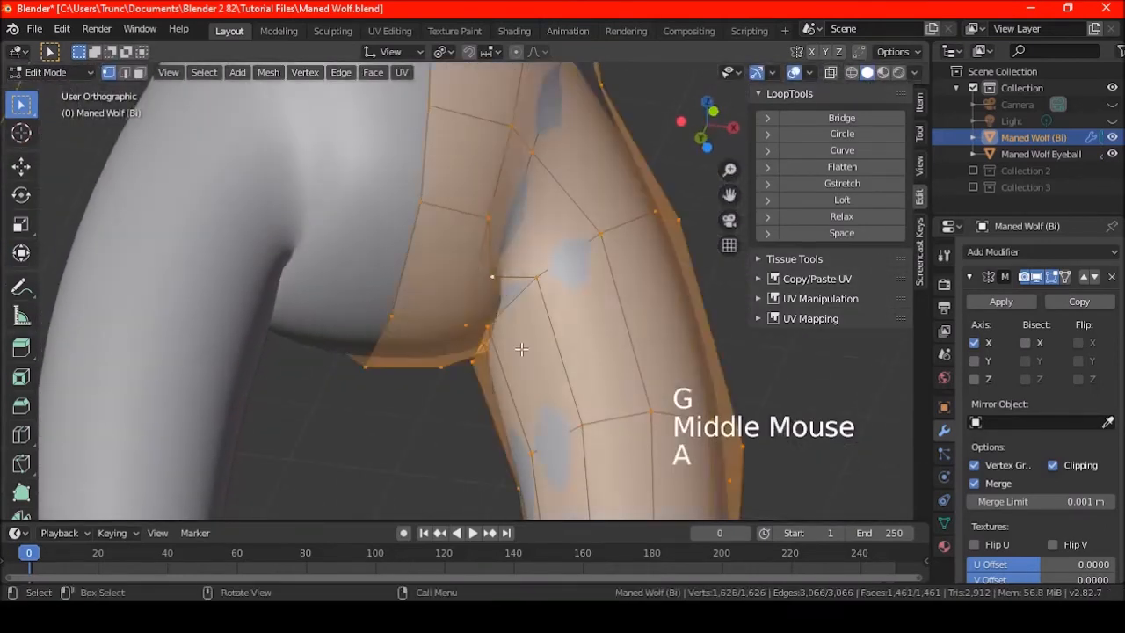
pyautogui.click(139, 72)
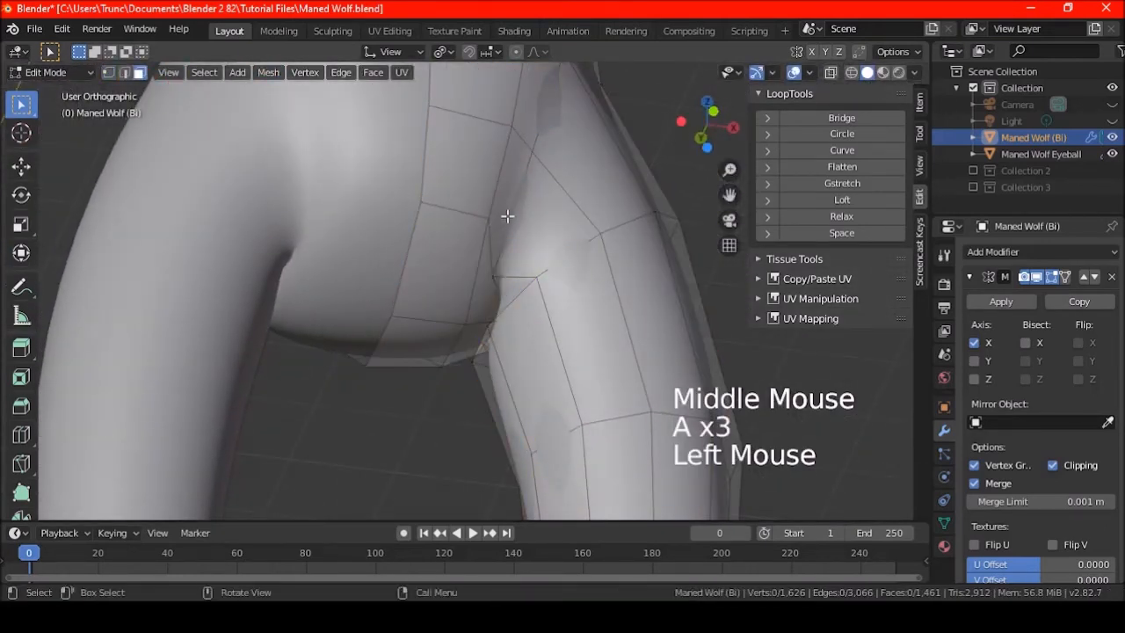
# Hide the face loops along the torso and around the upper thigh, then hide everything not linked to the hip section
pyautogui.keyDown('alt'); pyautogui.keyDown('shift'); pyautogui.click(522, 133); pyautogui.keyUp('shift'); pyautogui.keyUp('alt')
pyautogui.keyDown('alt'); pyautogui.keyDown('shift'); pyautogui.click(633, 312); pyautogui.keyUp('shift'); pyautogui.keyUp('alt')
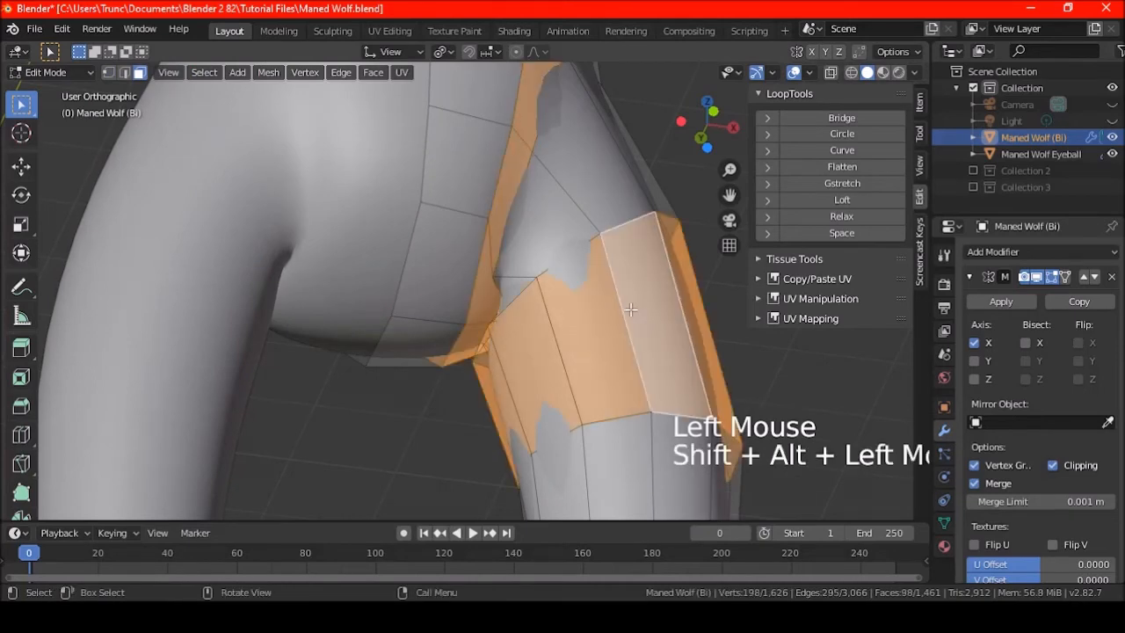
pyautogui.press('h')
pyautogui.moveTo(562, 236)
pyautogui.mouseDown(button='middle')
pyautogui.moveTo(621, 243)
pyautogui.moveTo(580, 246)
pyautogui.mouseUp(button='middle')
pyautogui.press('l')
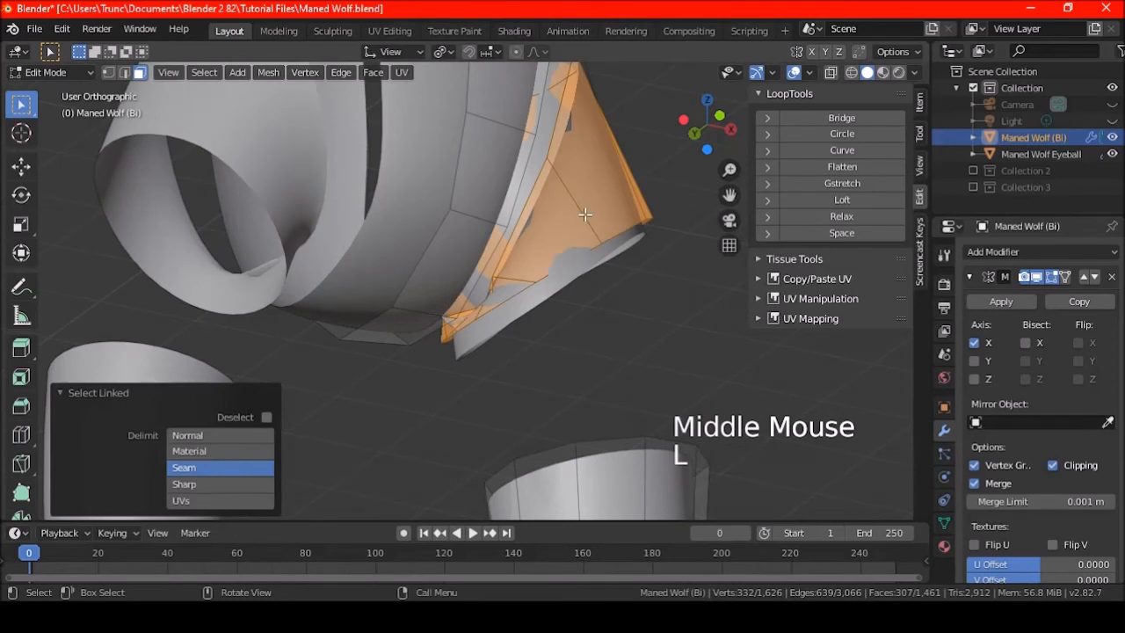
pyautogui.hotkey('ctrl', 'i')
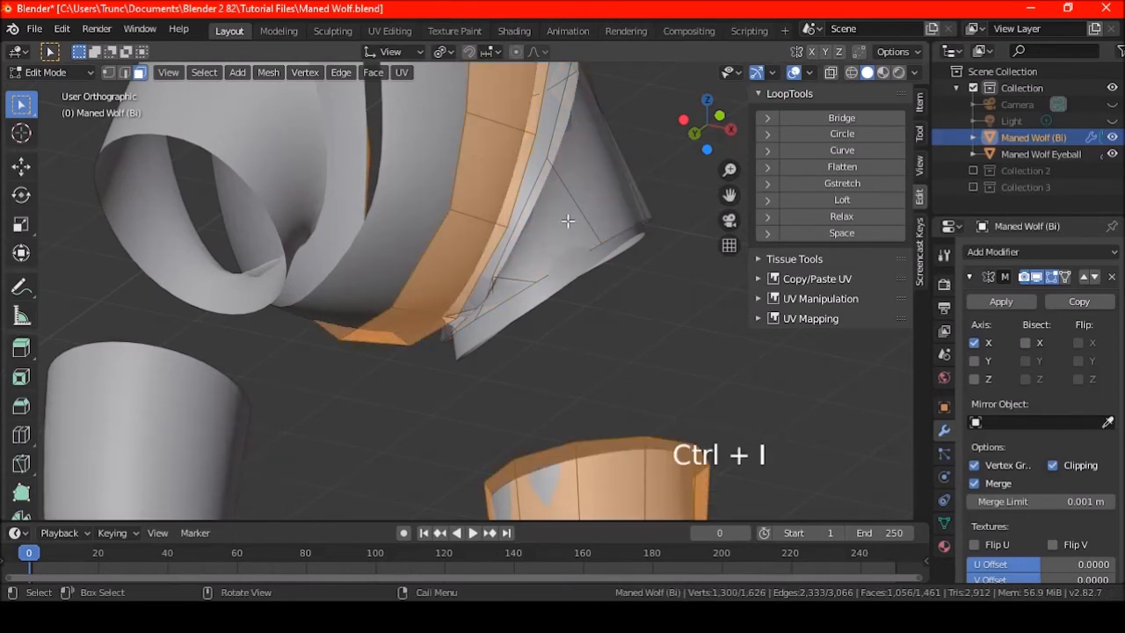
pyautogui.press('h')
pyautogui.scroll(-2, 567, 220)
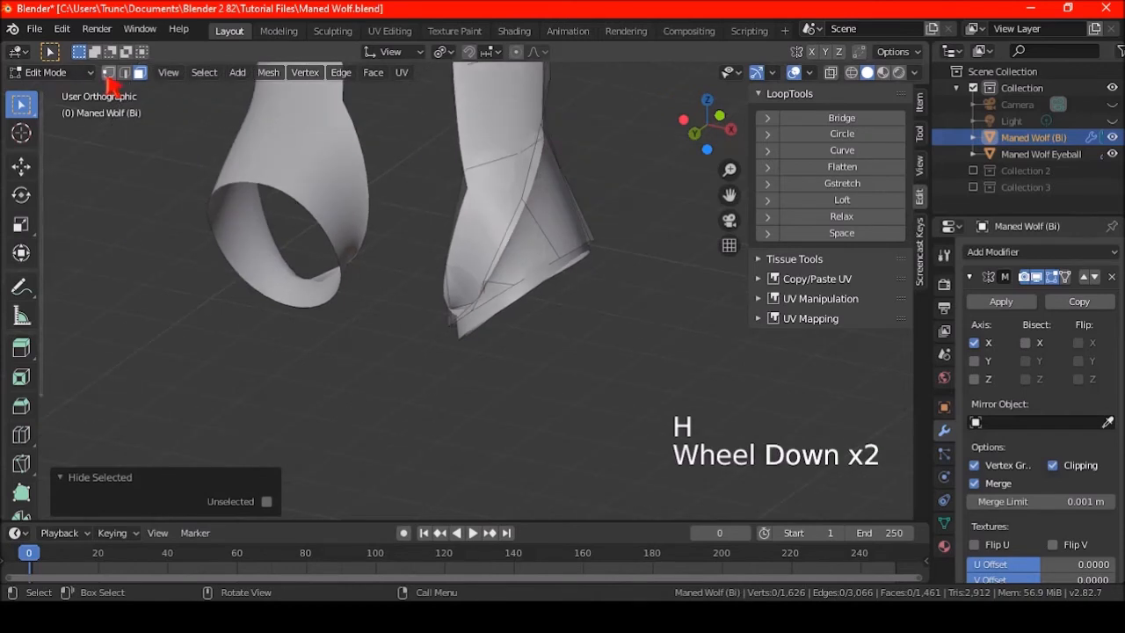
# Hide the face loop running around the torso just above the hip section
pyautogui.click(108, 73)
pyautogui.scroll(3, 498, 298)
pyautogui.moveTo(497, 305); pyautogui.dragTo(474, 299, button='middle')
pyautogui.scroll(-7, 495, 284)
pyautogui.click(138, 73)
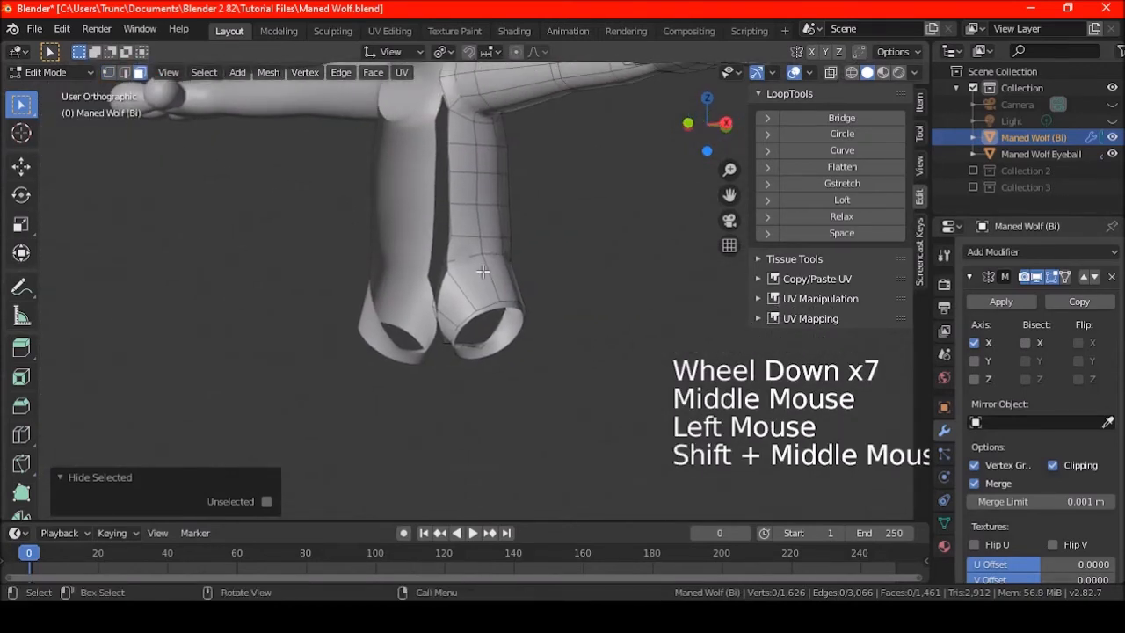
pyautogui.scroll(2, 484, 238)
pyautogui.keyDown('alt'); pyautogui.keyDown('shift'); pyautogui.click(488, 226); pyautogui.keyUp('shift'); pyautogui.keyUp('alt')
pyautogui.press('h')
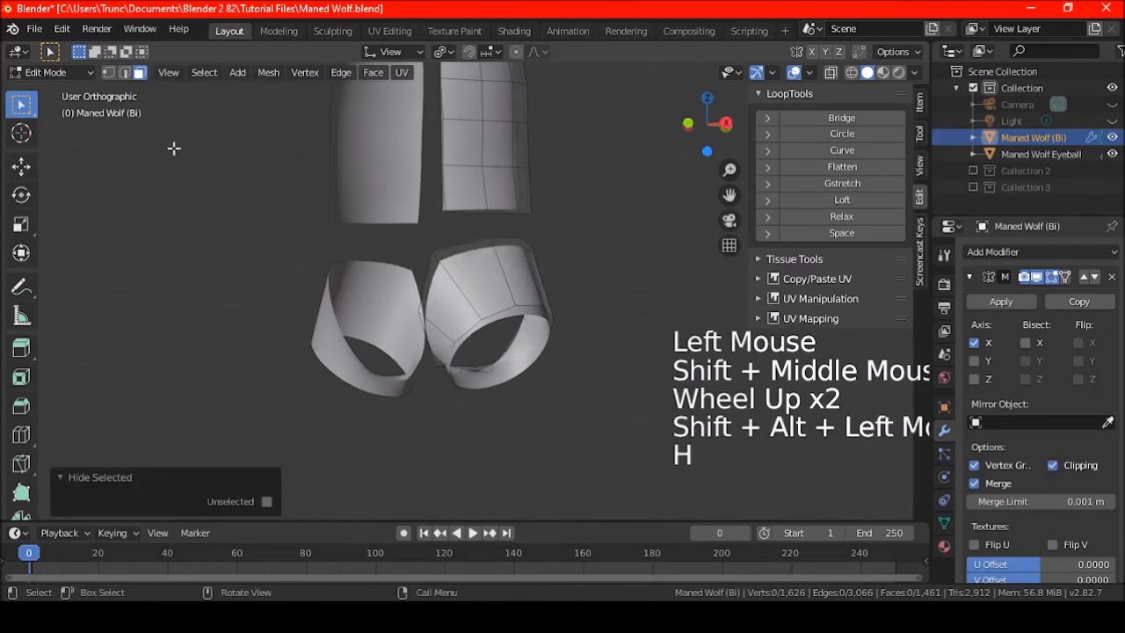
# Isolate the linked hip section by inverting its selection and hiding the rest of the body mesh
pyautogui.press('l')
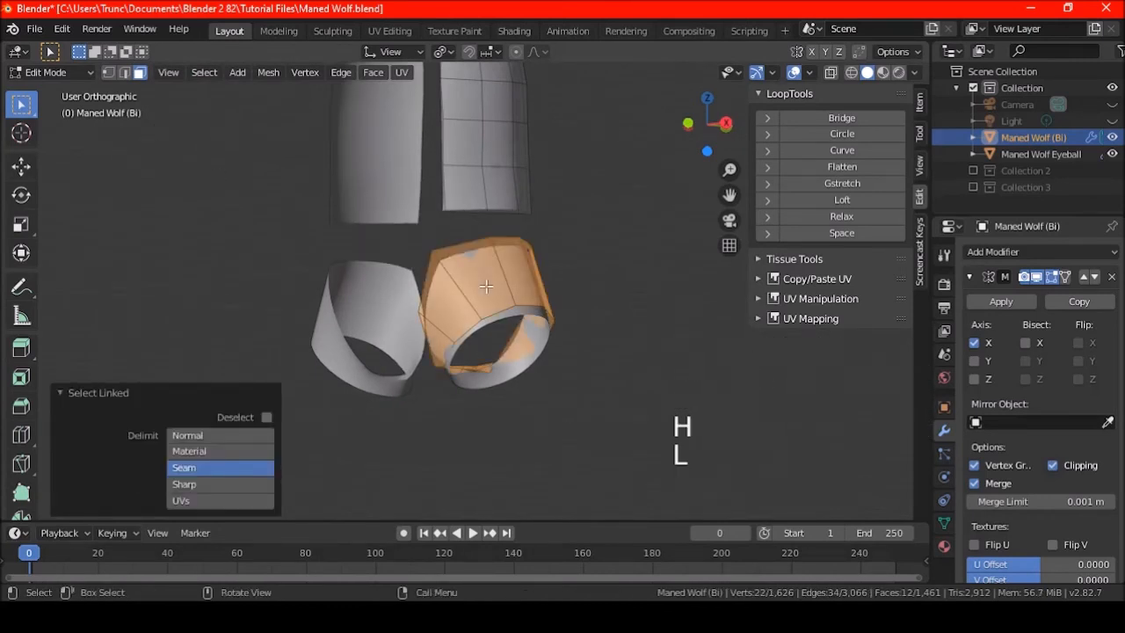
pyautogui.hotkey('ctrl', 'i')
pyautogui.press('h')
pyautogui.scroll(-3, 492, 291)
pyautogui.moveTo(527, 309)
pyautogui.mouseDown(button='middle')
pyautogui.moveTo(581, 314)
pyautogui.moveTo(510, 304)
pyautogui.mouseUp(button='middle')
pyautogui.scroll(4, 580, 314)
pyautogui.scroll(4, 449, 302)
# Switch to vertex selection and select the two neighbouring vertices in the middle of the hip section's inner crease
pyautogui.click(426, 242)
pyautogui.moveTo(425, 241); pyautogui.dragTo(196, 163, button='middle')
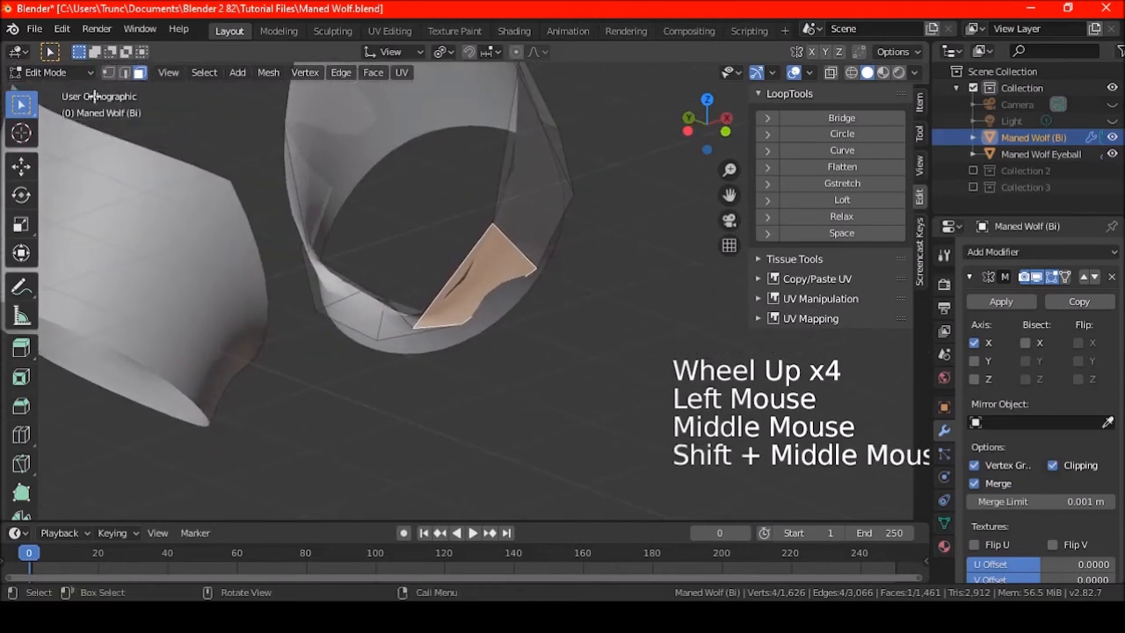
pyautogui.click(108, 72)
pyautogui.click(366, 290)
pyautogui.moveTo(366, 290); pyautogui.dragTo(457, 231, button='middle')
pyautogui.scroll(3, 351, 340)
pyautogui.keyDown('shift'); pyautogui.click(374, 334); pyautogui.keyUp('shift')
pyautogui.moveTo(419, 314); pyautogui.dragTo(265, 339, button='middle')
# Try moving the two inner crease vertices, check the shape from another angle, and undo the move
pyautogui.press('g')
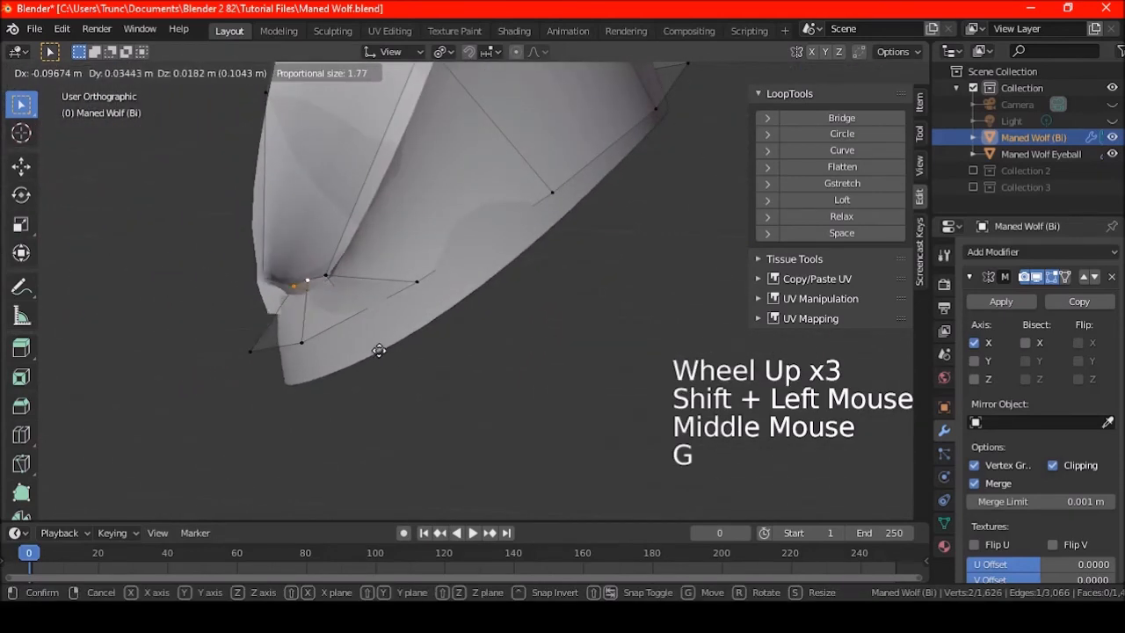
pyautogui.click(387, 343)
pyautogui.moveTo(387, 343); pyautogui.dragTo(467, 294, button='middle')
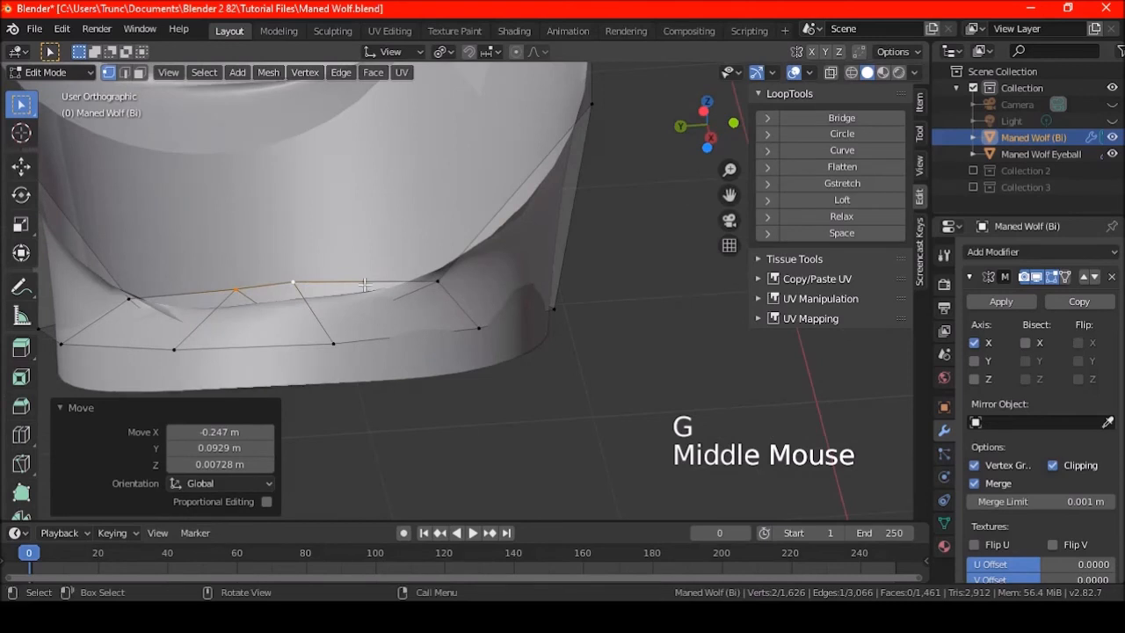
pyautogui.hotkey('ctrl', 'z')
# Extend the selection to the four vertices along the inner crease and smooth them once at 1.000
pyautogui.keyDown('shift'); pyautogui.click(131, 299); pyautogui.keyUp('shift')
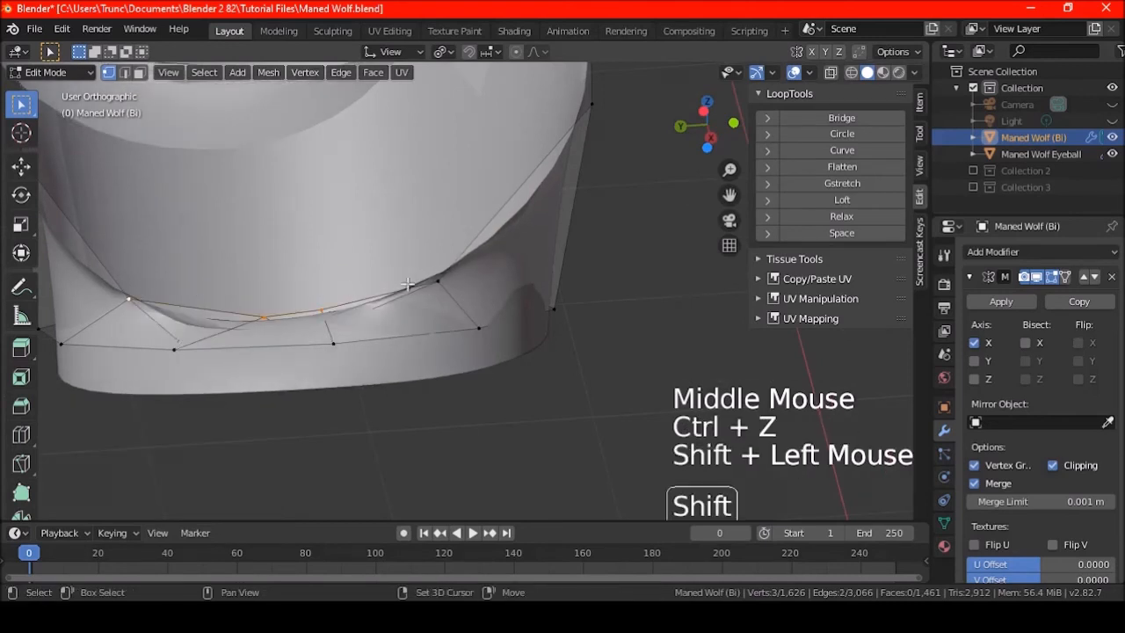
pyautogui.rightClick(410, 255)
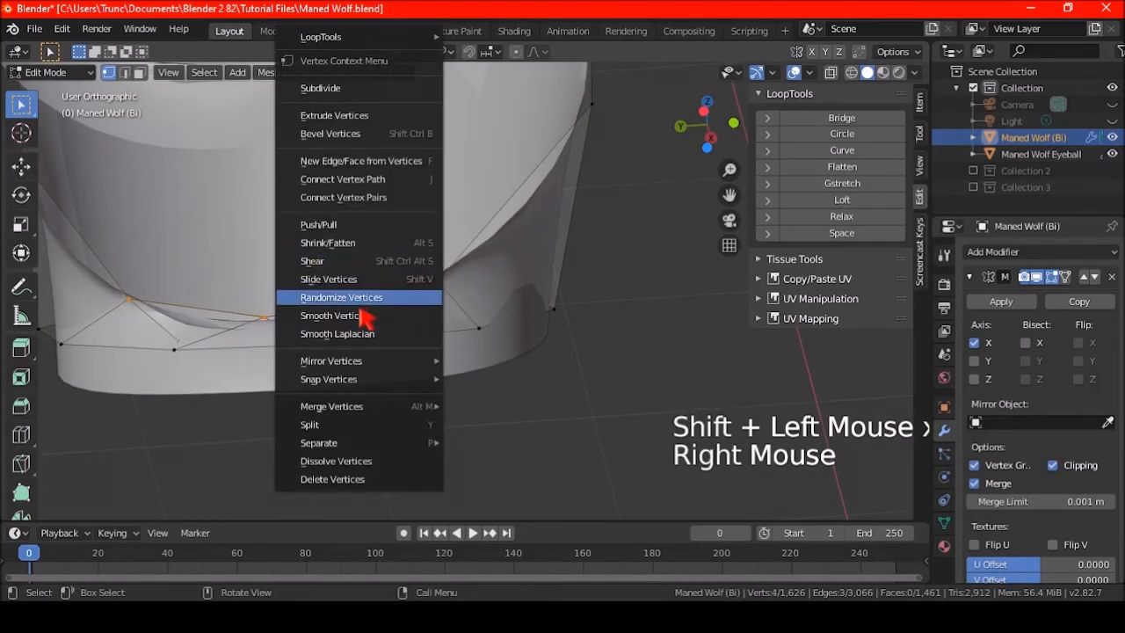
pyautogui.click(386, 296)
pyautogui.moveTo(336, 351); pyautogui.dragTo(274, 435, button='middle')
pyautogui.moveTo(244, 437); pyautogui.dragTo(273, 437)
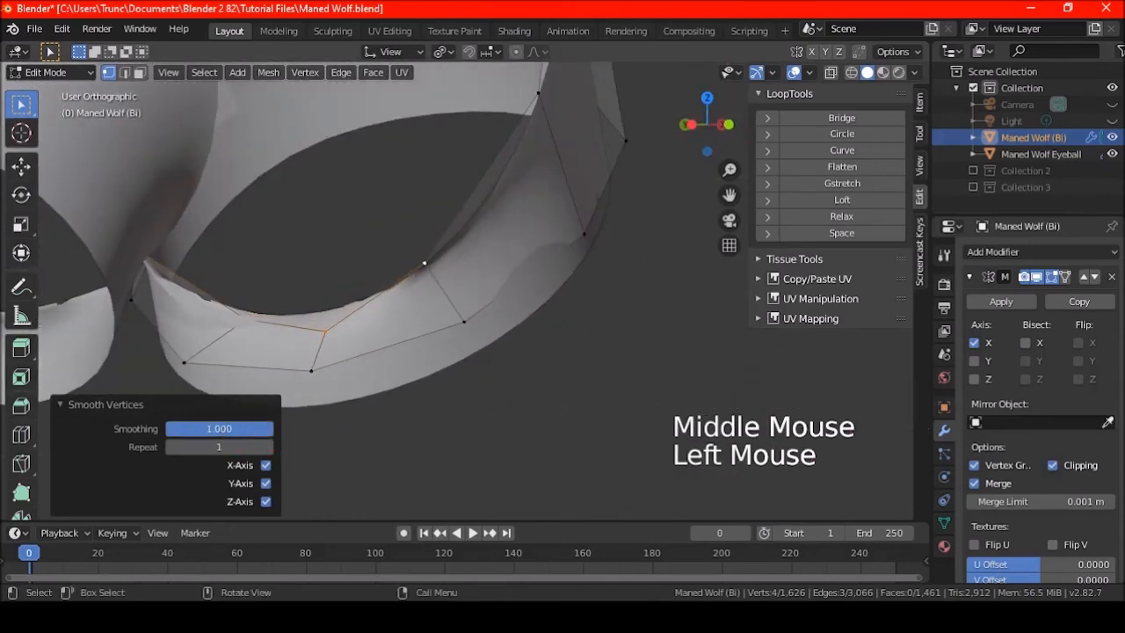
pyautogui.moveTo(370, 326)
pyautogui.mouseDown(button='middle')
pyautogui.moveTo(309, 352)
pyautogui.moveTo(393, 298)
pyautogui.moveTo(336, 326)
pyautogui.moveTo(365, 336)
pyautogui.mouseUp(button='middle')
pyautogui.moveTo(257, 322); pyautogui.dragTo(280, 305, button='middle')
# Change the transform pivot point and shrink/fatten the two middle crease vertices with an offset of -0.169 m
pyautogui.click(232, 319)
pyautogui.keyDown('shift'); pyautogui.click(339, 322); pyautogui.keyUp('shift')
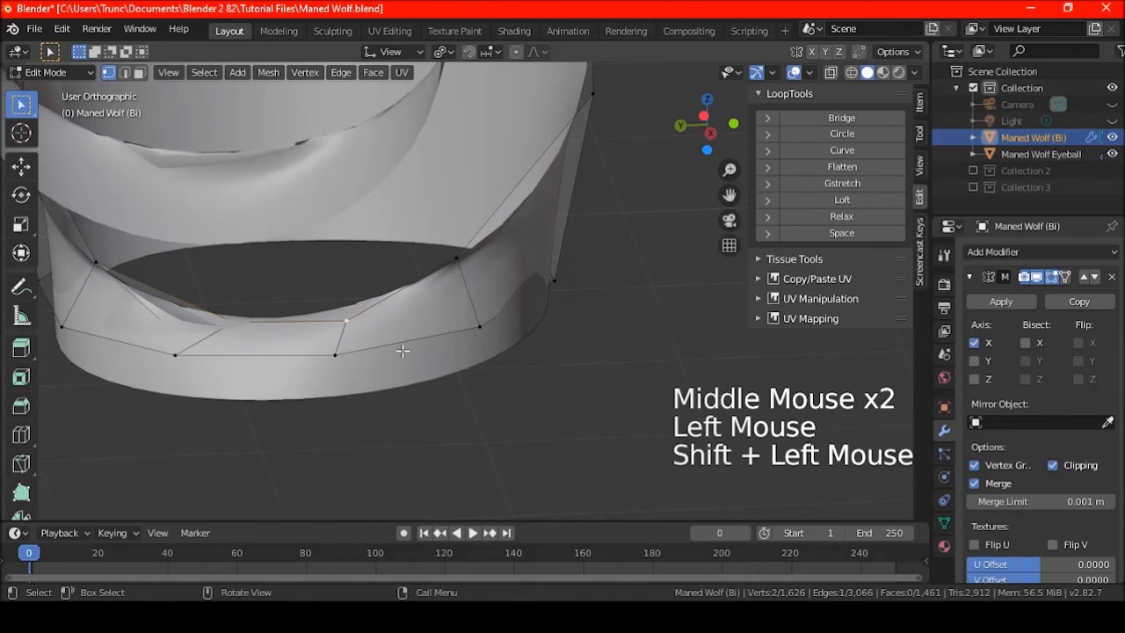
pyautogui.hotkey('alt', 's')
pyautogui.press('Escape')
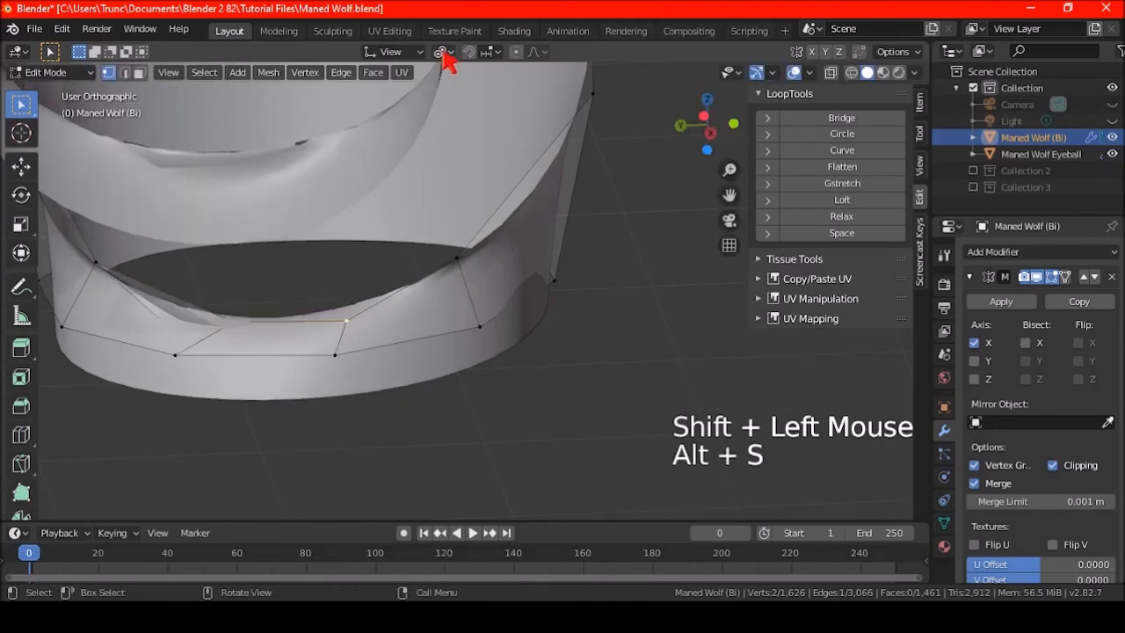
pyautogui.click(446, 55)
pyautogui.click(475, 108)
pyautogui.hotkey('alt', 's')
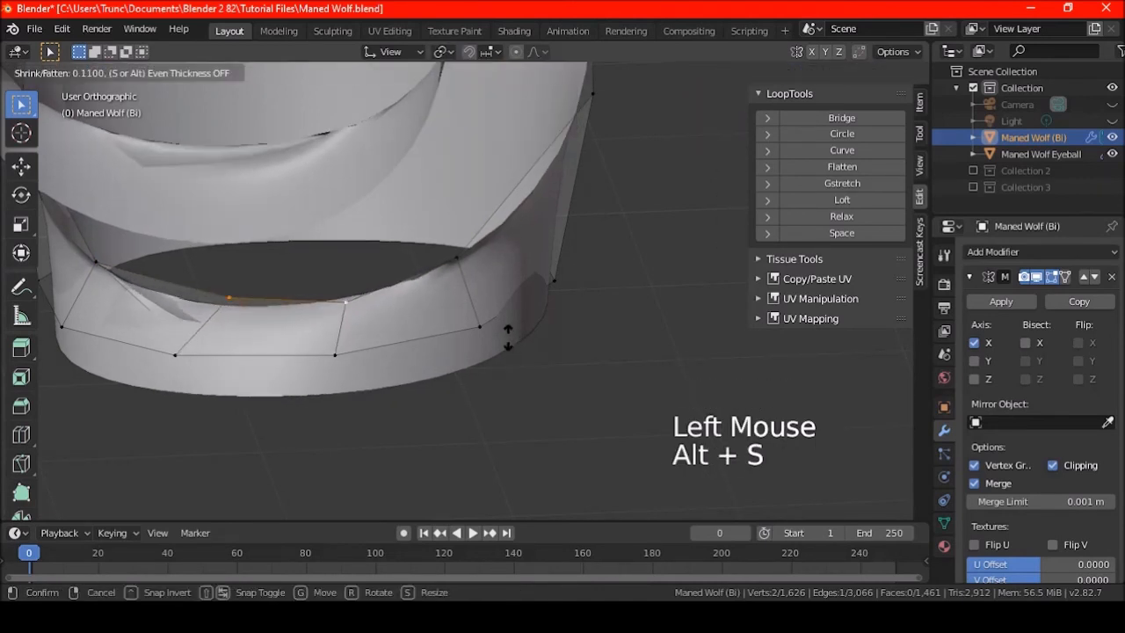
pyautogui.click(502, 331)
pyautogui.moveTo(500, 290); pyautogui.dragTo(525, 277, button='middle')
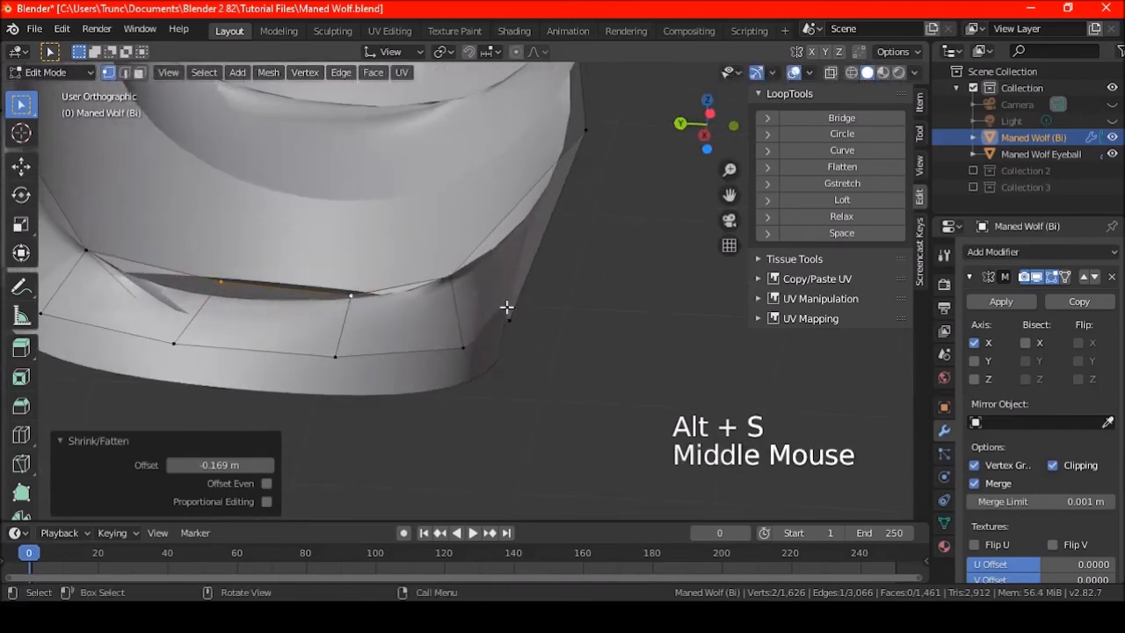
# Rotate the two middle crease vertices slightly and clear the selection
pyautogui.press('r')
pyautogui.click(508, 358)
pyautogui.moveTo(507, 356); pyautogui.dragTo(533, 286, button='middle')
pyautogui.press('a')
pyautogui.press('a')
pyautogui.press('a')
# Reveal all hidden geometry of the body mesh and clear the resulting selection
pyautogui.hotkey('alt', 'h')
pyautogui.scroll(-5, 427, 314)
pyautogui.press('a')
pyautogui.press('a')
pyautogui.press('a')
pyautogui.scroll(-4, 437, 319)
pyautogui.scroll(-3, 478, 299)
pyautogui.scroll(-3, 474, 284)
pyautogui.scroll(1, 533, 289)
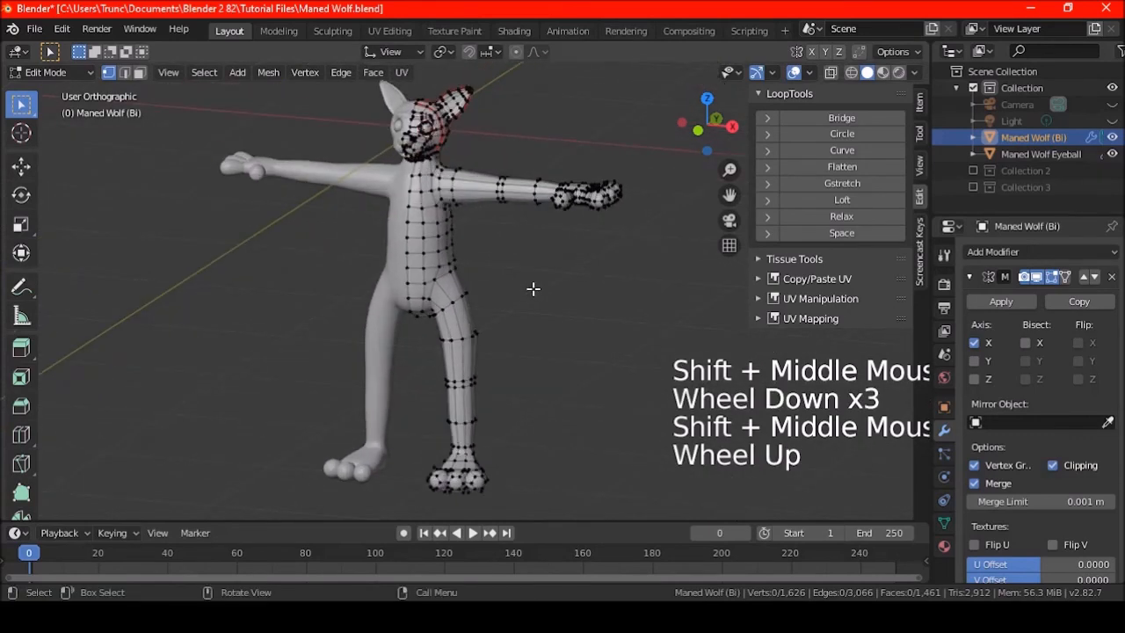
# Return to Object Mode, deselect all objects, and save the Maned Wolf.blend file
pyautogui.press('Tab')
pyautogui.press('a')
pyautogui.press('a')
pyautogui.press('a')
pyautogui.press('a')
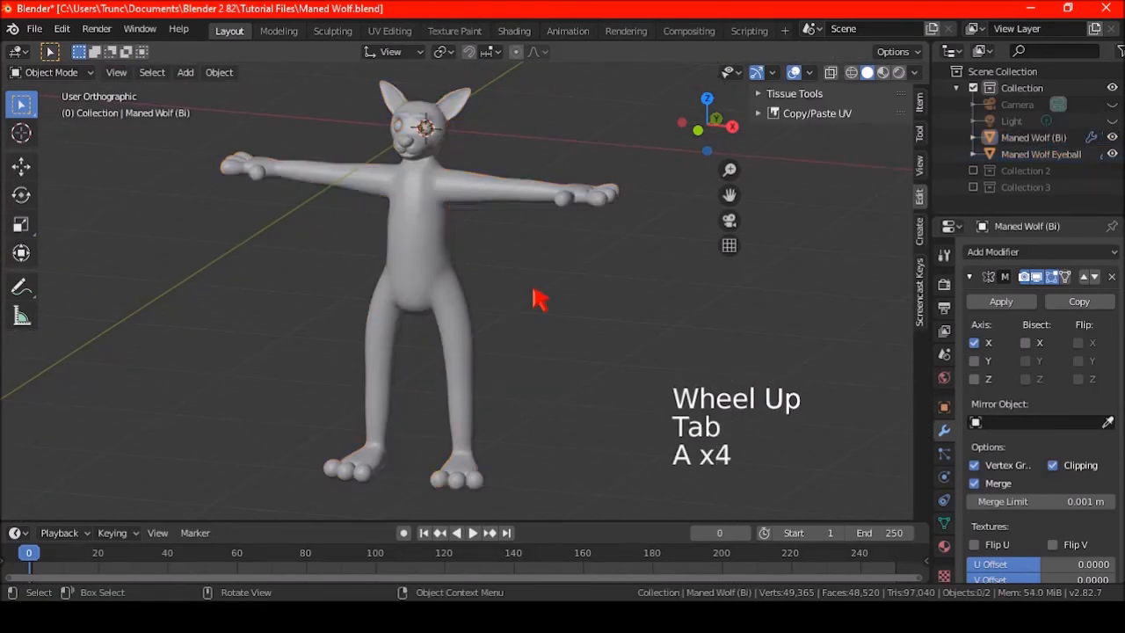
pyautogui.hotkey('ctrl', 's')
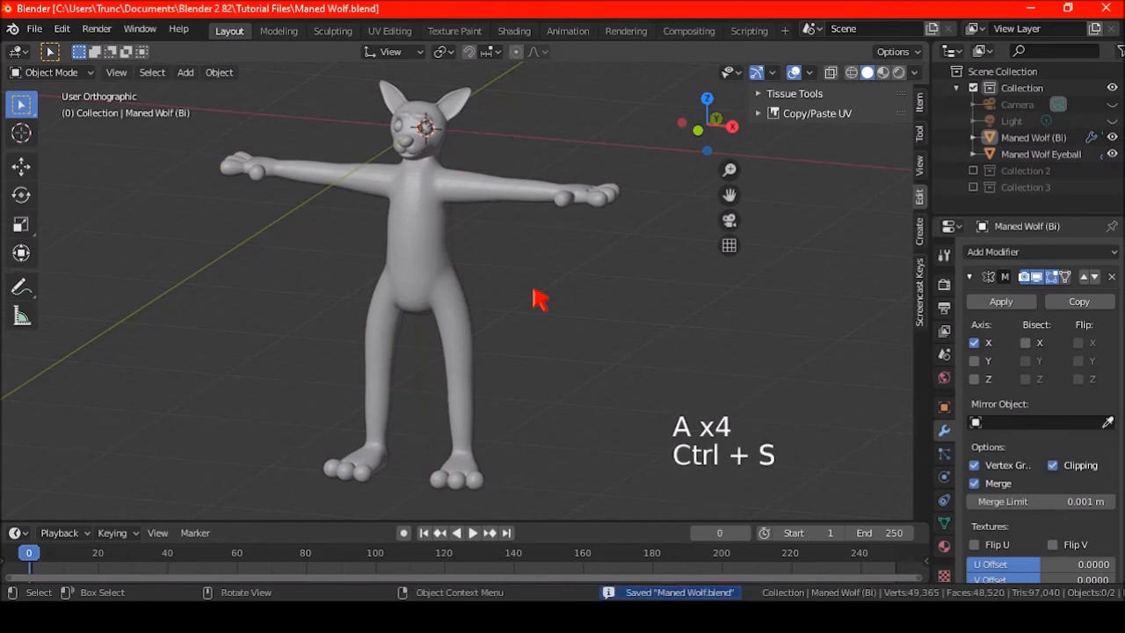